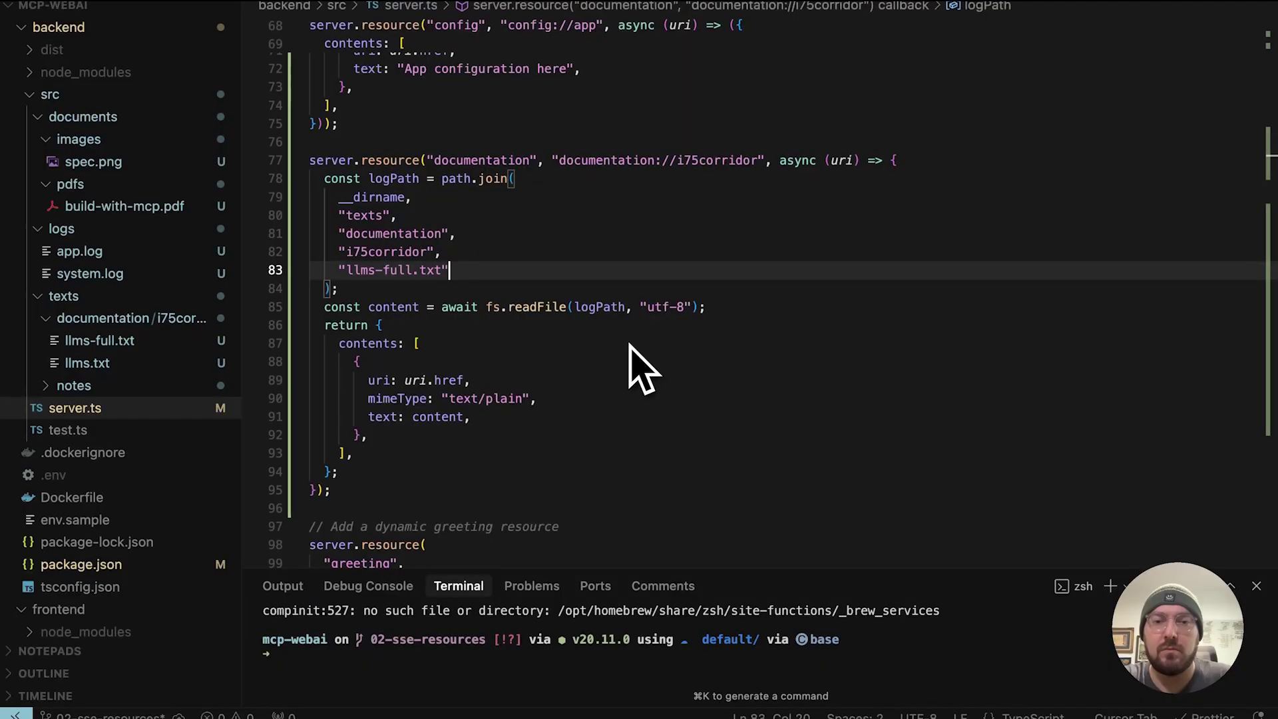
Walk through the documentation resource and the greeting template's {name} URI placeholder in the server code
click(514, 215)
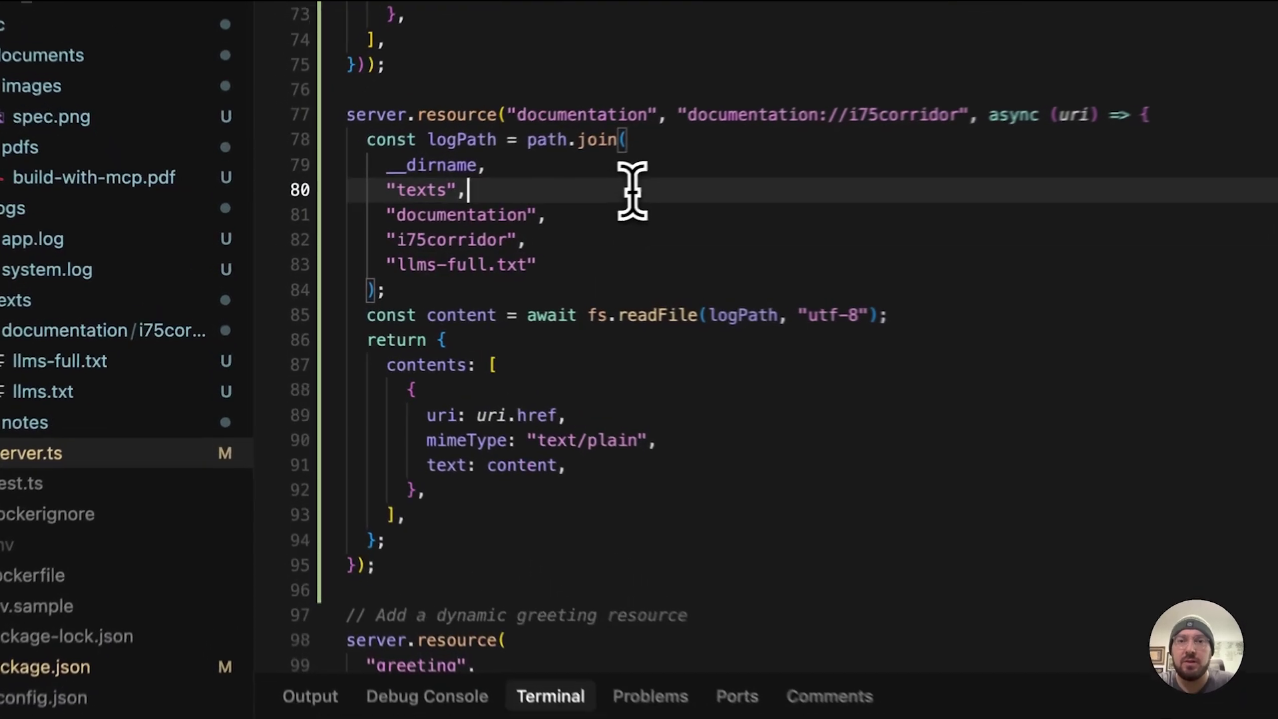
drag(361, 101, 500, 586)
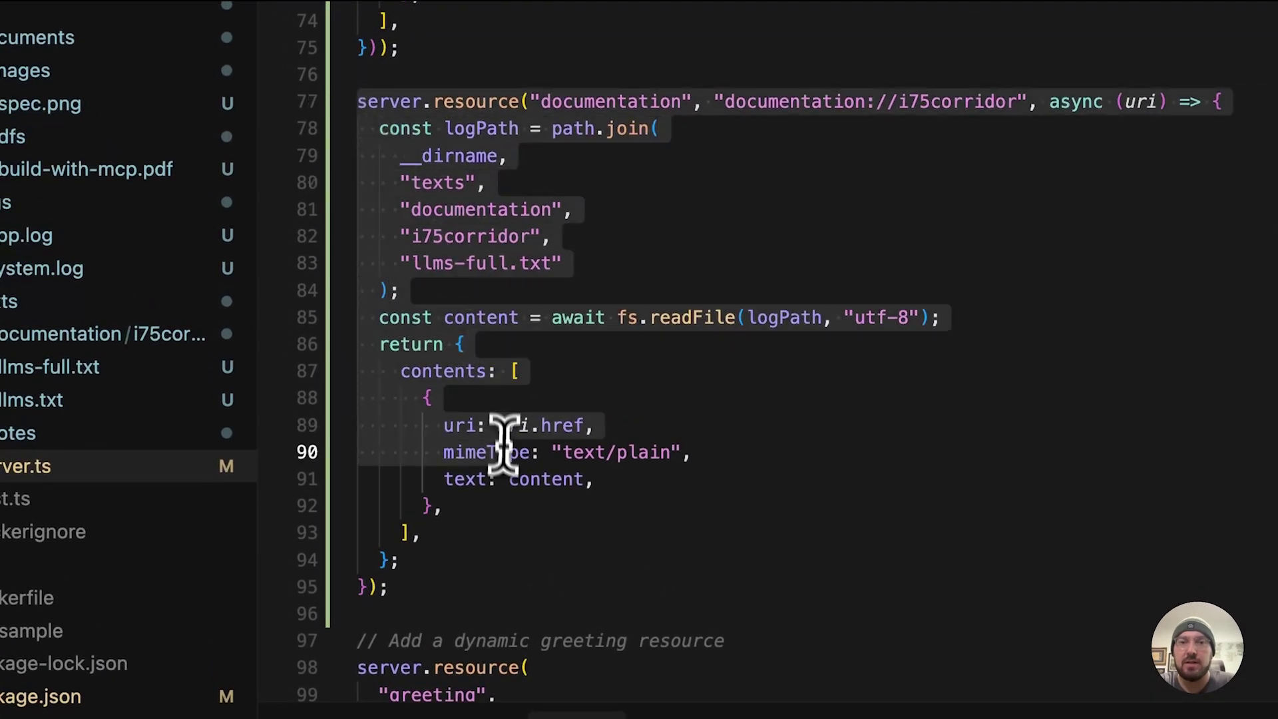
drag(583, 263, 390, 189)
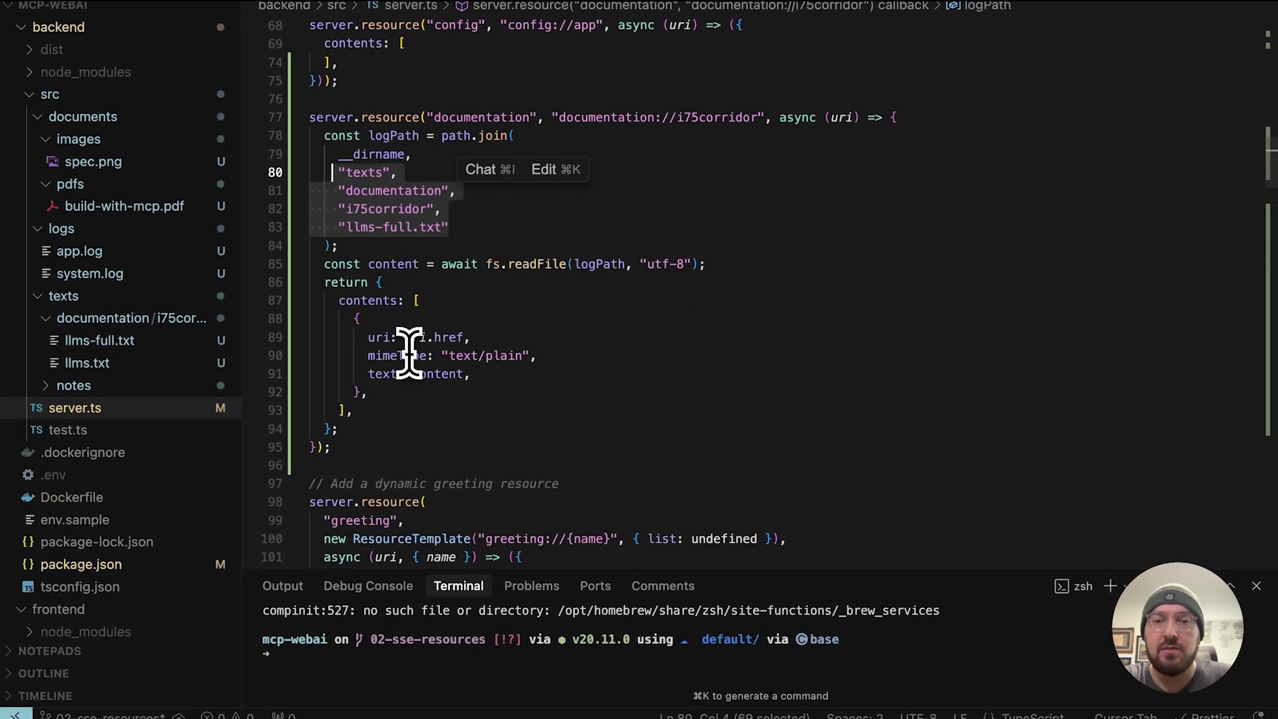
scroll(405, 364, down, 2)
scroll(428, 237, down, 2)
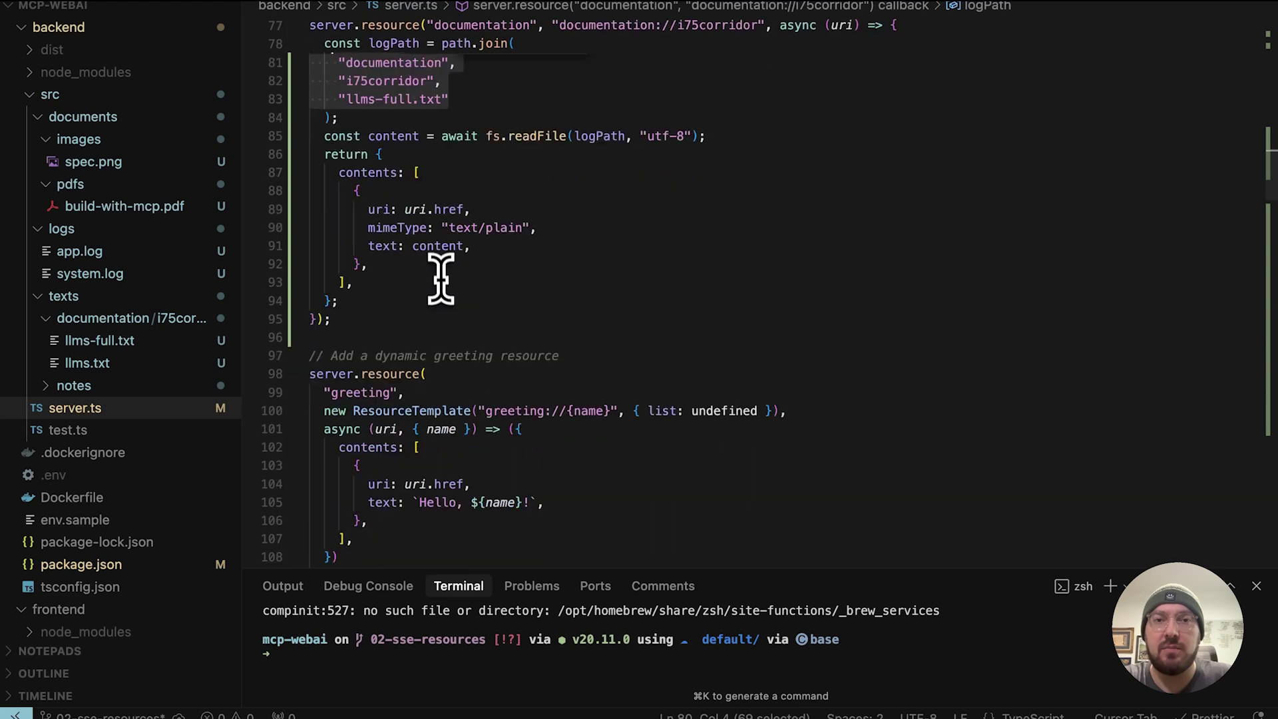
scroll(443, 277, down, 5)
scroll(436, 294, down, 3)
scroll(443, 277, down, 2)
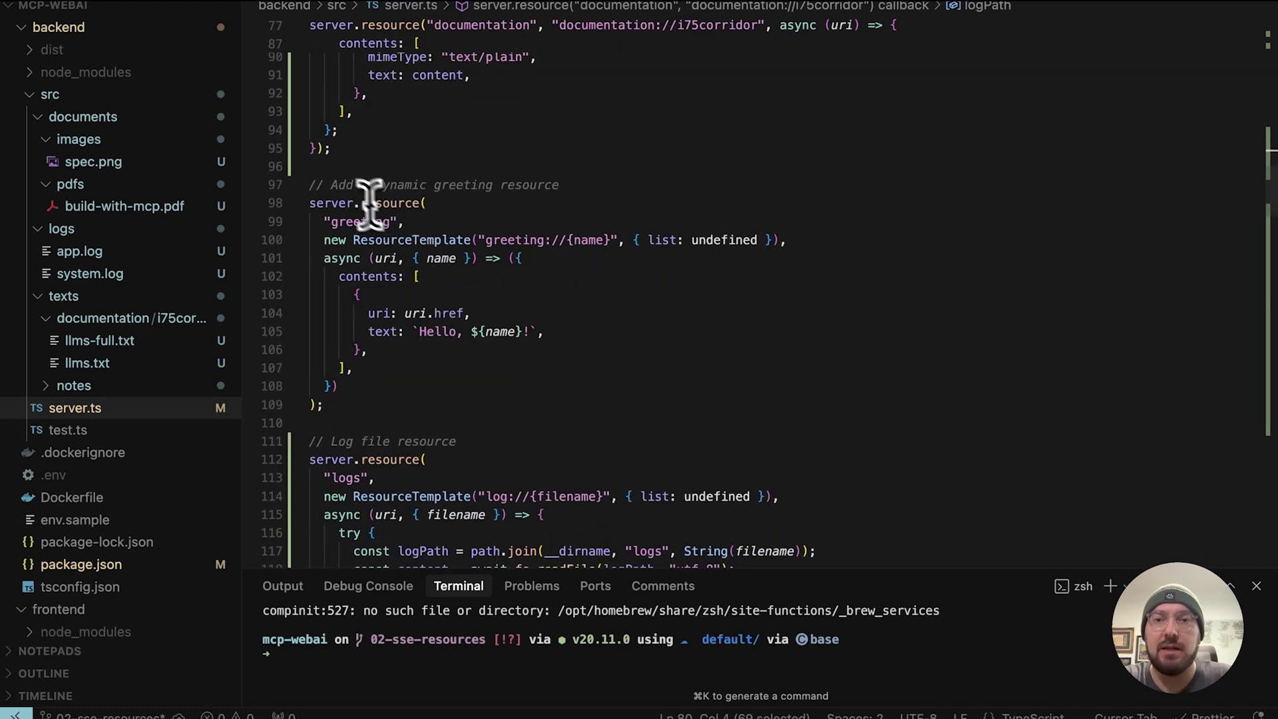
drag(311, 185, 392, 405)
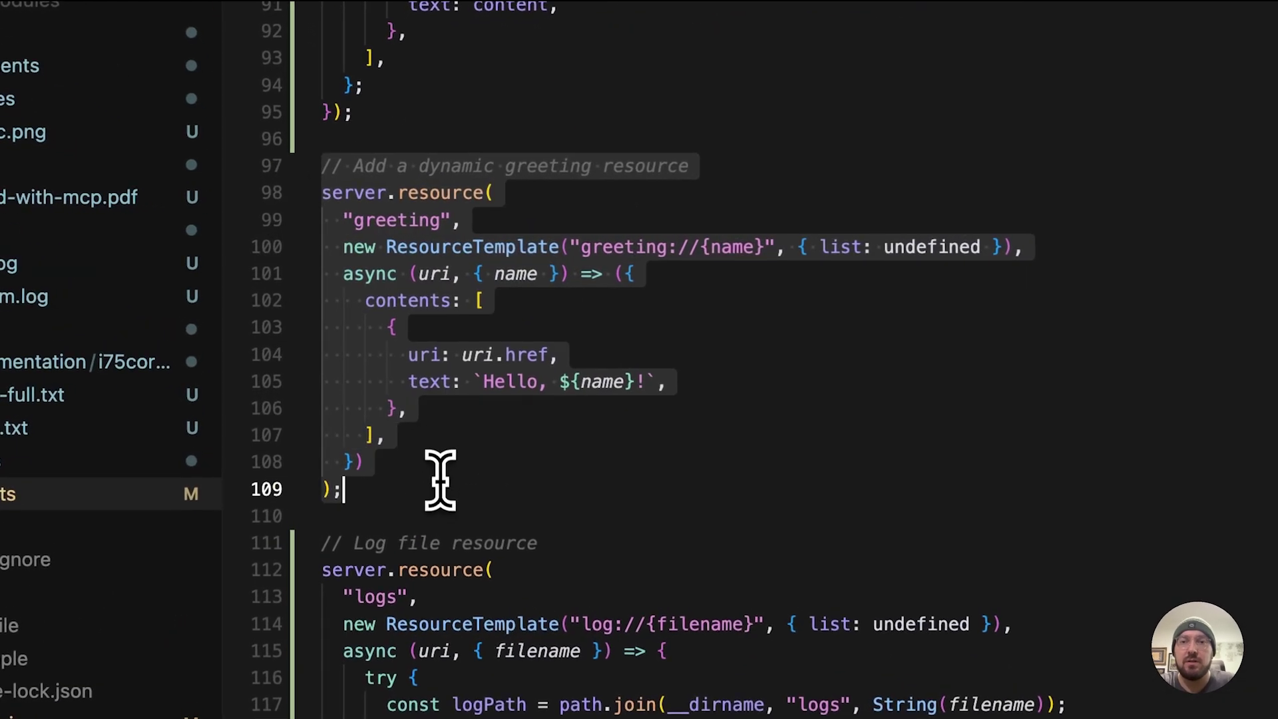
double_click(456, 250)
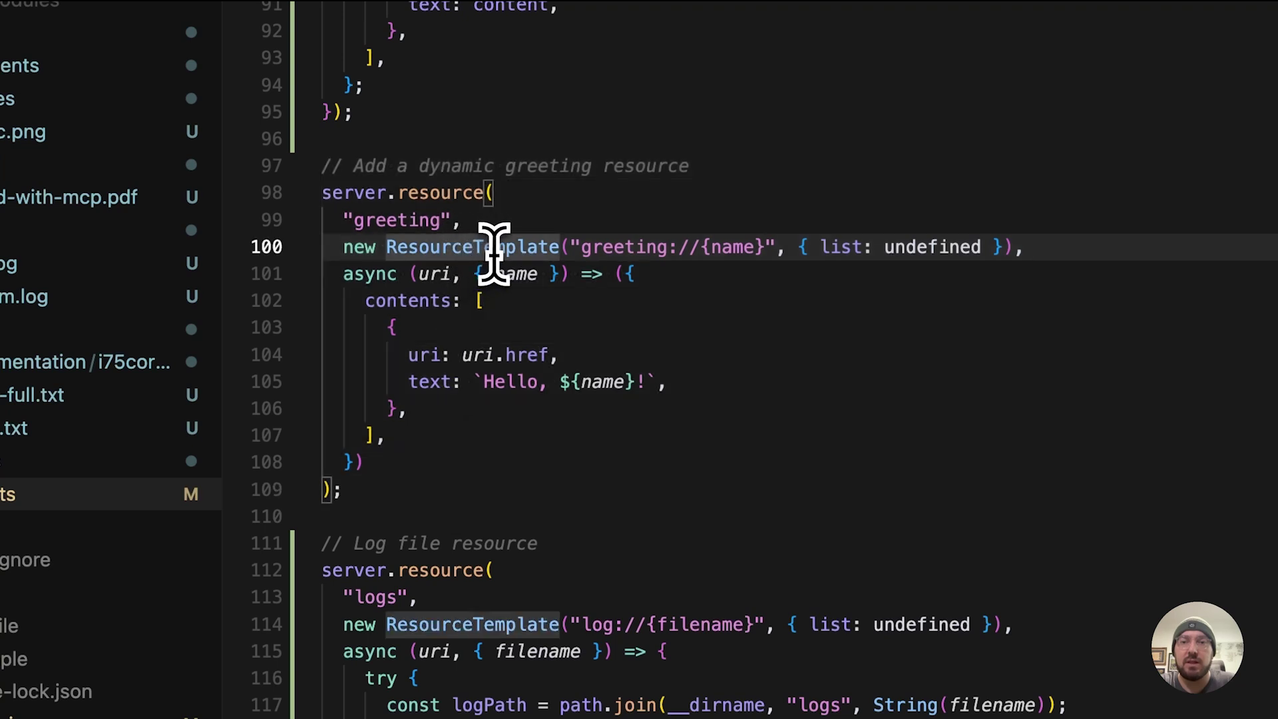
click(503, 325)
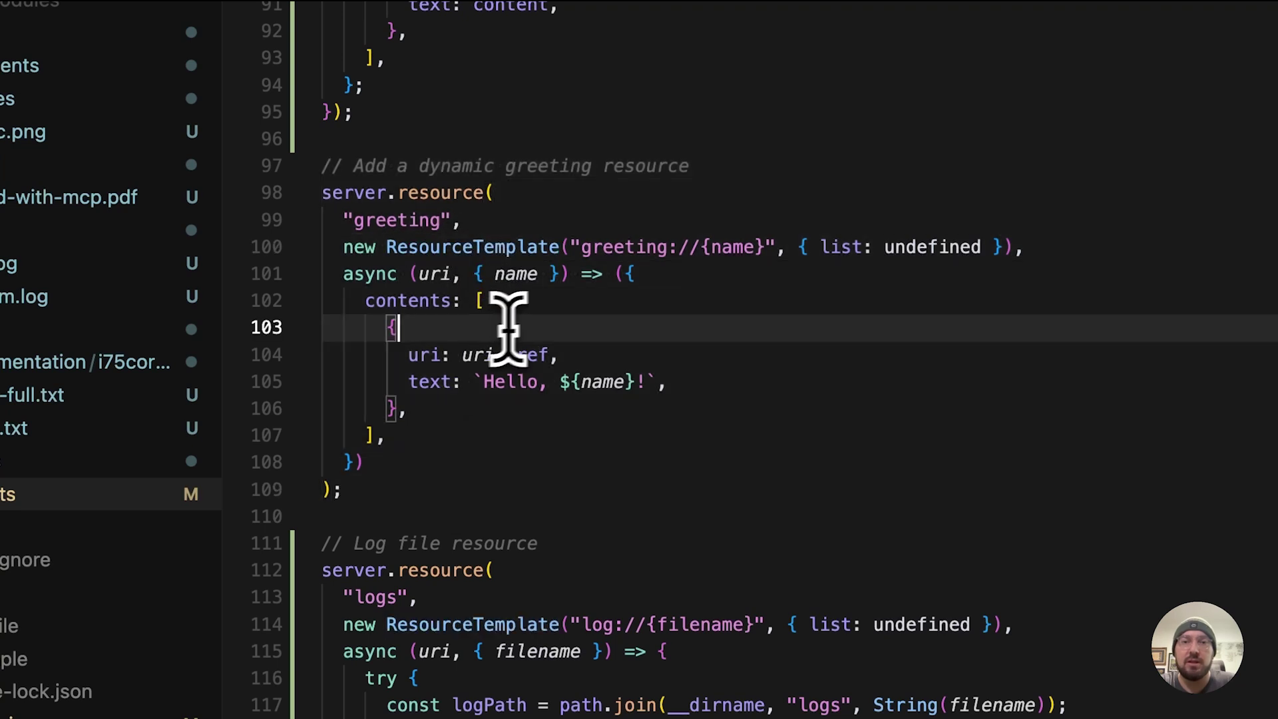
click(767, 250)
drag(765, 250, 702, 249)
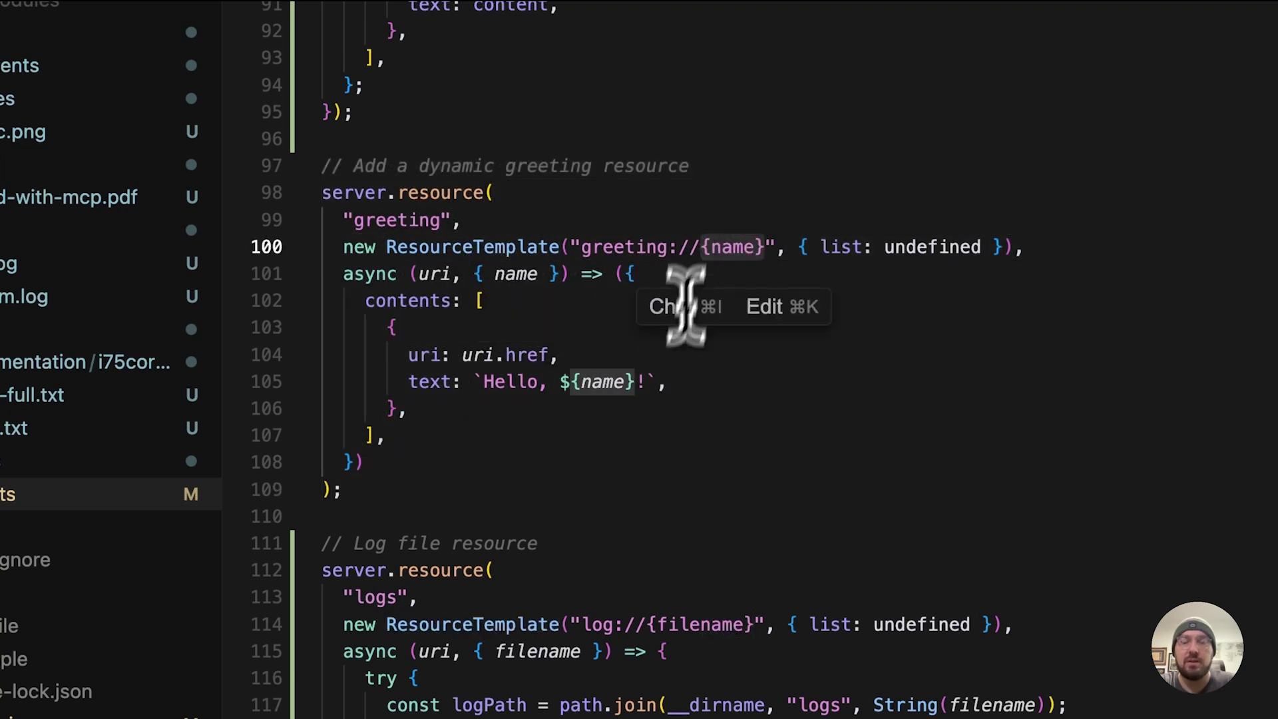
click(527, 358)
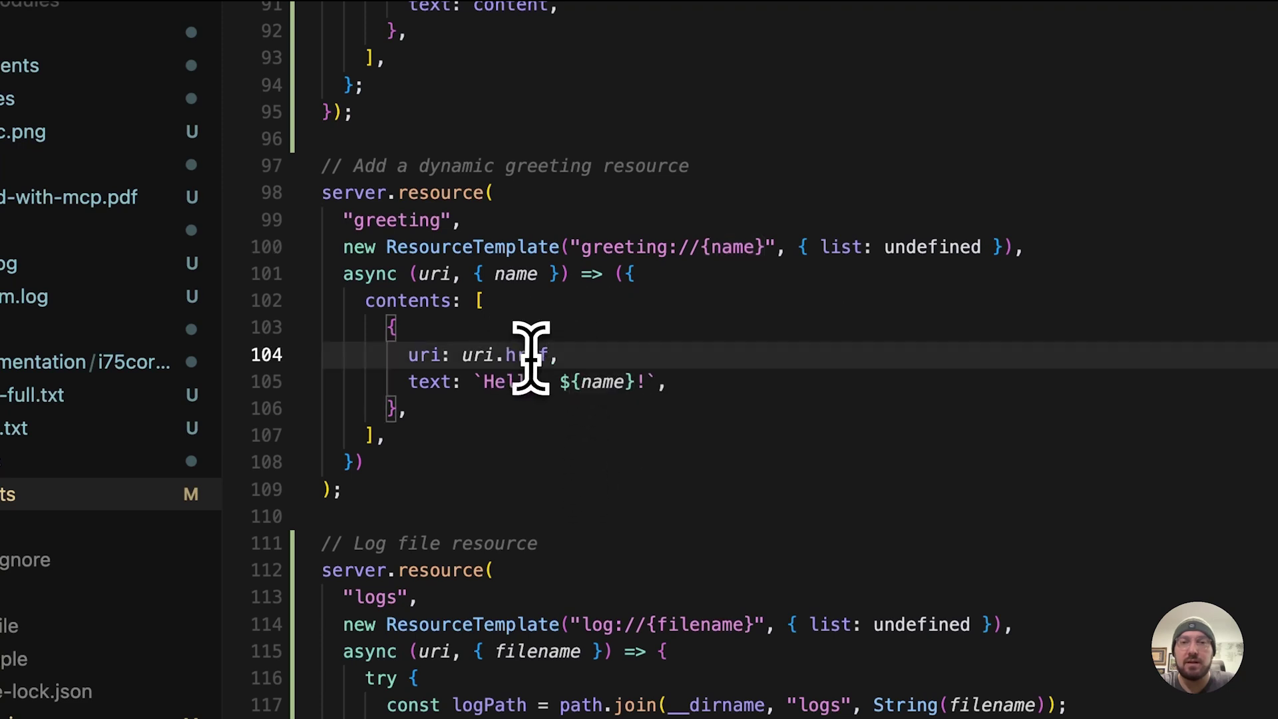
click(735, 248)
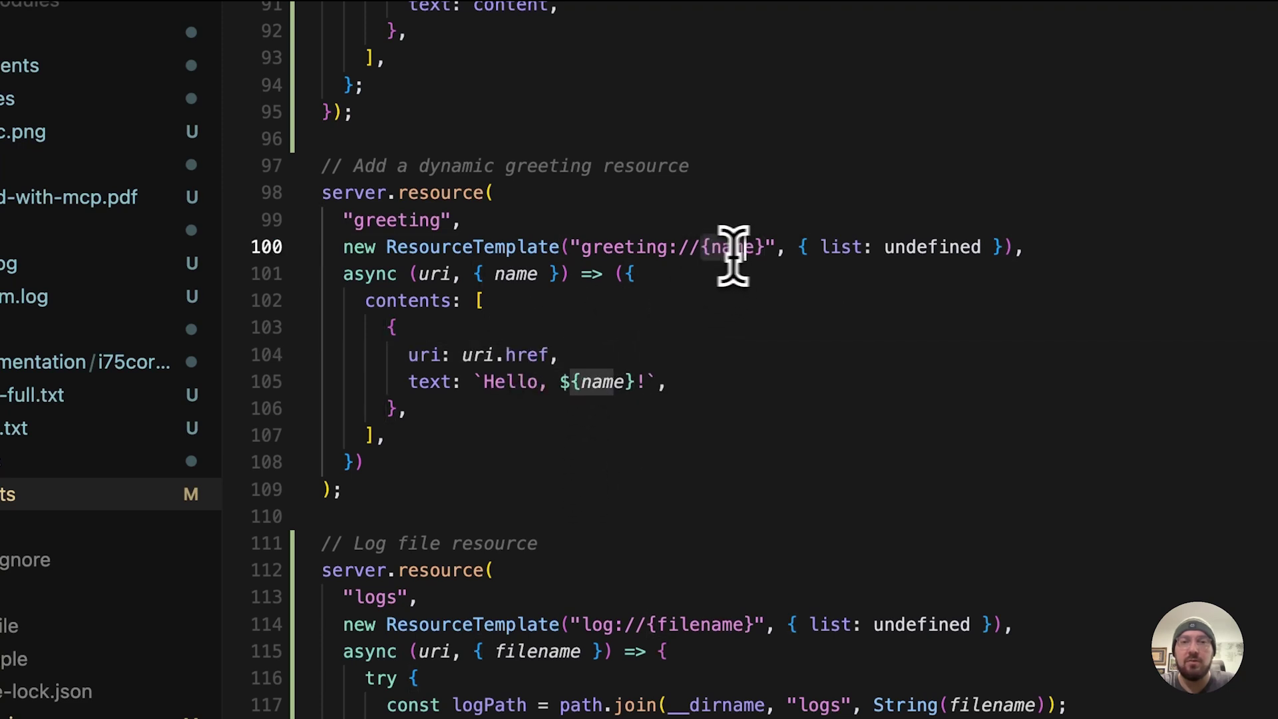
double_click(759, 250)
click(540, 357)
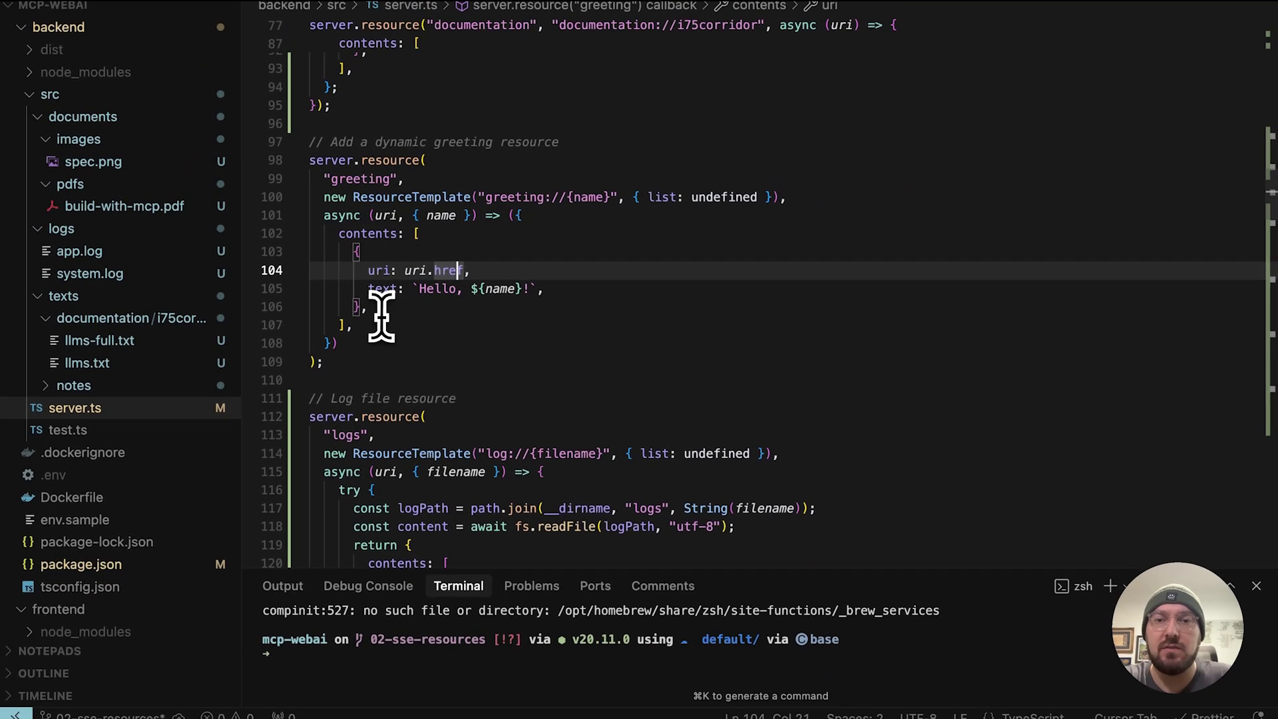
scroll(349, 320, down, 5)
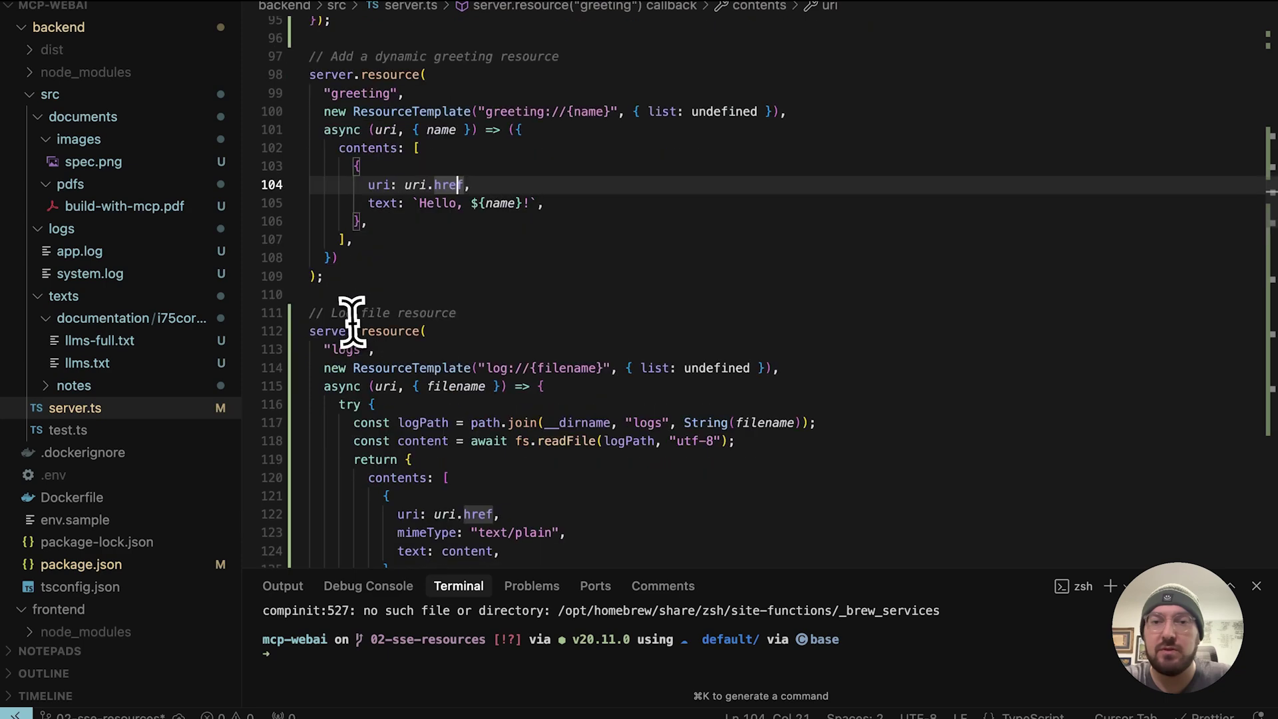
scroll(350, 321, down, 4)
scroll(389, 320, down, 1)
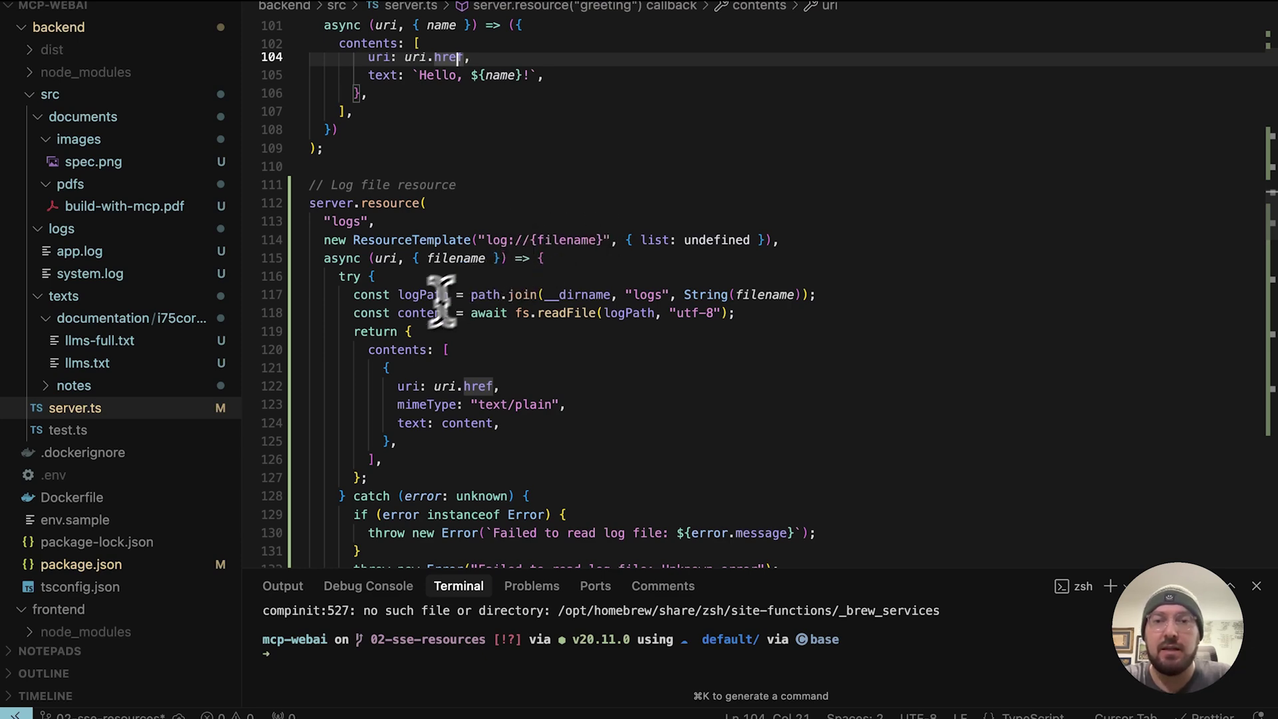
scroll(440, 299, down, 2)
Walk through the log text content and the Image/PDF resource's mimeType and base64 blob lines
drag(498, 345, 450, 341)
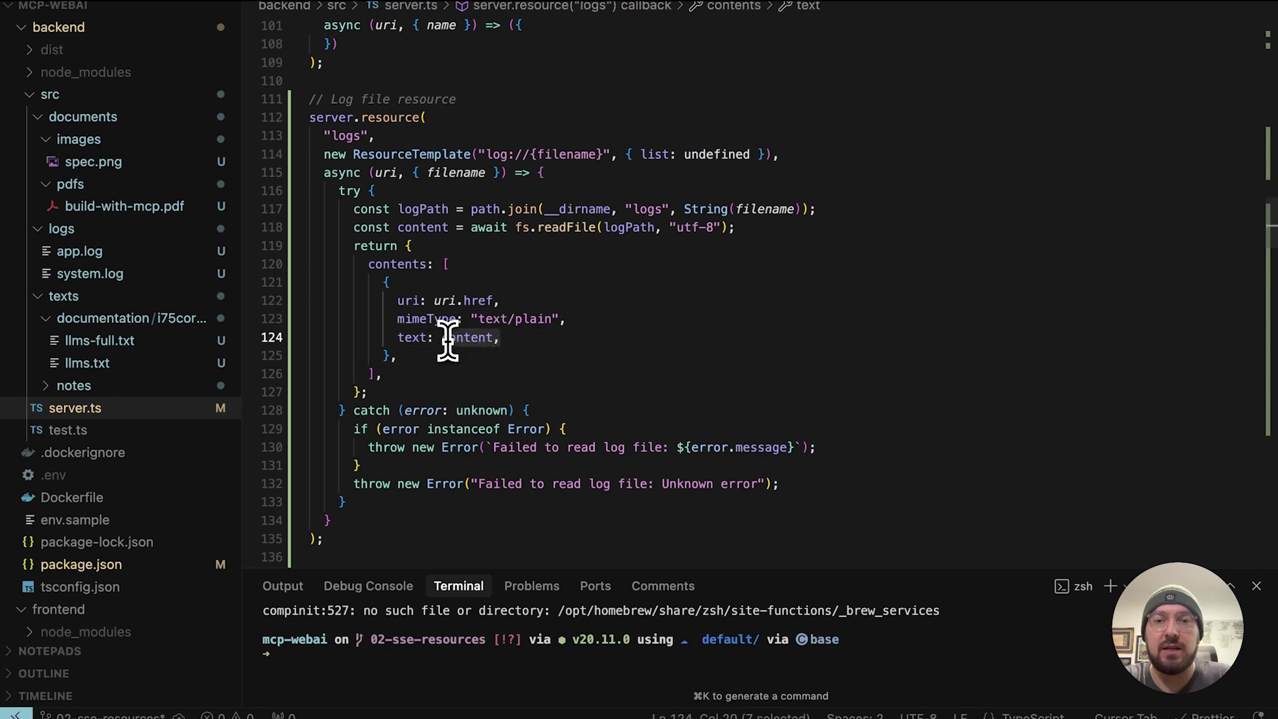
scroll(441, 339, down, 2)
scroll(429, 360, down, 1)
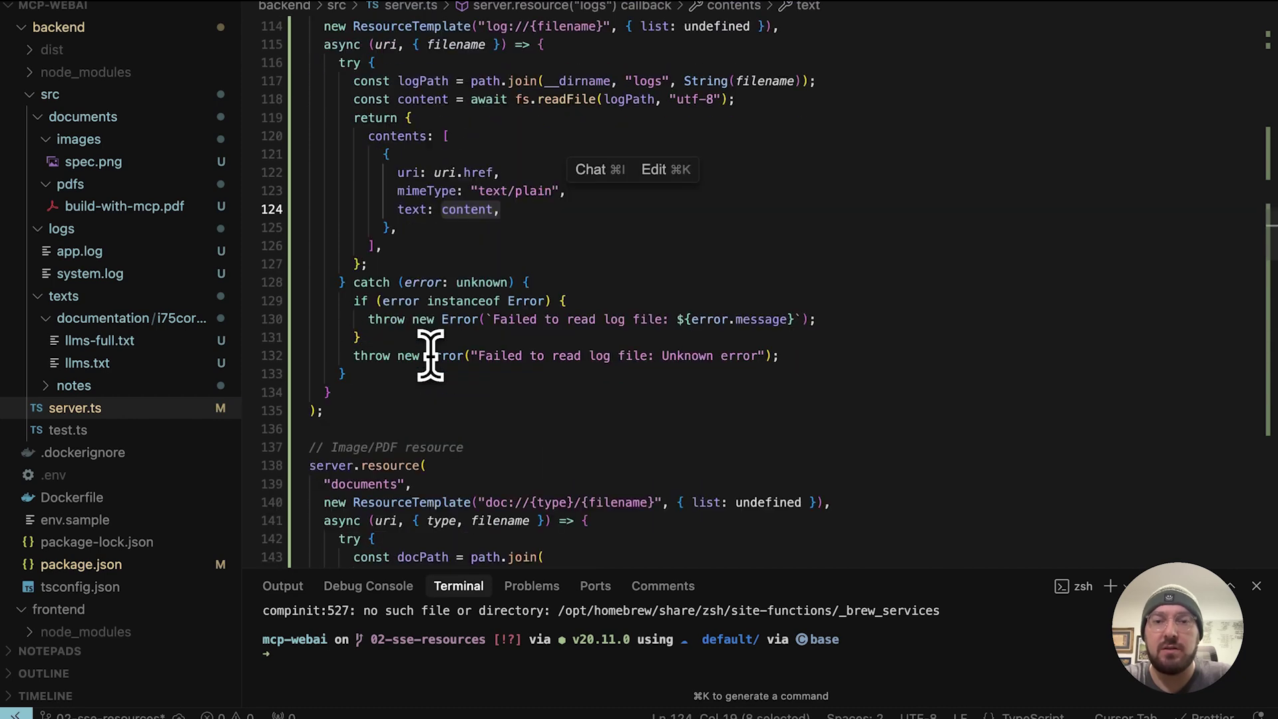
scroll(430, 354, down, 1)
scroll(431, 354, down, 1)
scroll(431, 355, down, 1)
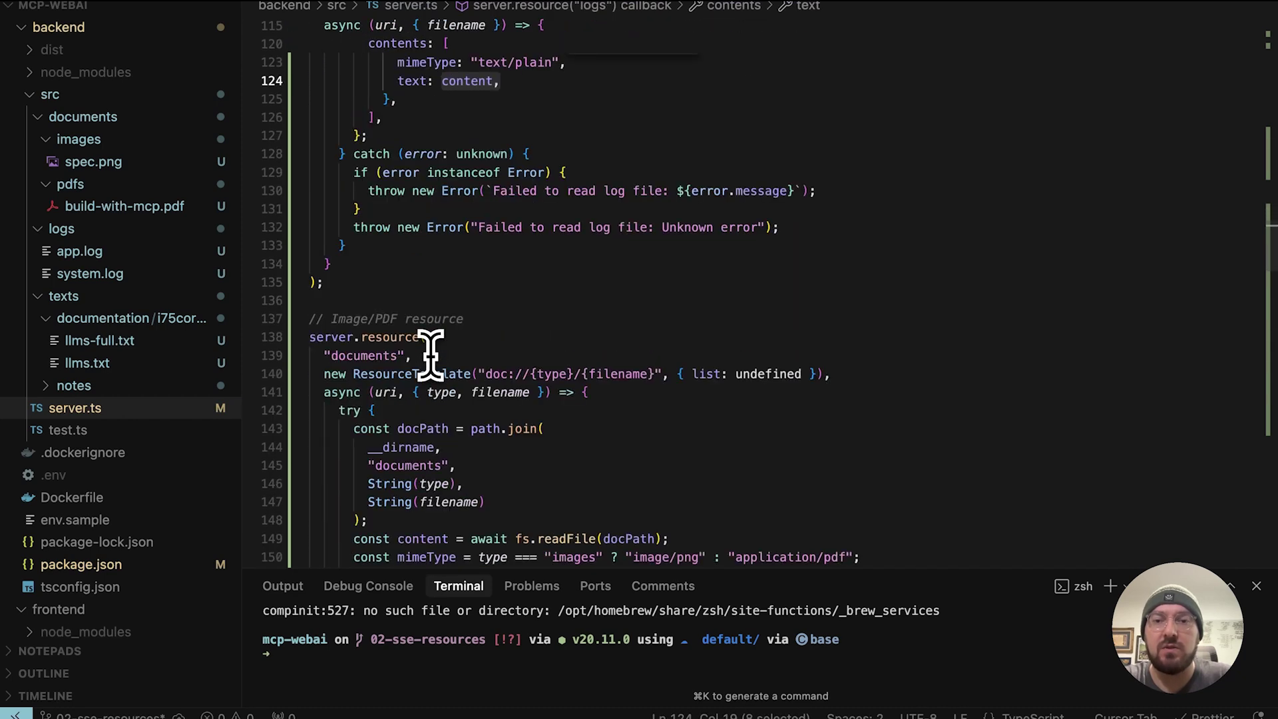
scroll(431, 354, down, 1)
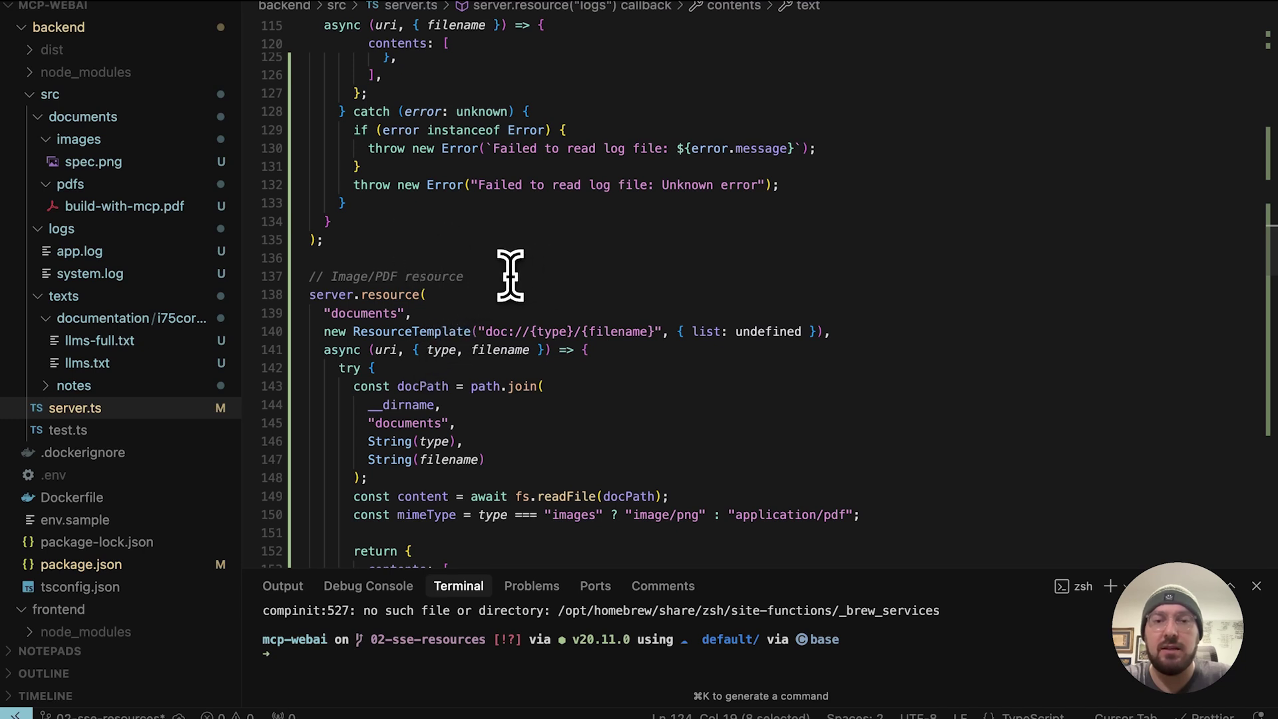
scroll(511, 275, down, 1)
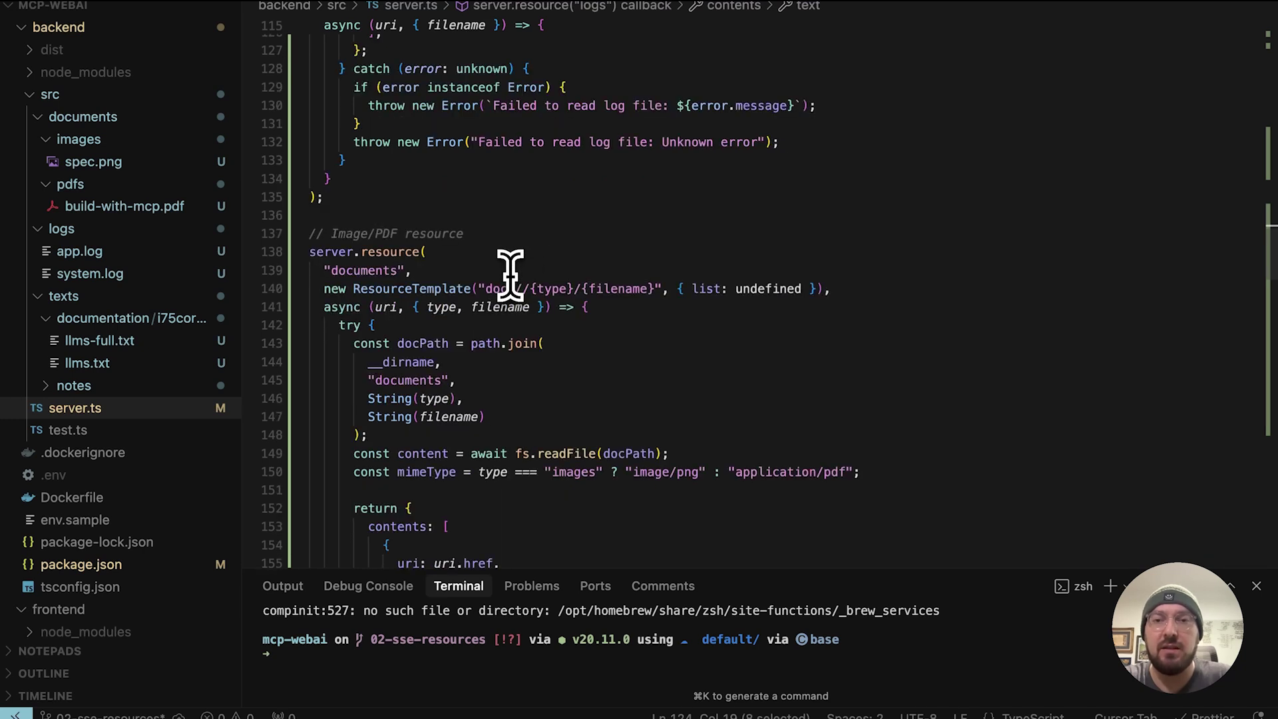
scroll(495, 200, up, 3)
scroll(493, 196, up, 1)
scroll(492, 195, down, 1)
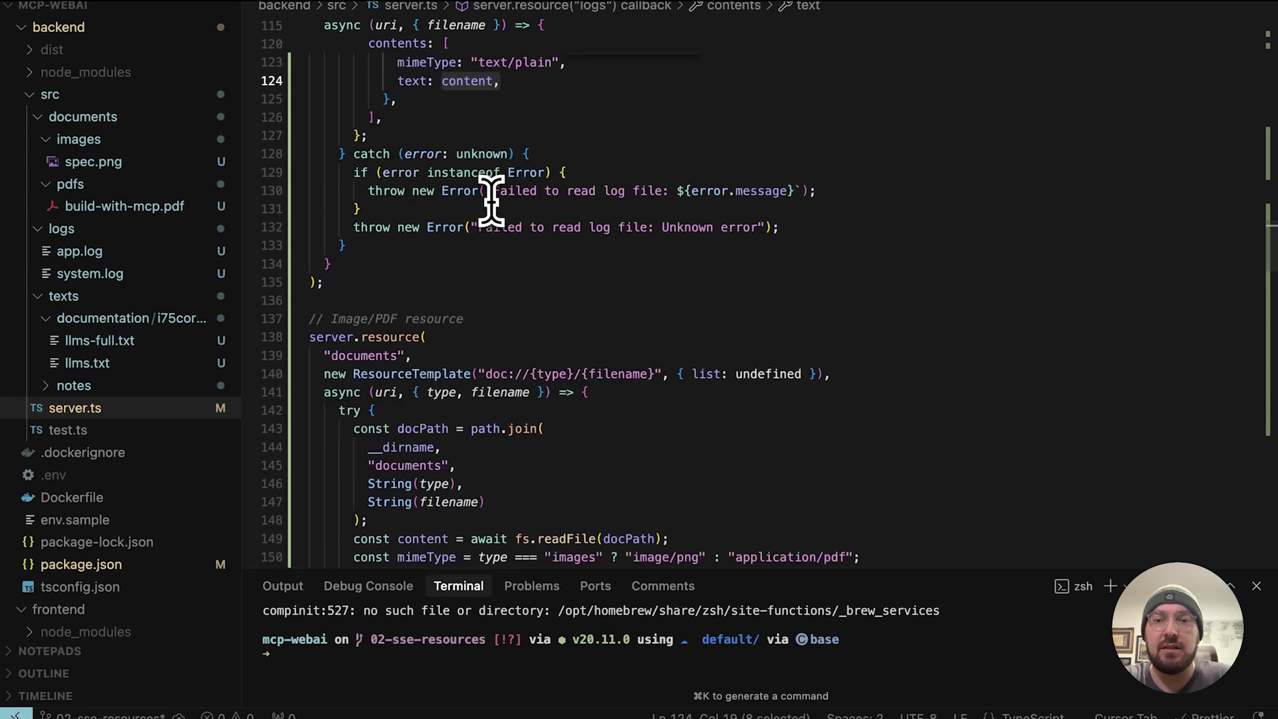
scroll(491, 200, down, 3)
scroll(490, 203, down, 2)
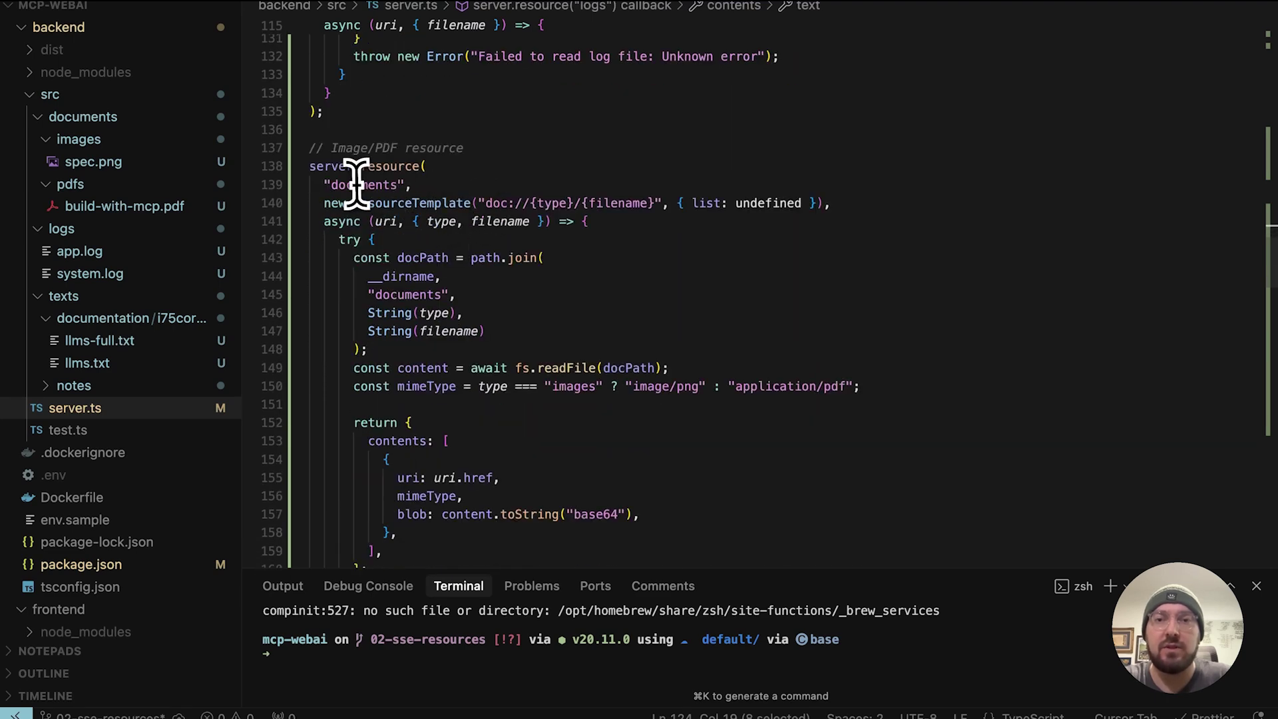
drag(333, 147, 400, 148)
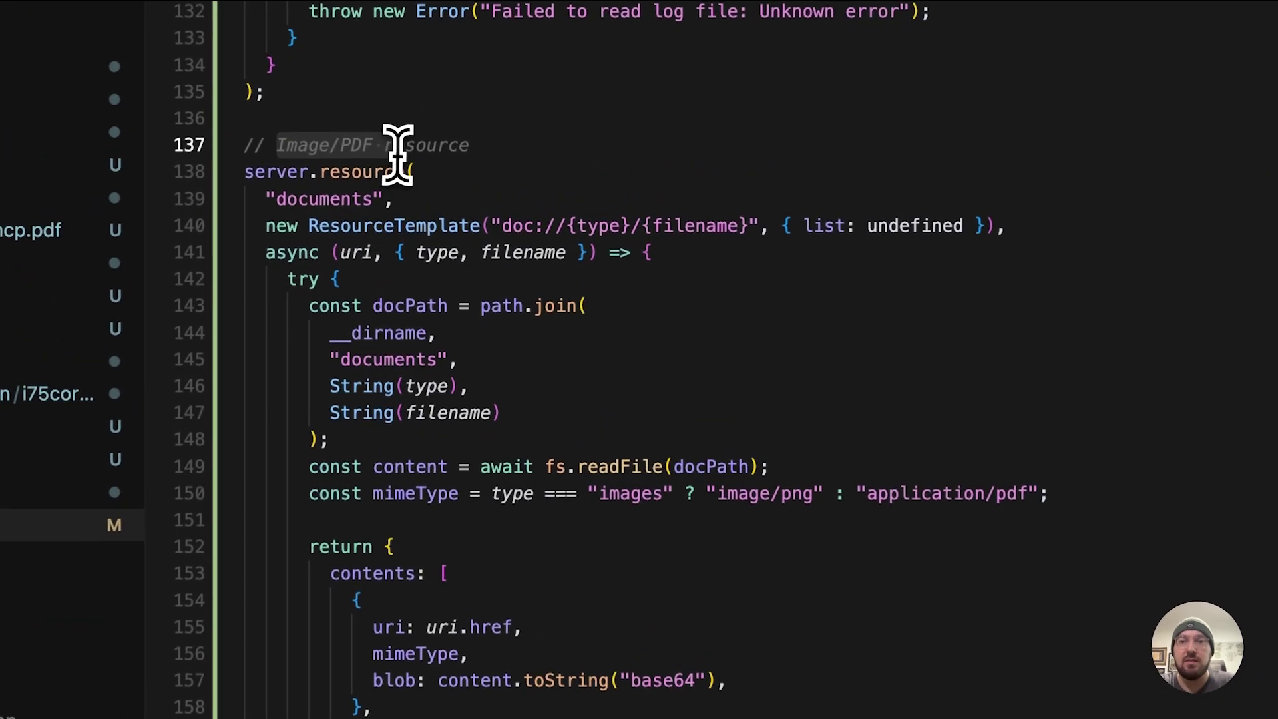
scroll(409, 330, down, 2)
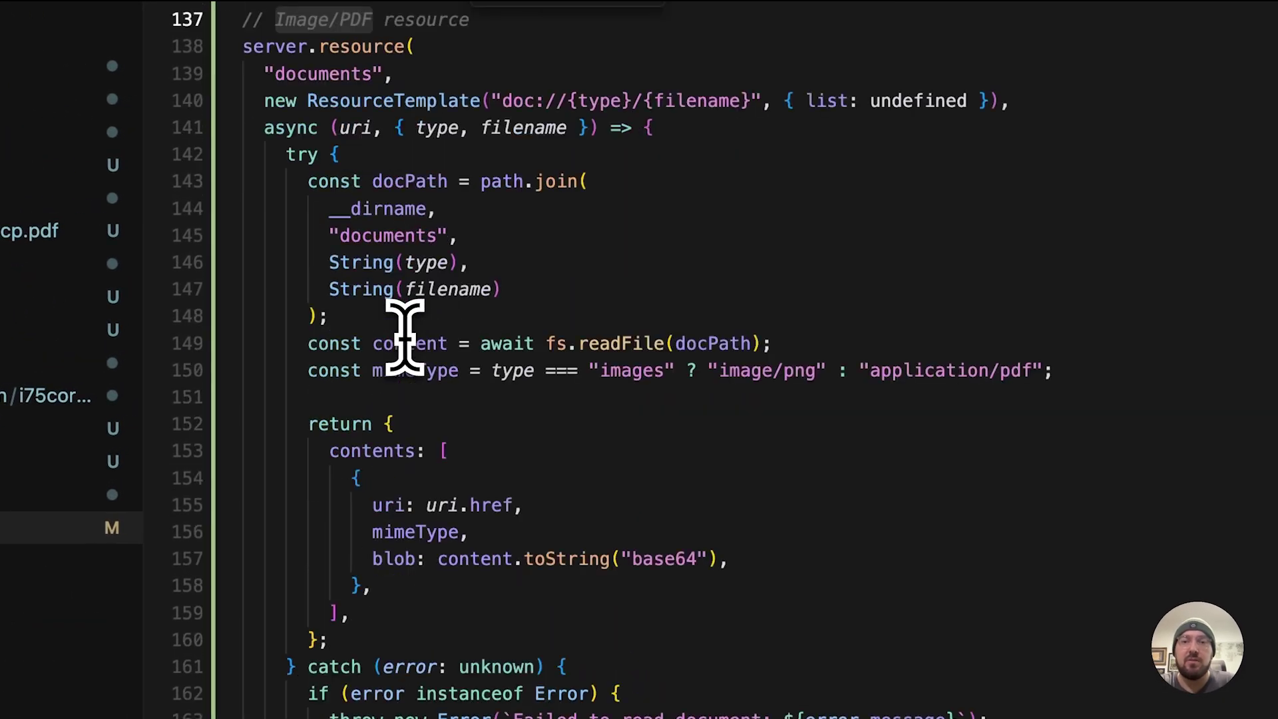
scroll(412, 354, down, 1)
click(401, 469)
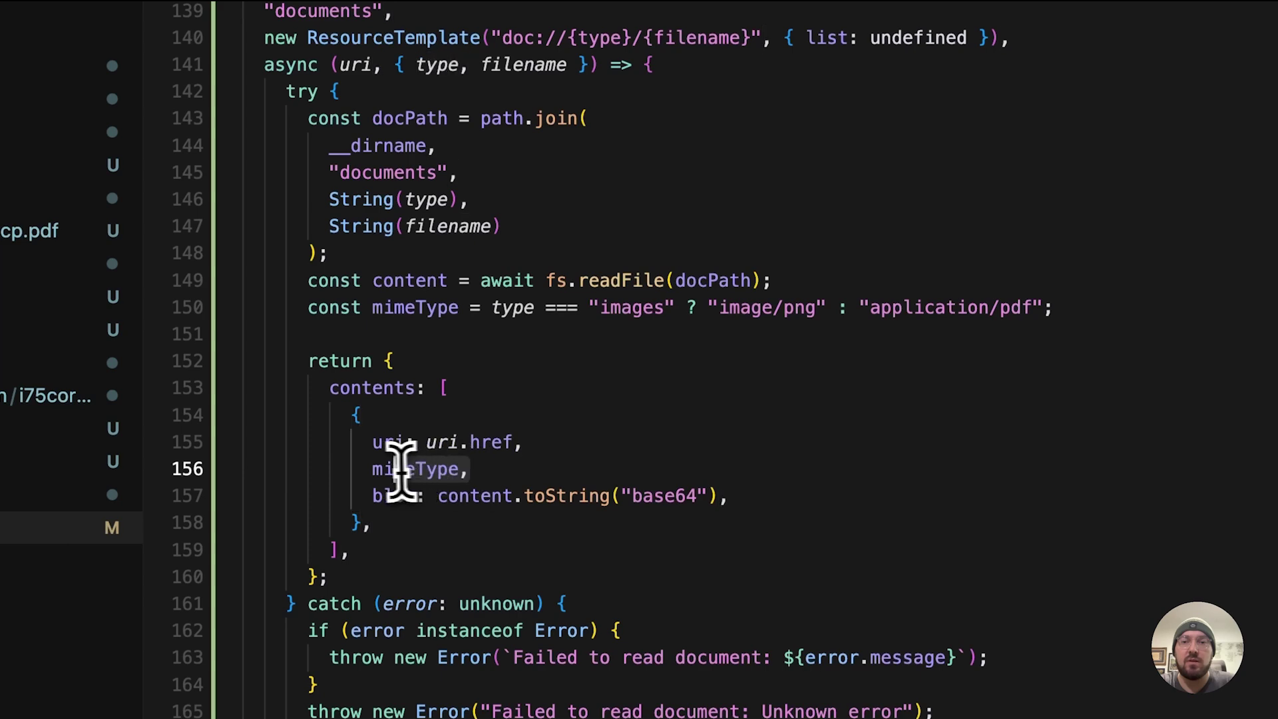
double_click(373, 470)
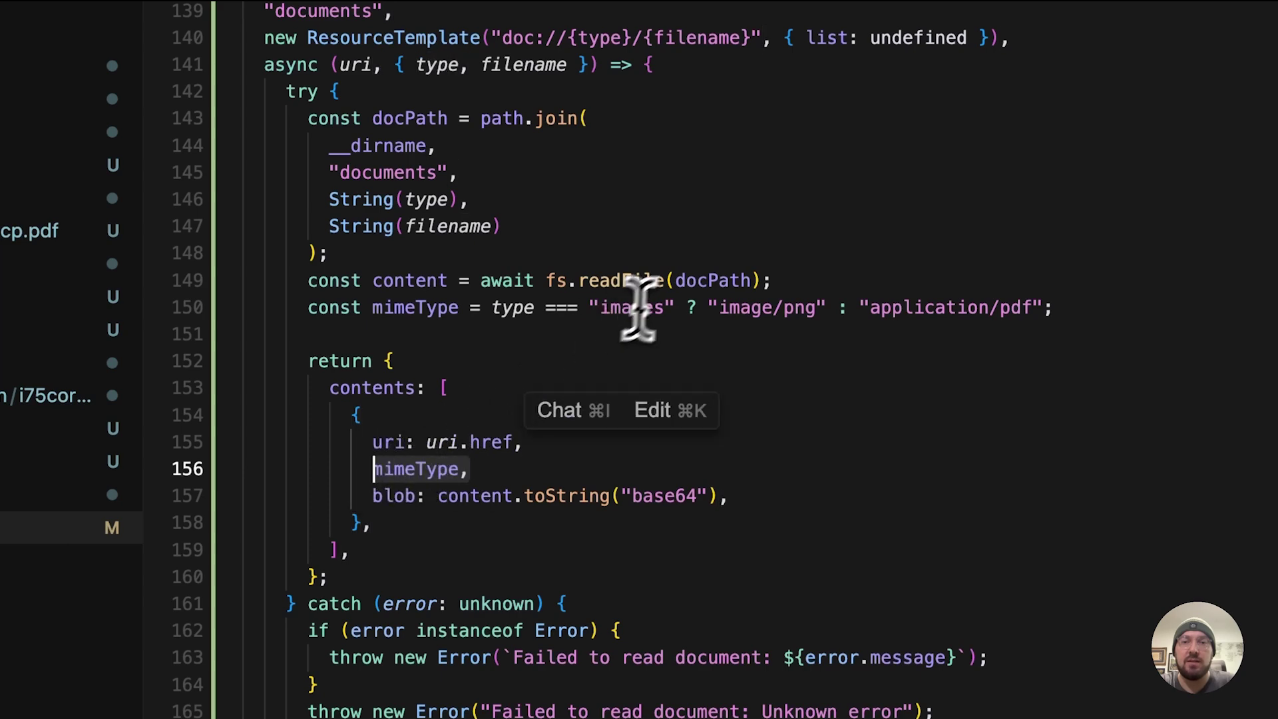
click(600, 334)
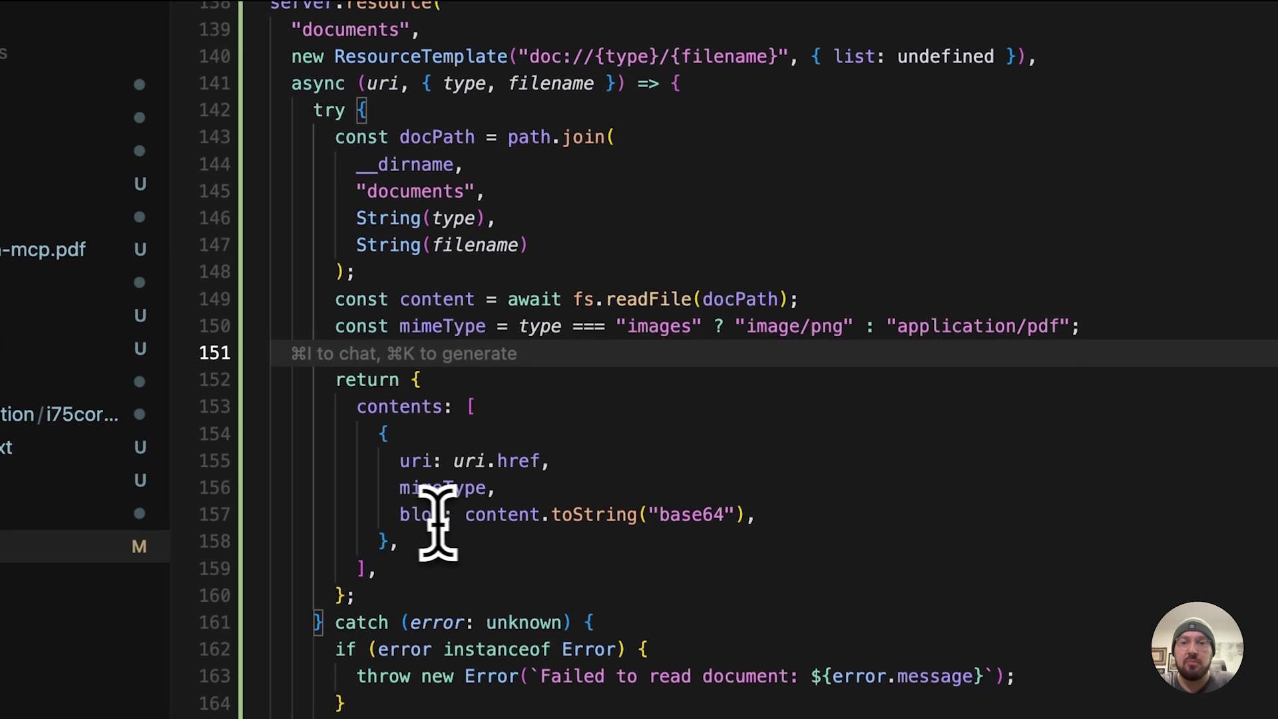
click(505, 488)
mouse_move(707, 500)
mouse_down()
mouse_move(749, 508)
mouse_move(674, 496)
mouse_move(405, 525)
mouse_up()
click(748, 508)
click(454, 514)
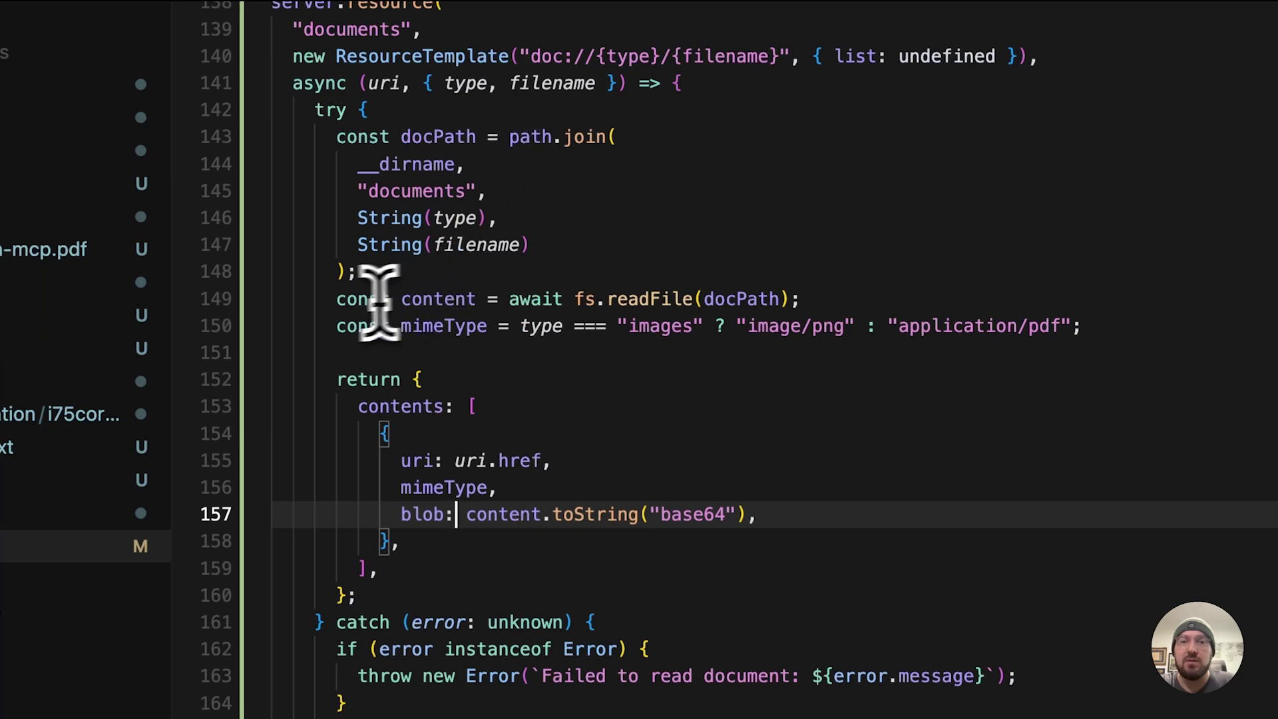
drag(331, 299, 820, 300)
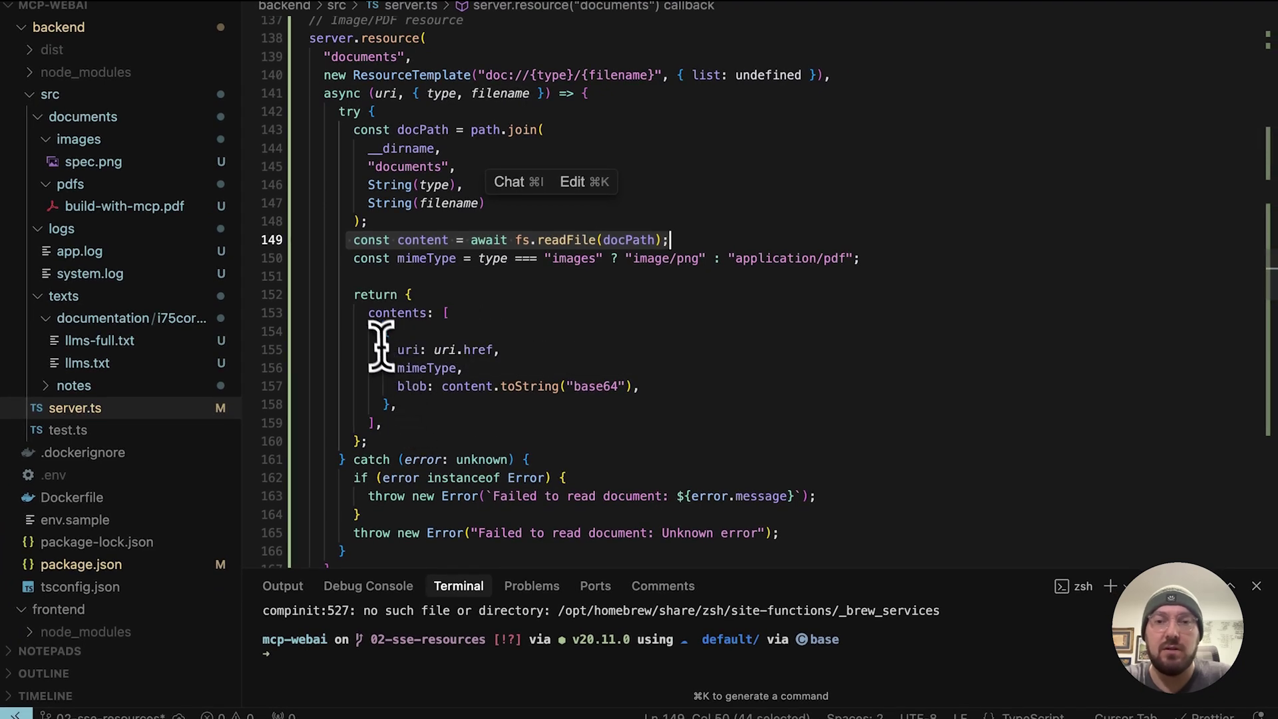
scroll(389, 367, down, 2)
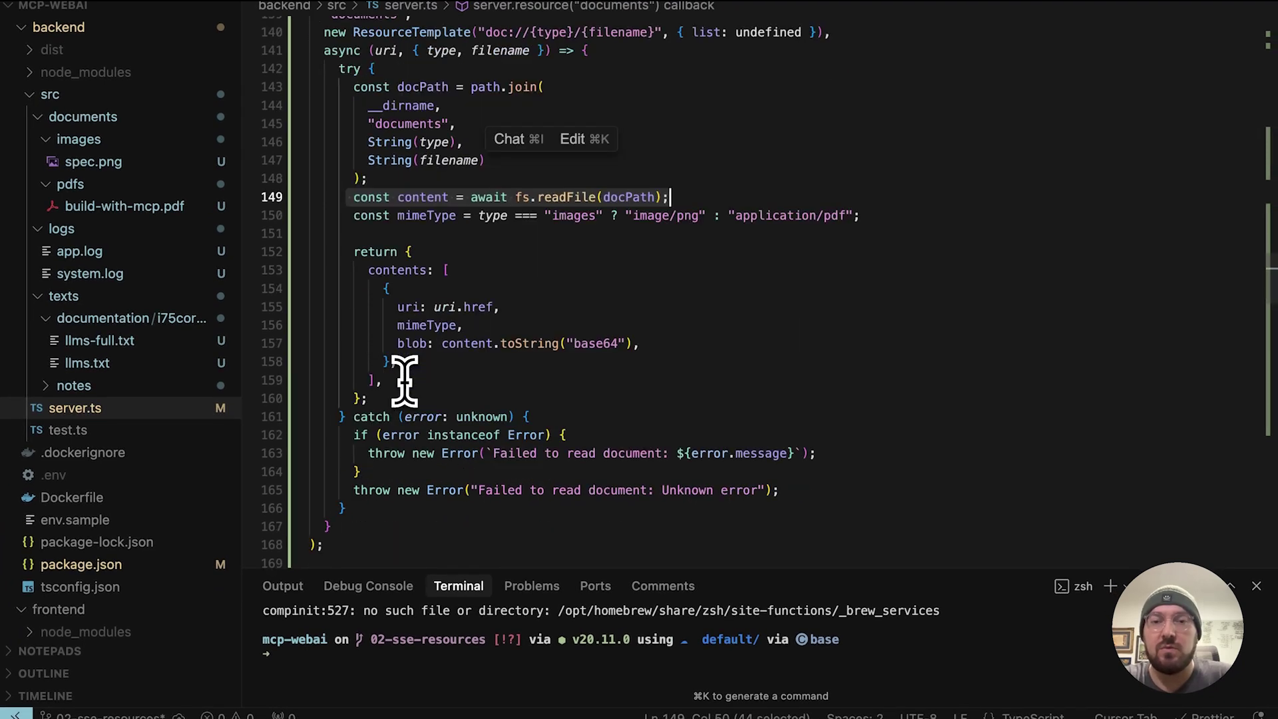
scroll(403, 371, down, 3)
scroll(402, 372, down, 2)
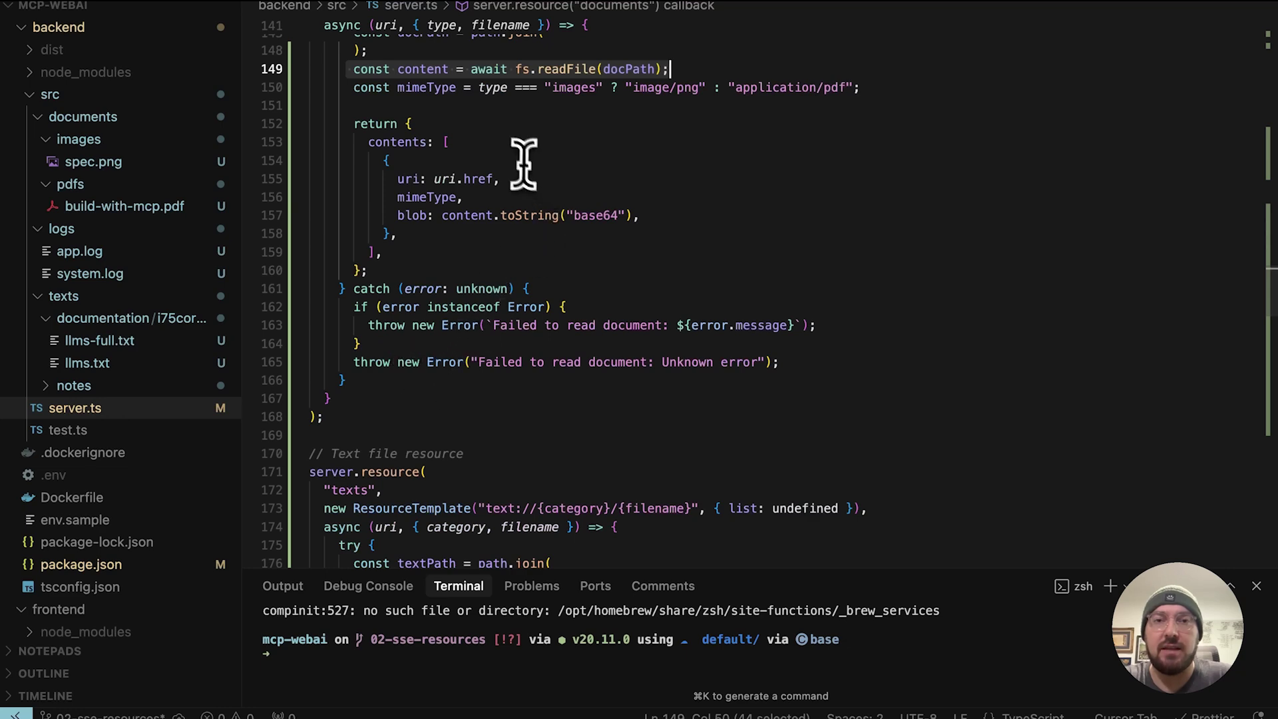
scroll(489, 215, down, 3)
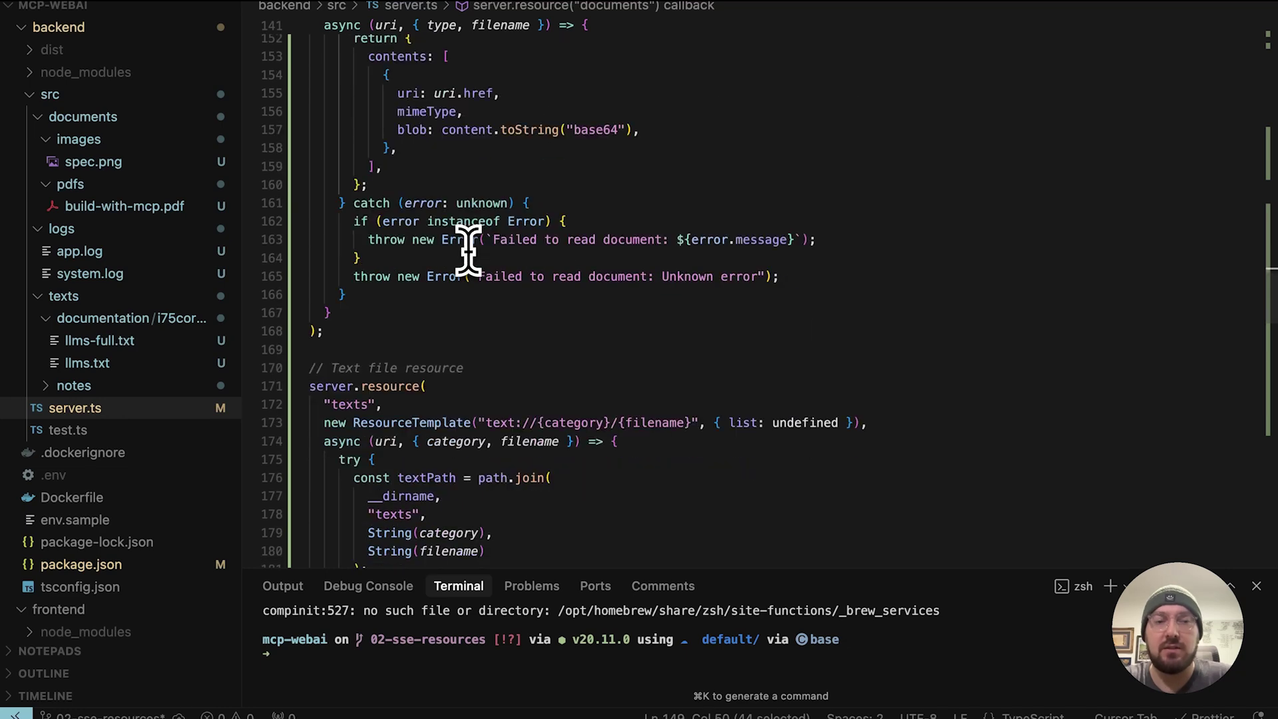
scroll(468, 249, down, 1)
scroll(469, 249, down, 1)
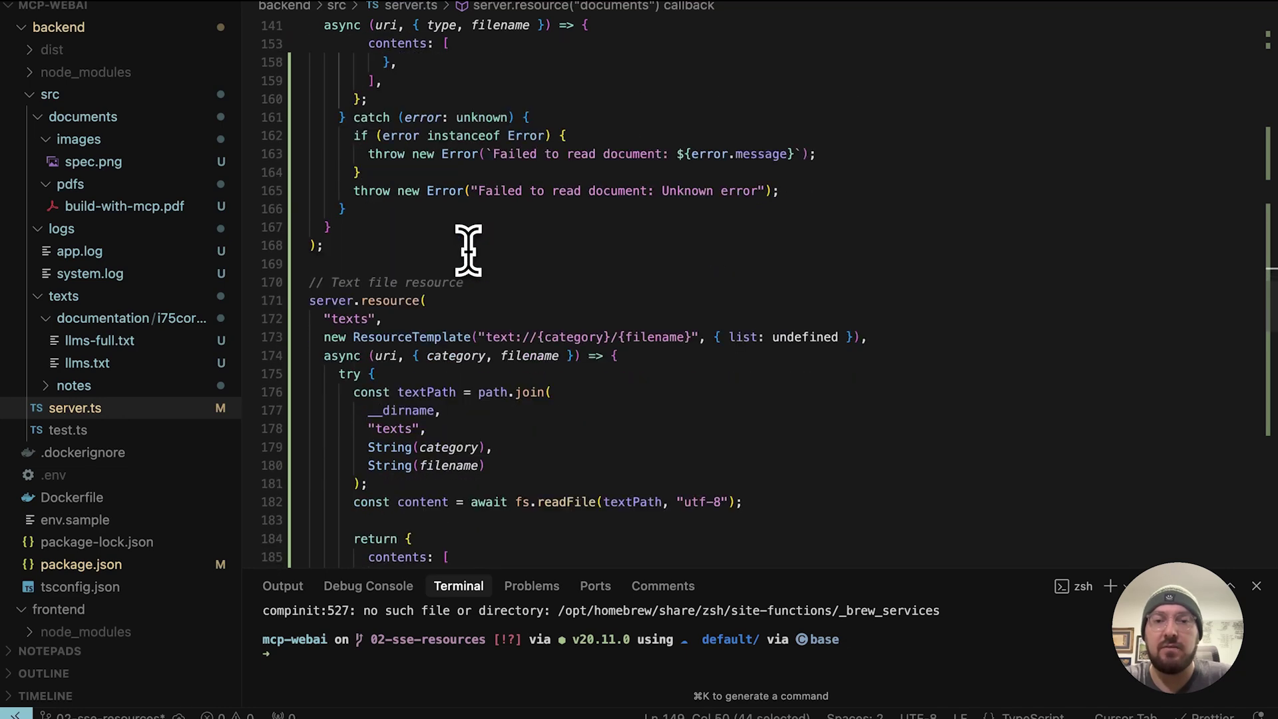
scroll(468, 250, down, 3)
scroll(468, 250, down, 1)
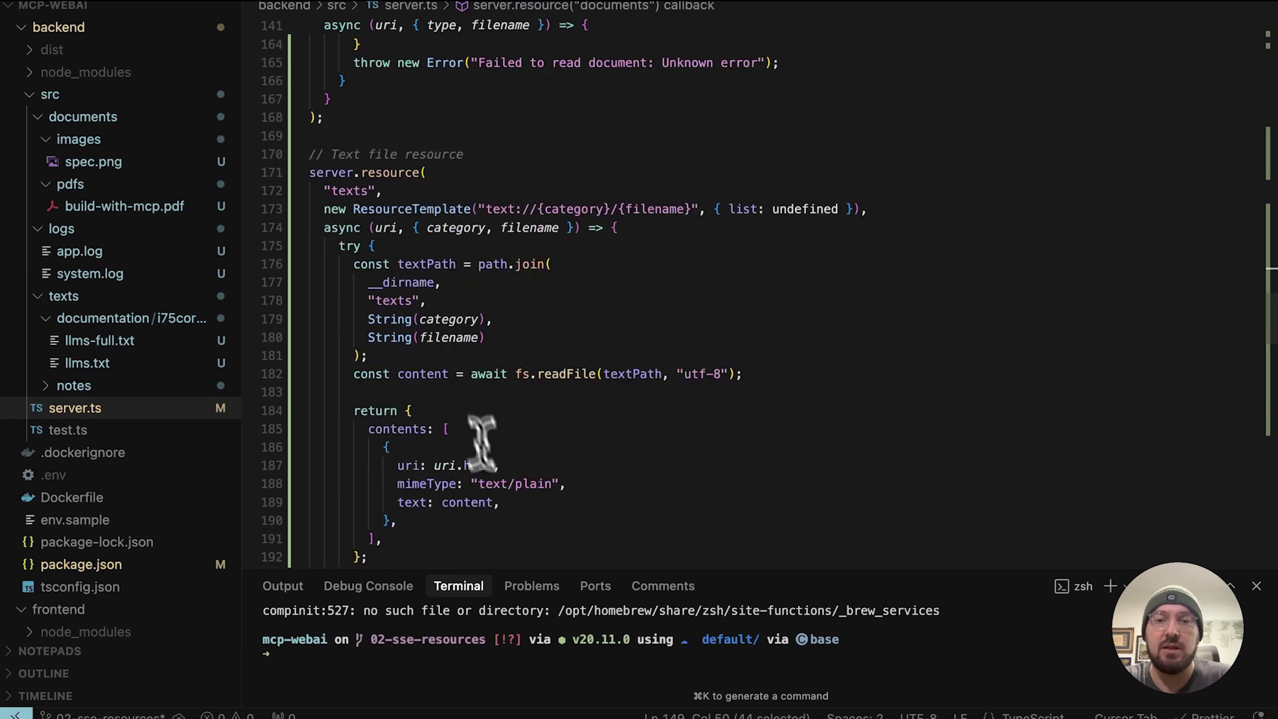
Walk through the text/plain file content, the {collection}/{id} dbStore lookup, and the sample user and product records
drag(568, 485, 506, 487)
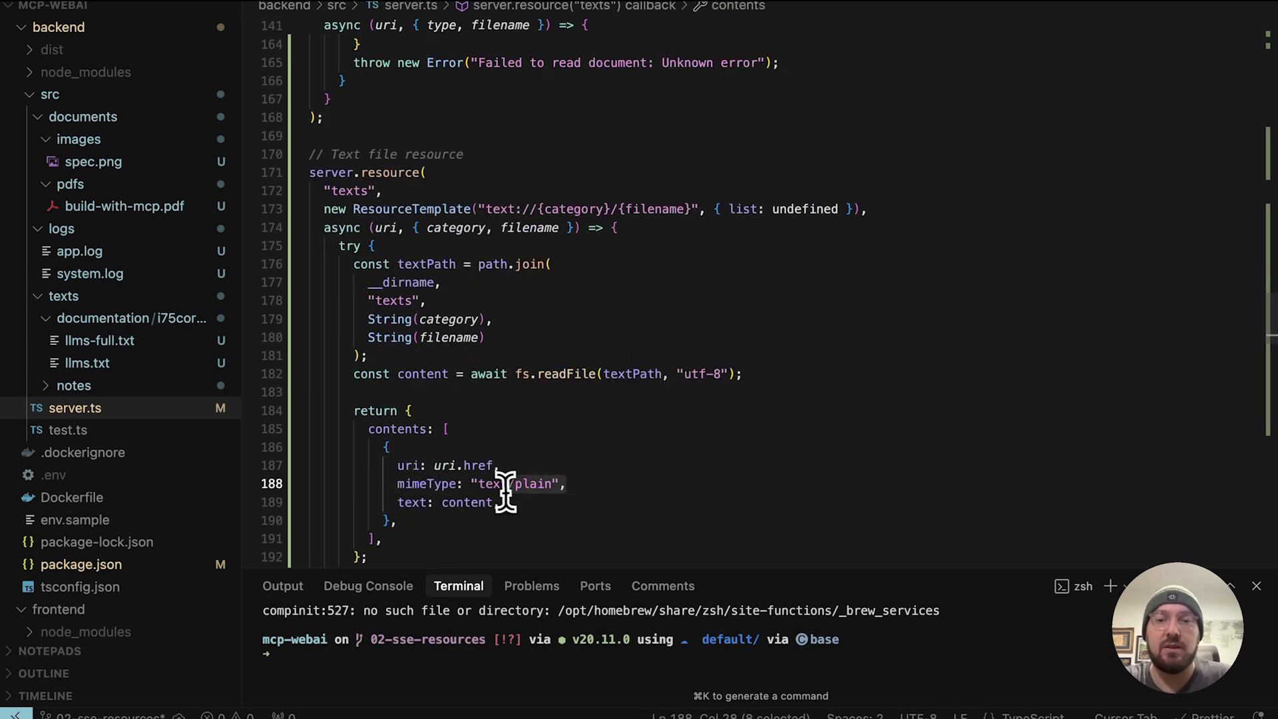
click(468, 505)
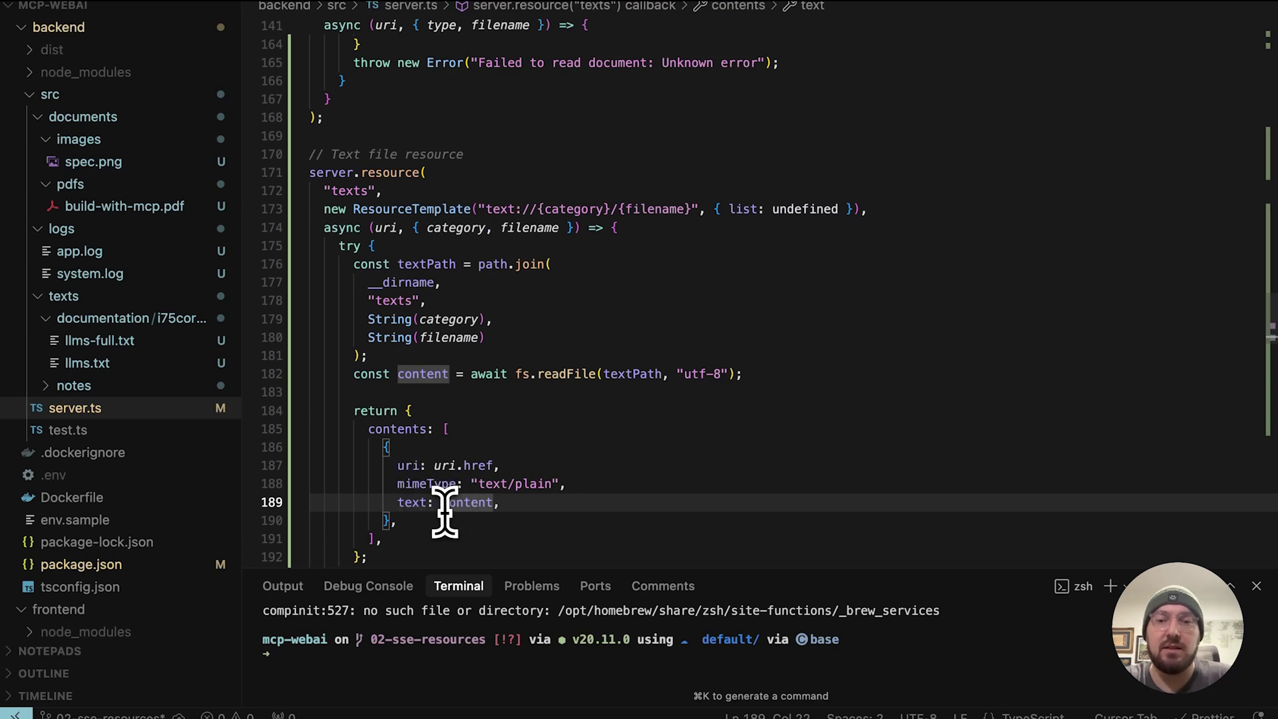
scroll(408, 463, down, 1)
scroll(408, 460, down, 2)
scroll(408, 458, down, 2)
scroll(403, 463, down, 1)
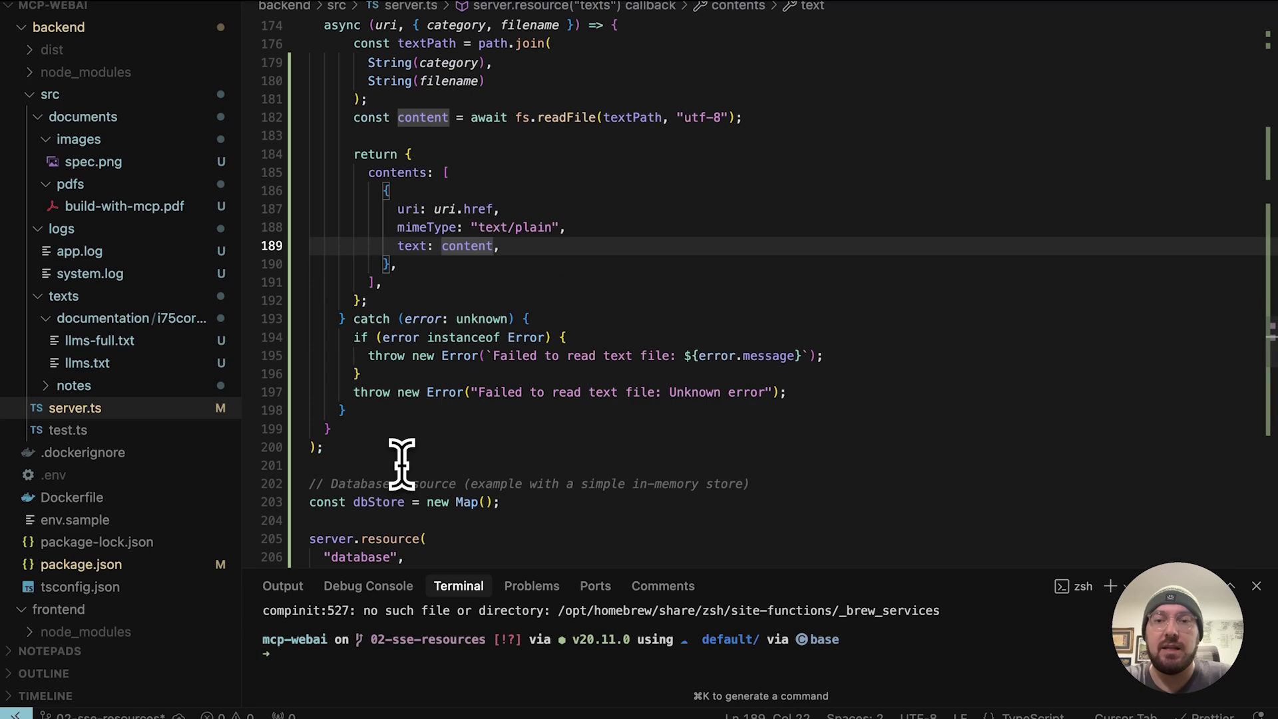
scroll(401, 460, down, 2)
scroll(401, 460, down, 1)
scroll(402, 460, down, 2)
scroll(401, 460, down, 2)
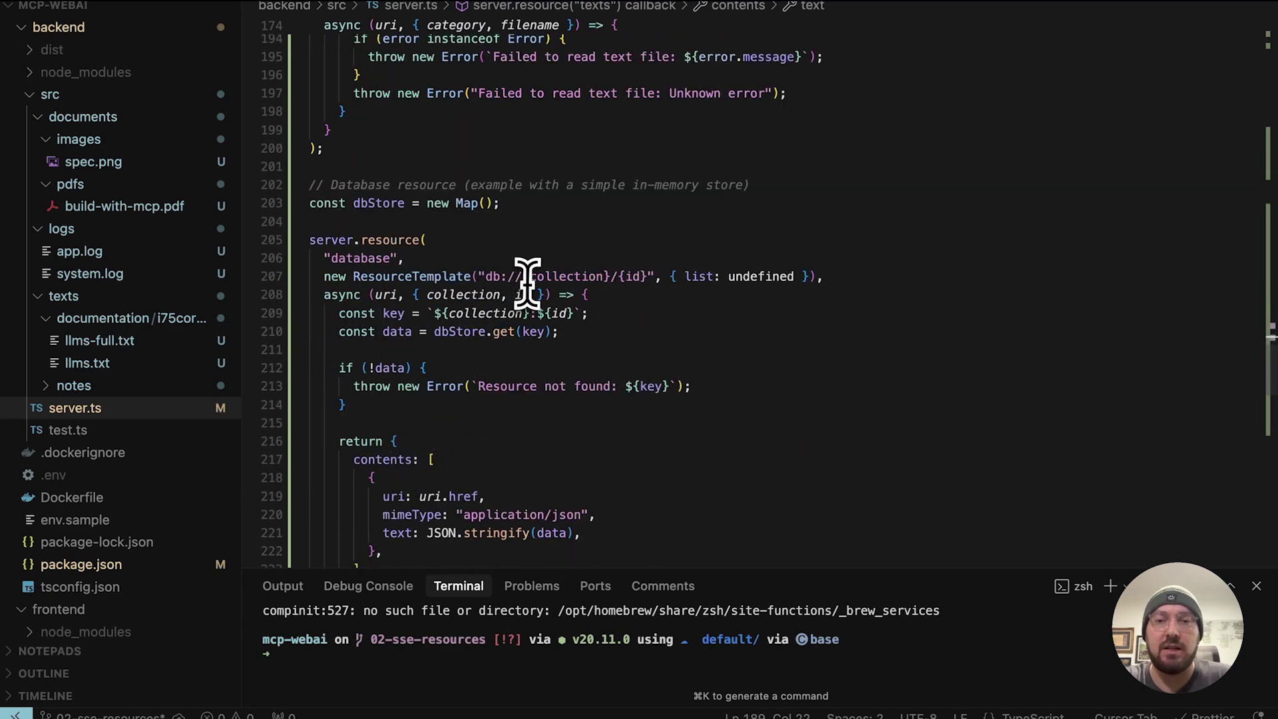
mouse_move(460, 332)
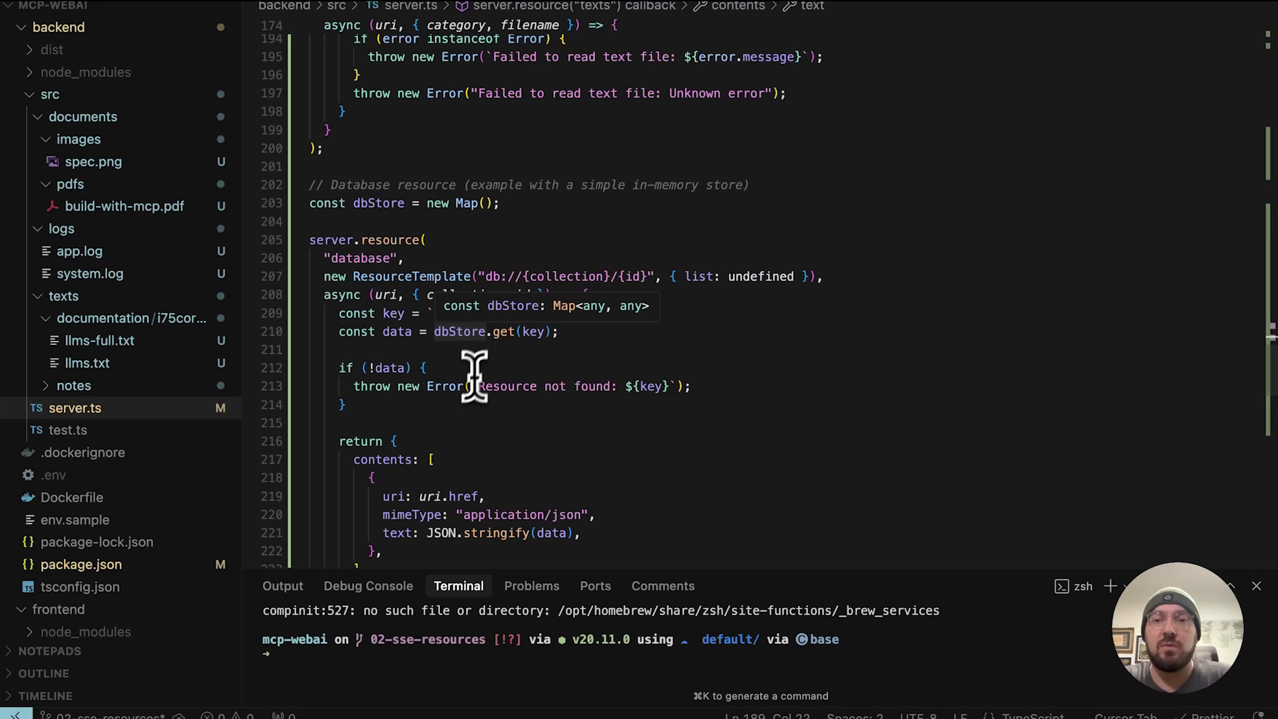
click(485, 350)
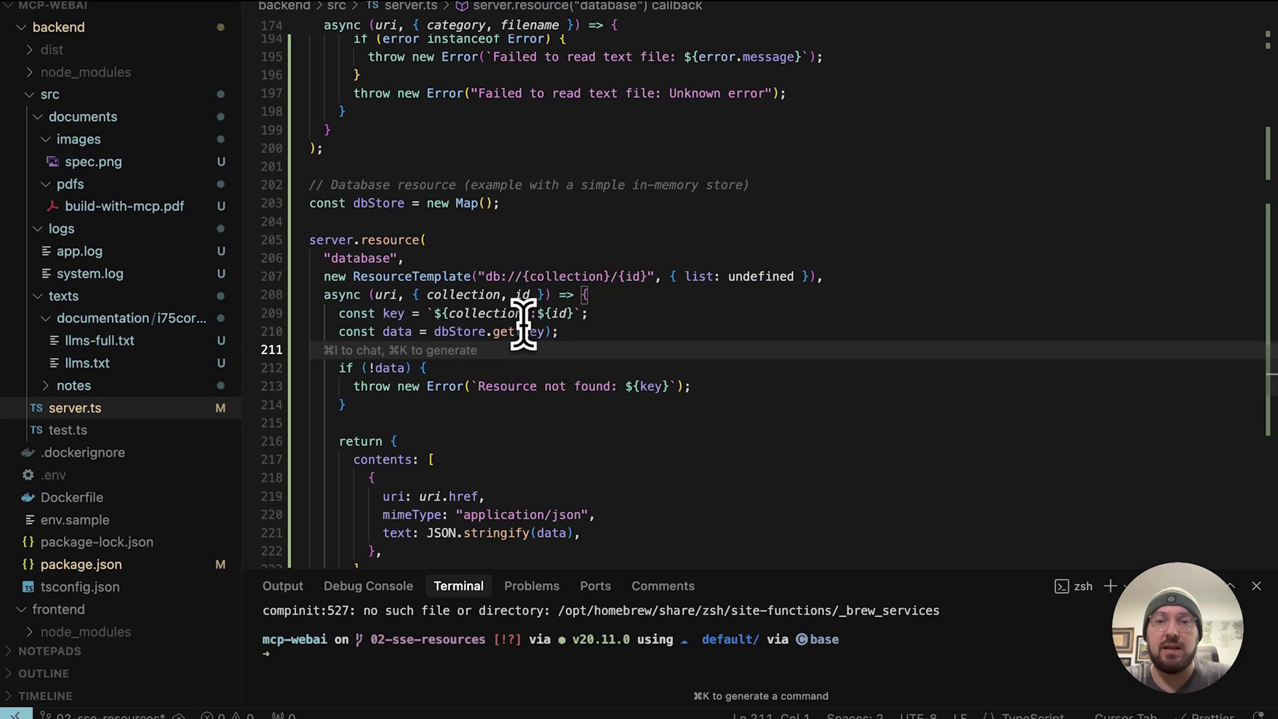
click(558, 369)
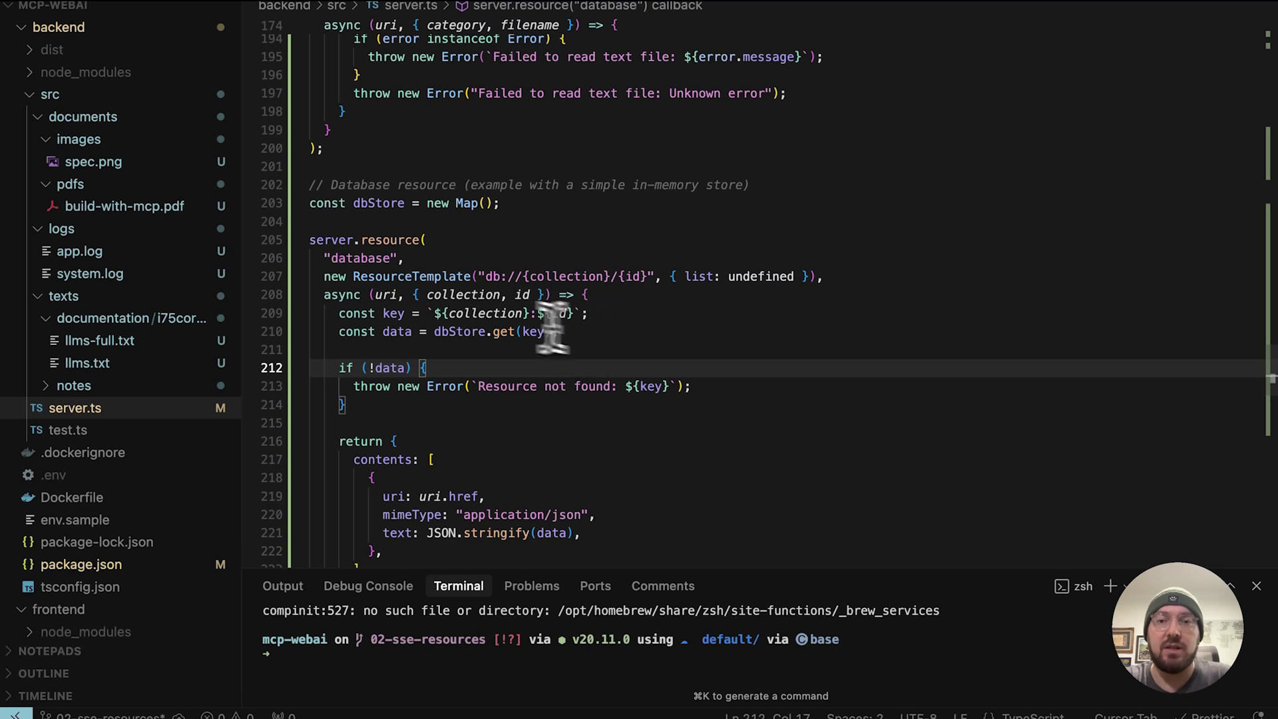
scroll(479, 330, down, 1)
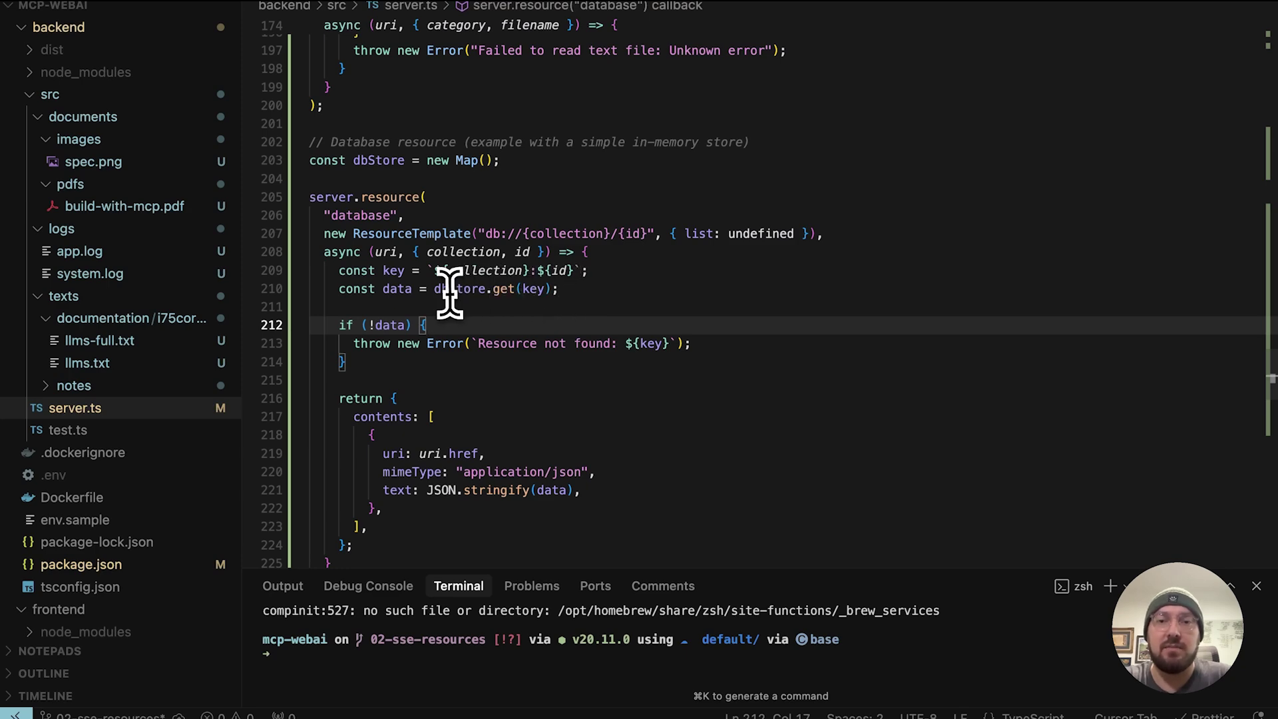
drag(450, 290, 548, 292)
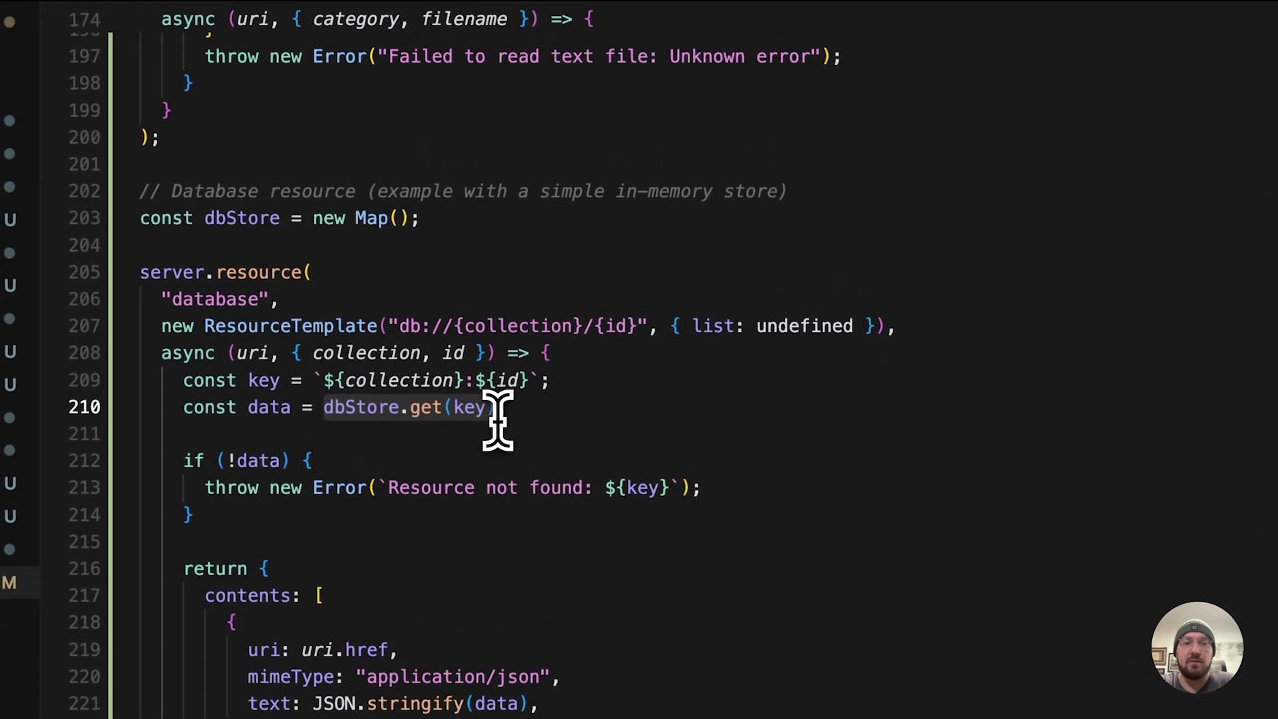
click(580, 411)
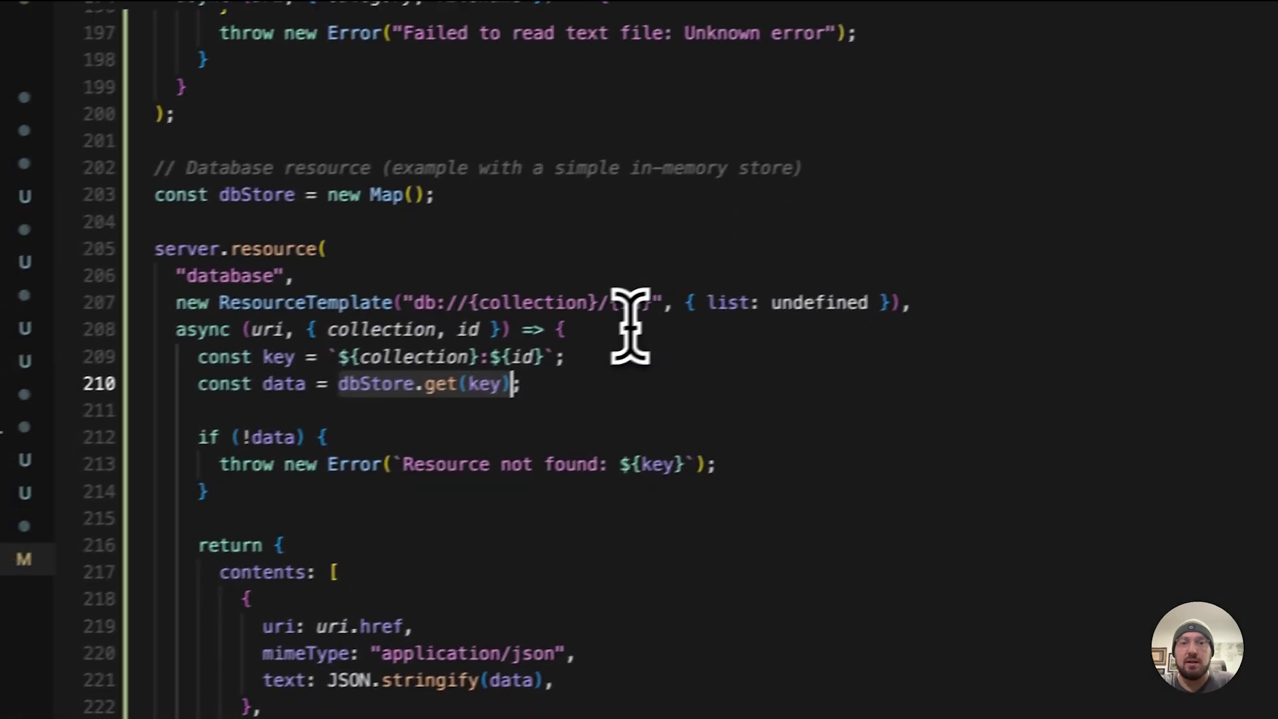
click(607, 292)
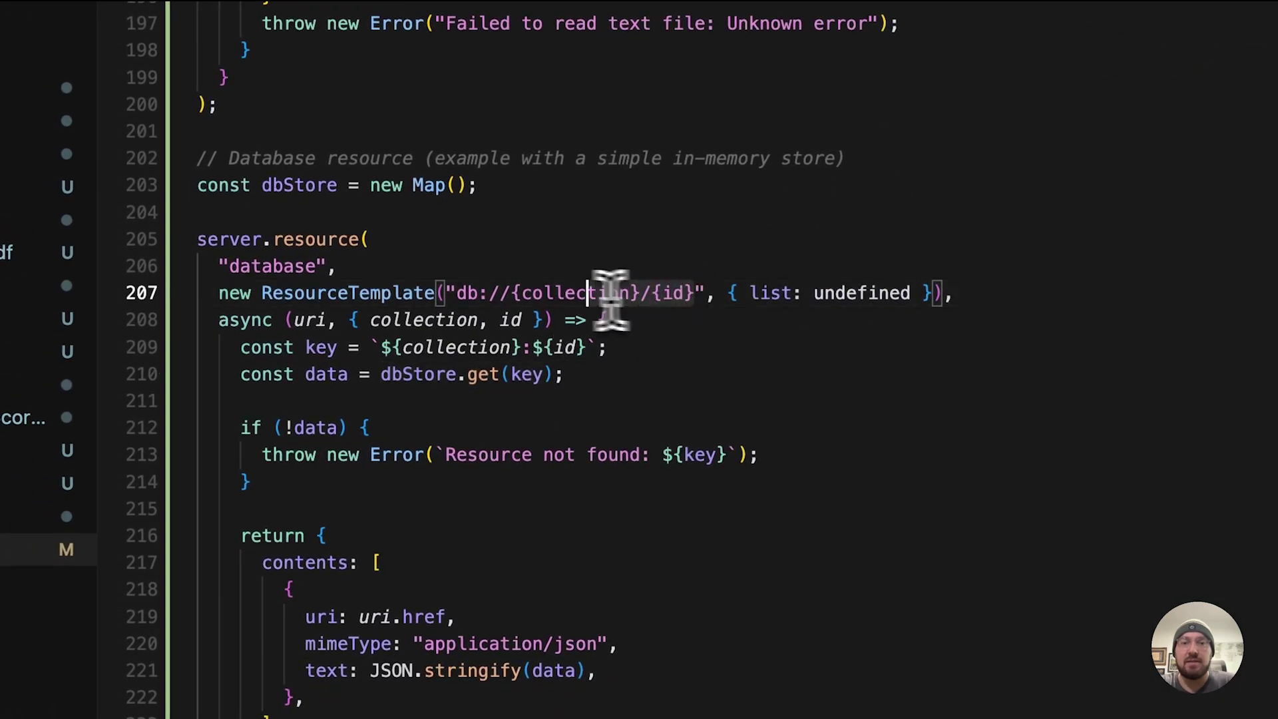
click(511, 294)
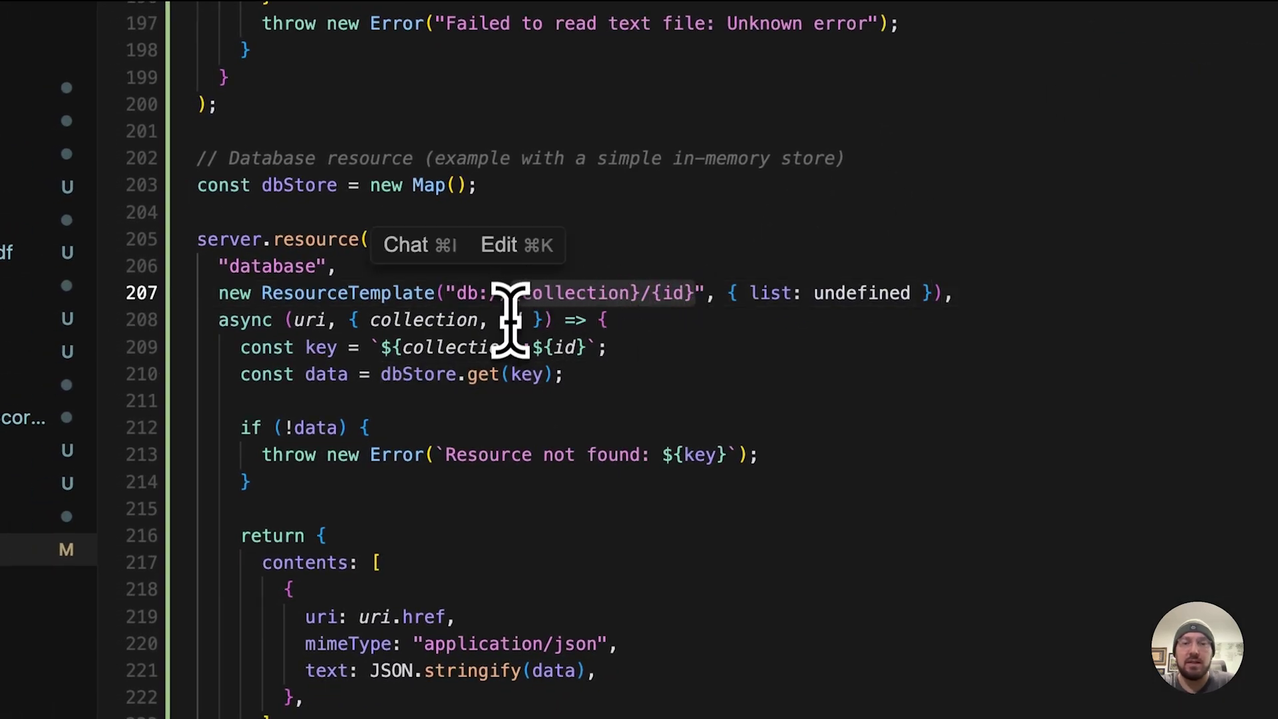
click(511, 300)
scroll(459, 420, down, 2)
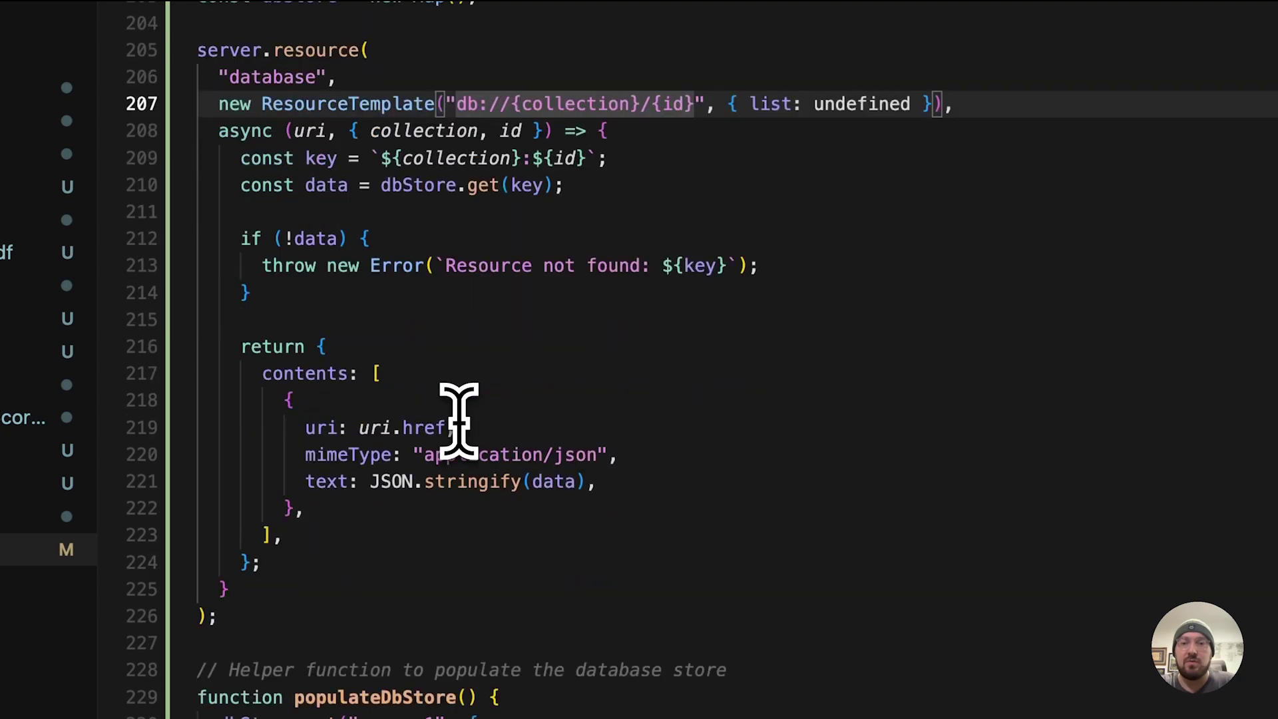
scroll(458, 420, down, 1)
scroll(458, 420, down, 2)
scroll(459, 420, down, 2)
scroll(458, 419, down, 1)
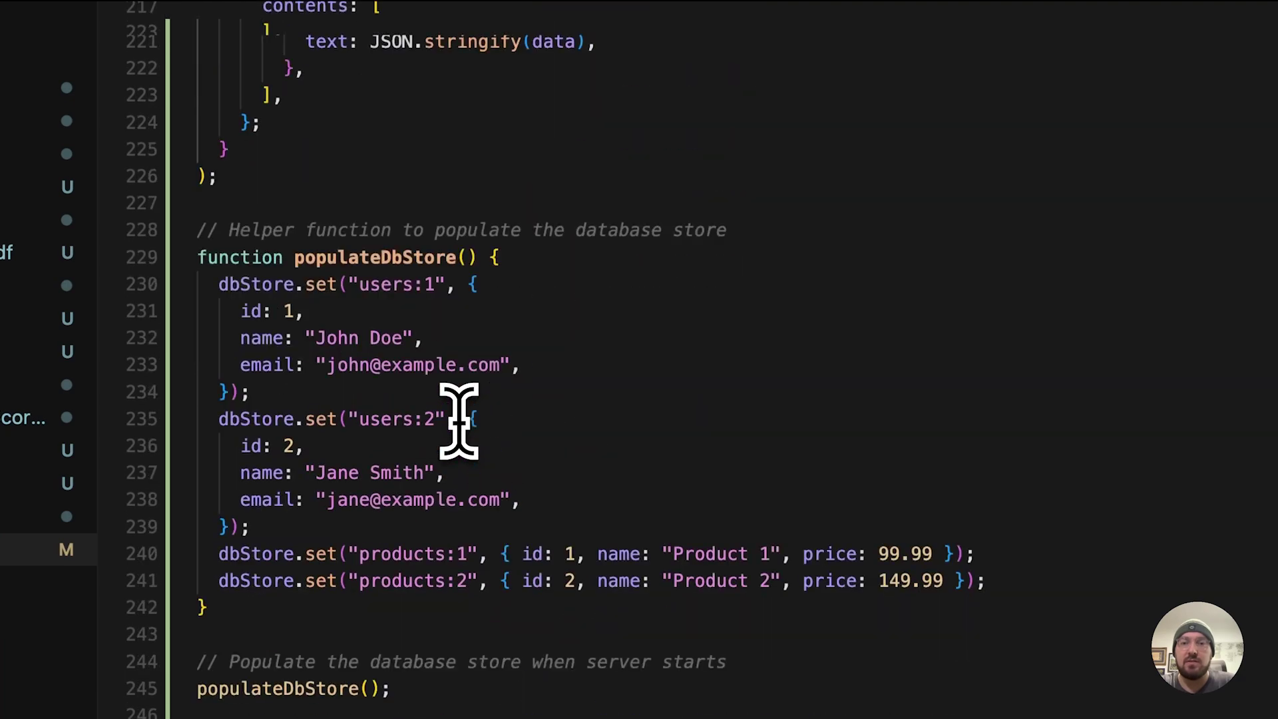
scroll(458, 420, down, 1)
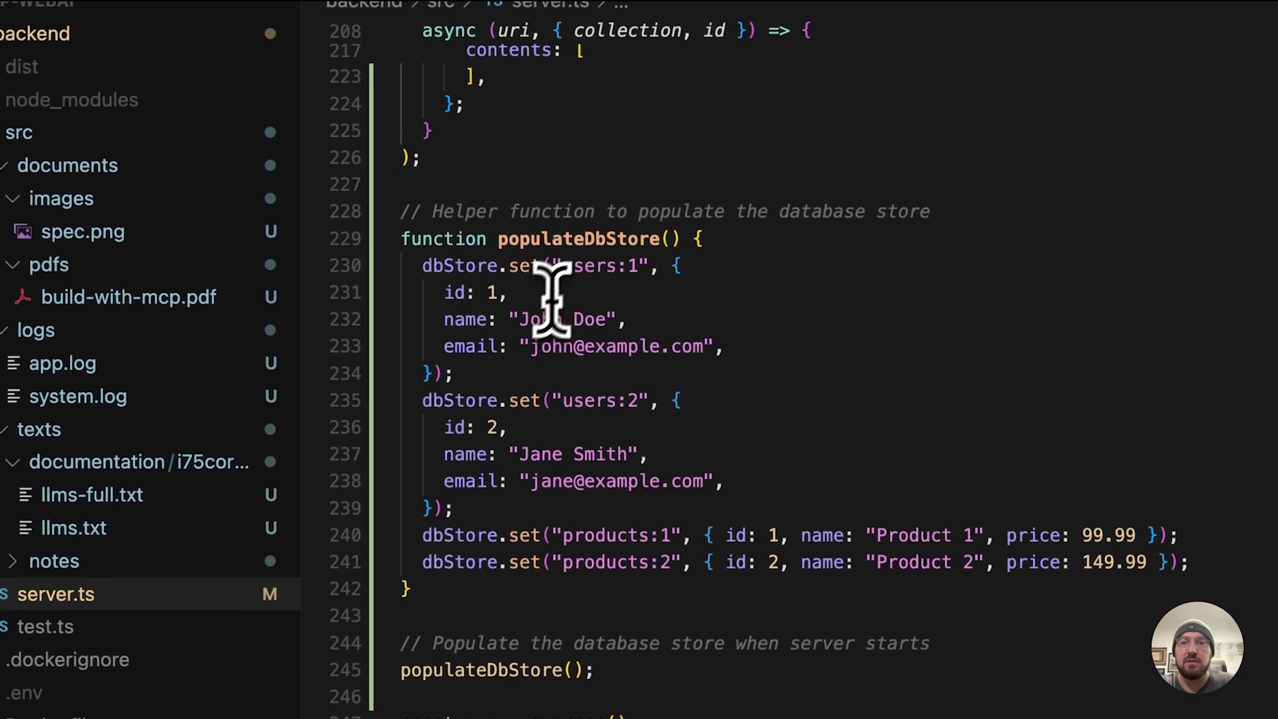
double_click(610, 268)
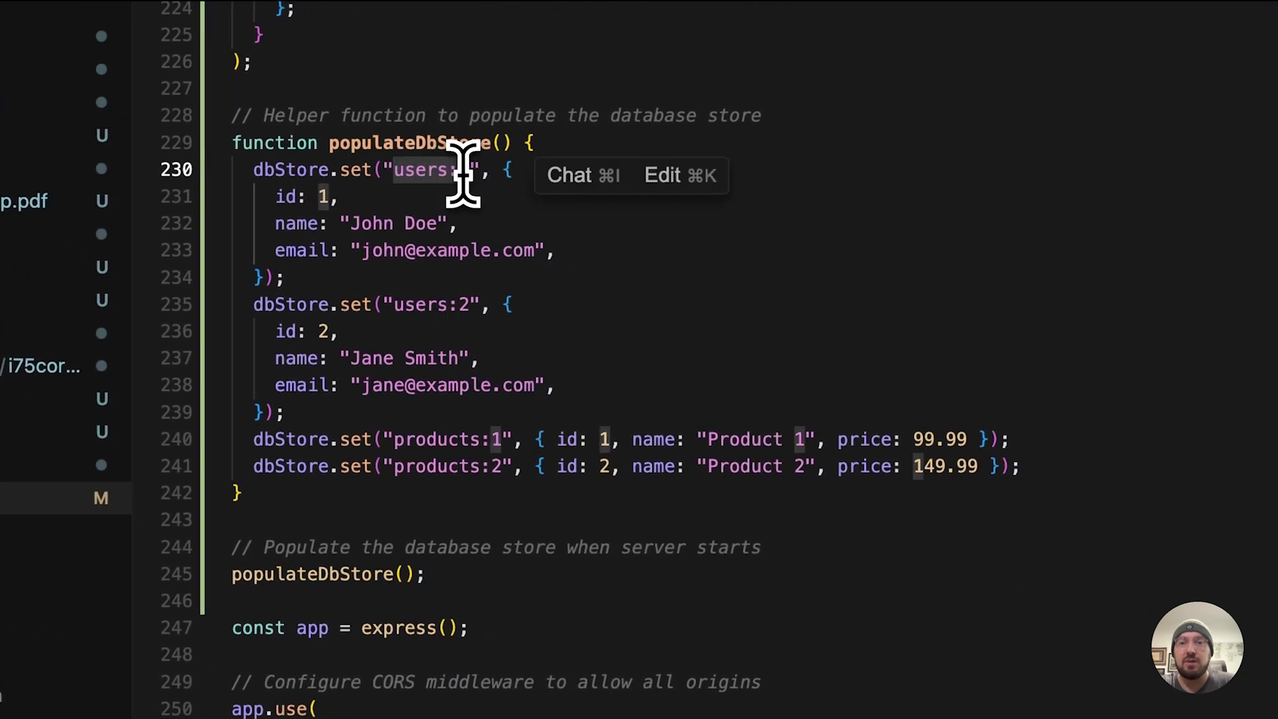
mouse_move(275, 197)
mouse_down()
mouse_move(461, 250)
mouse_move(589, 269)
mouse_up()
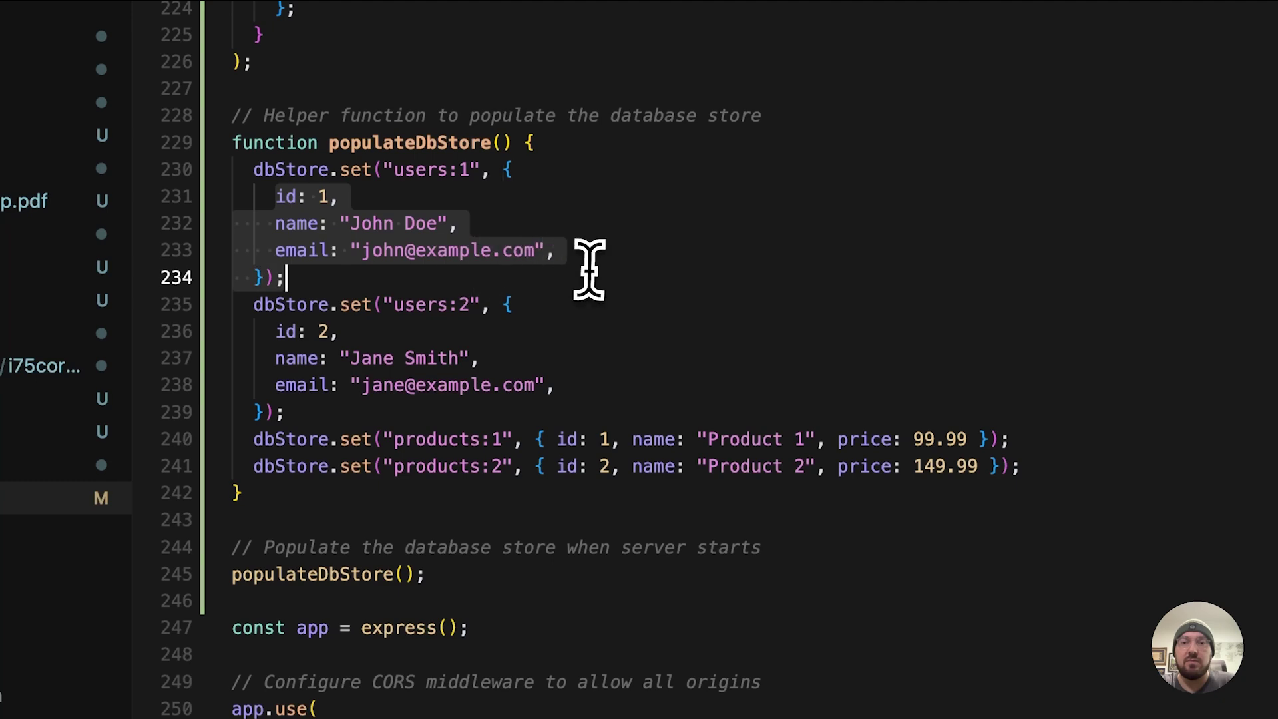
click(543, 300)
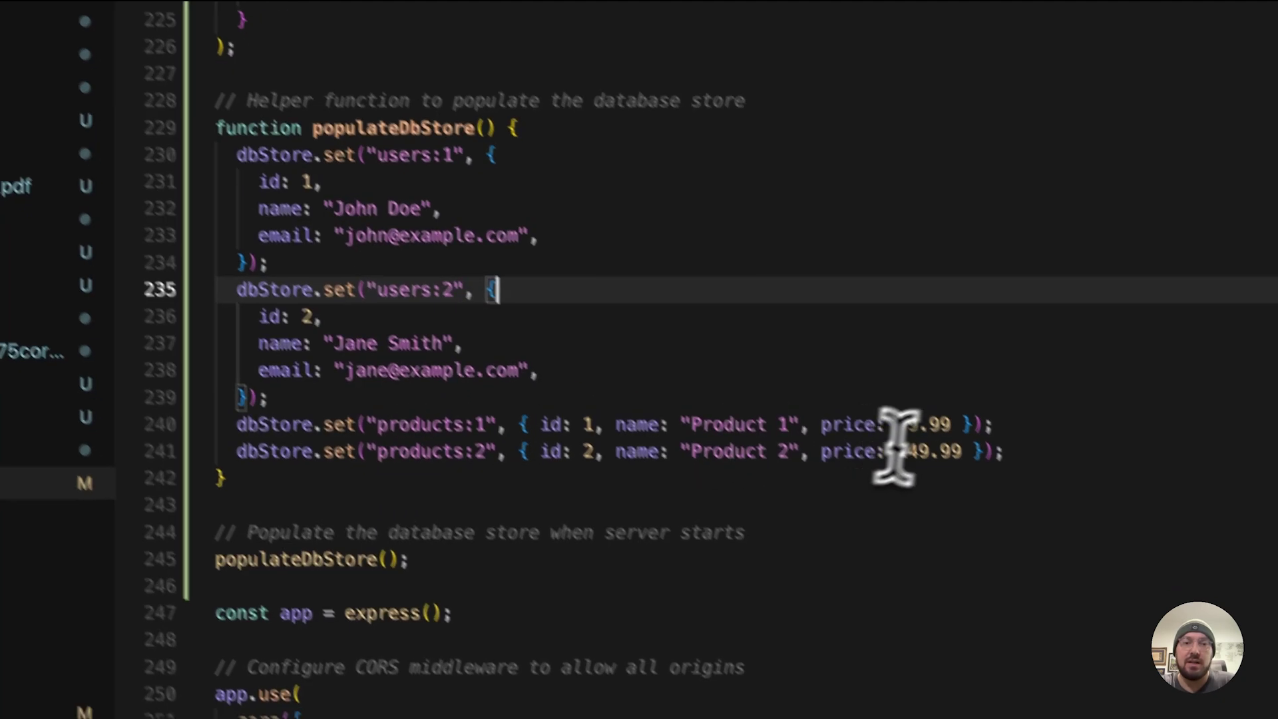
drag(1029, 466, 270, 438)
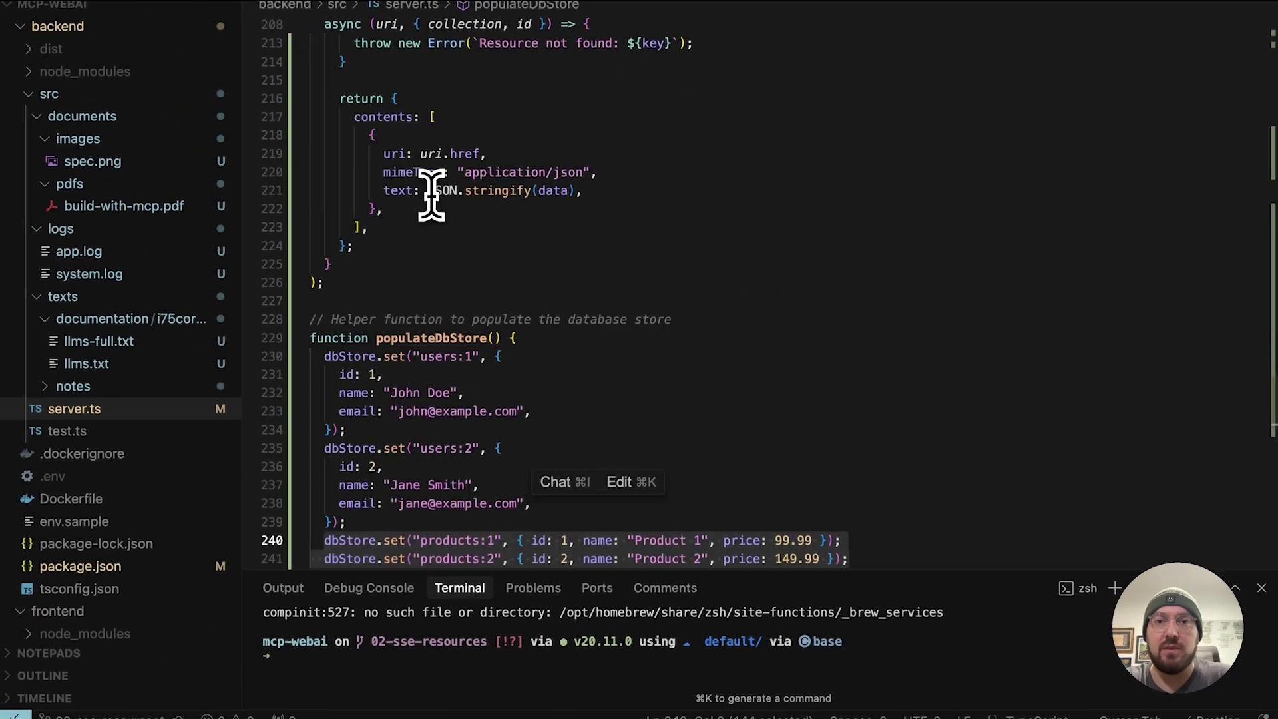
scroll(432, 195, up, 3)
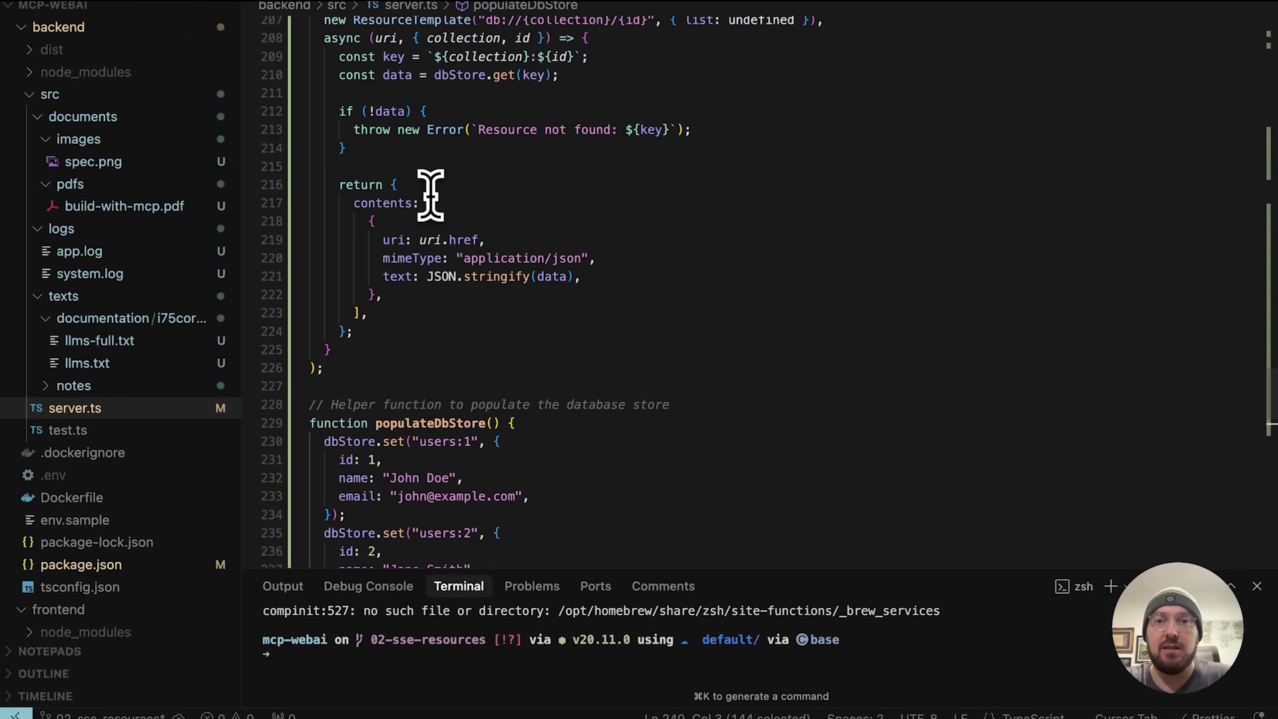
scroll(440, 180, up, 1)
scroll(462, 149, up, 2)
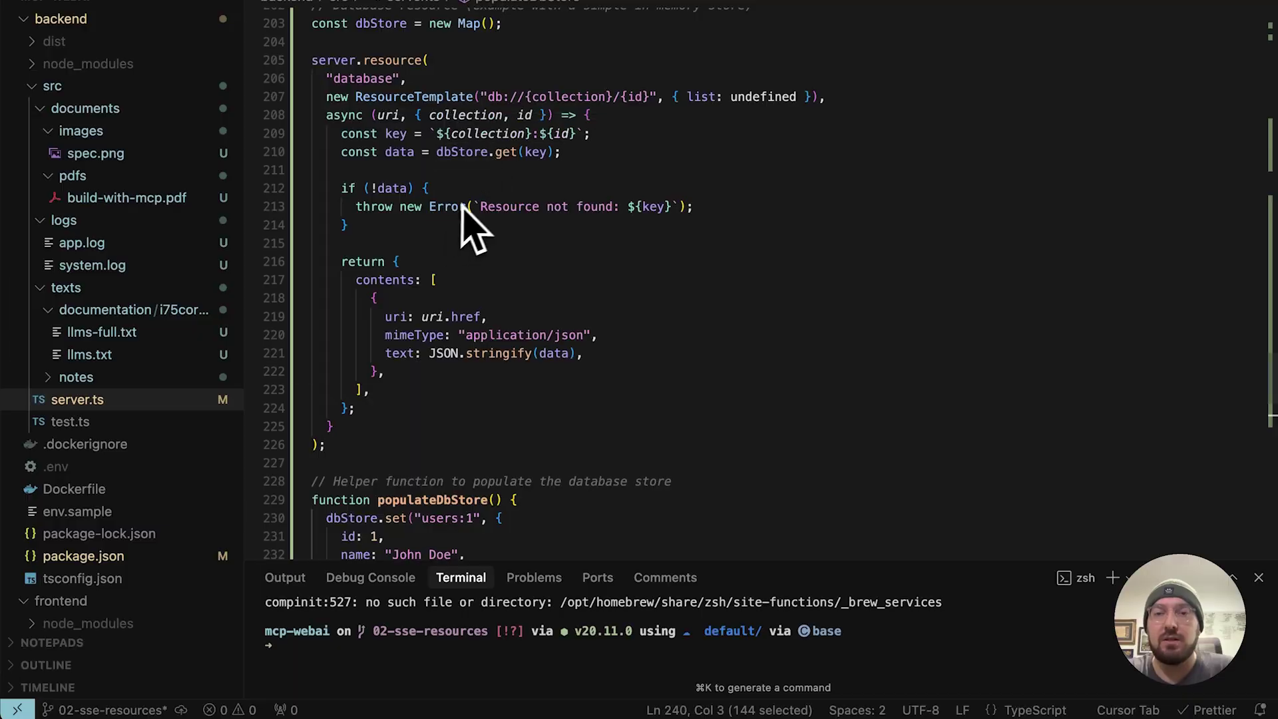
Stop the MCP server in iTerm and restart the development server
key(super+Tab)
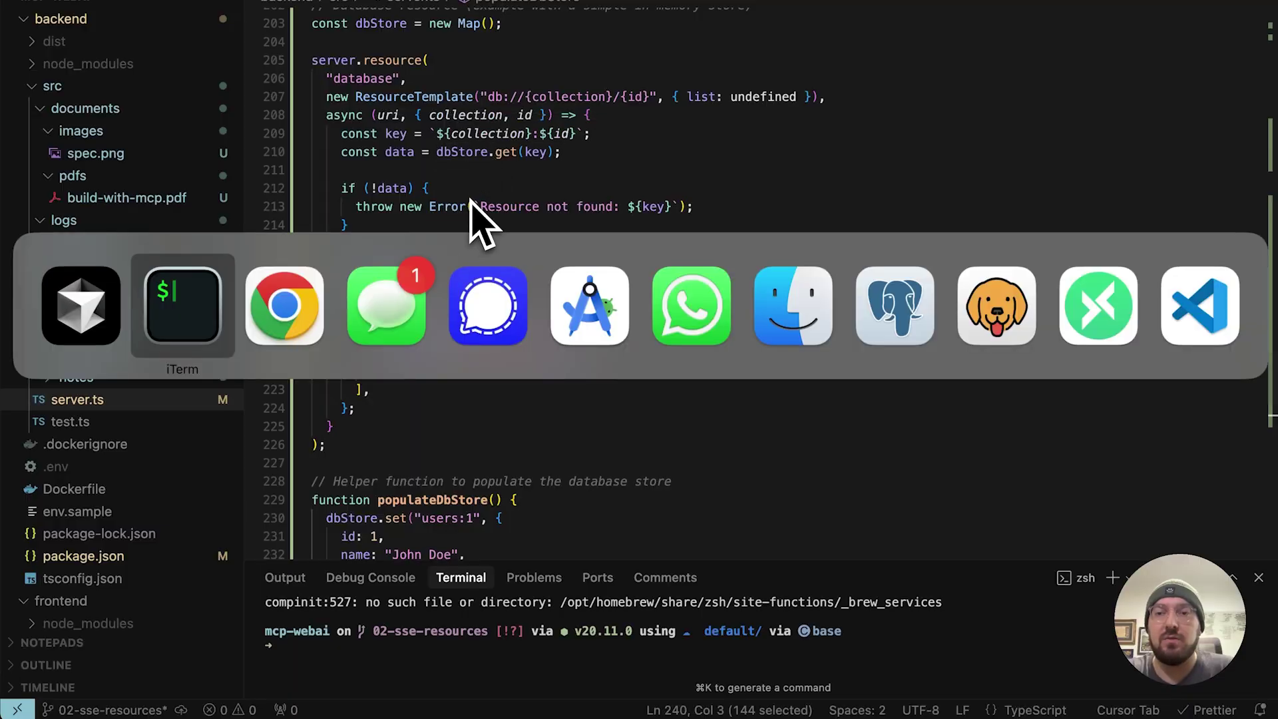
key(super+Tab)
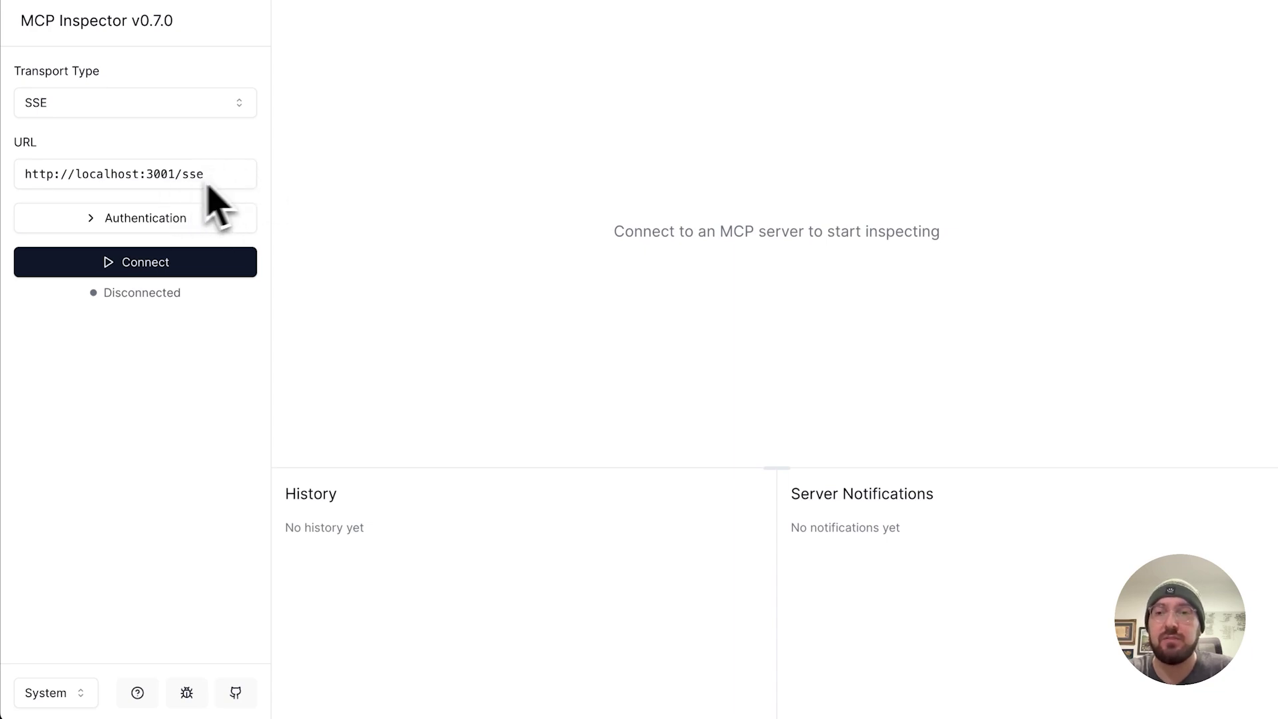
key(ctrl+grave)
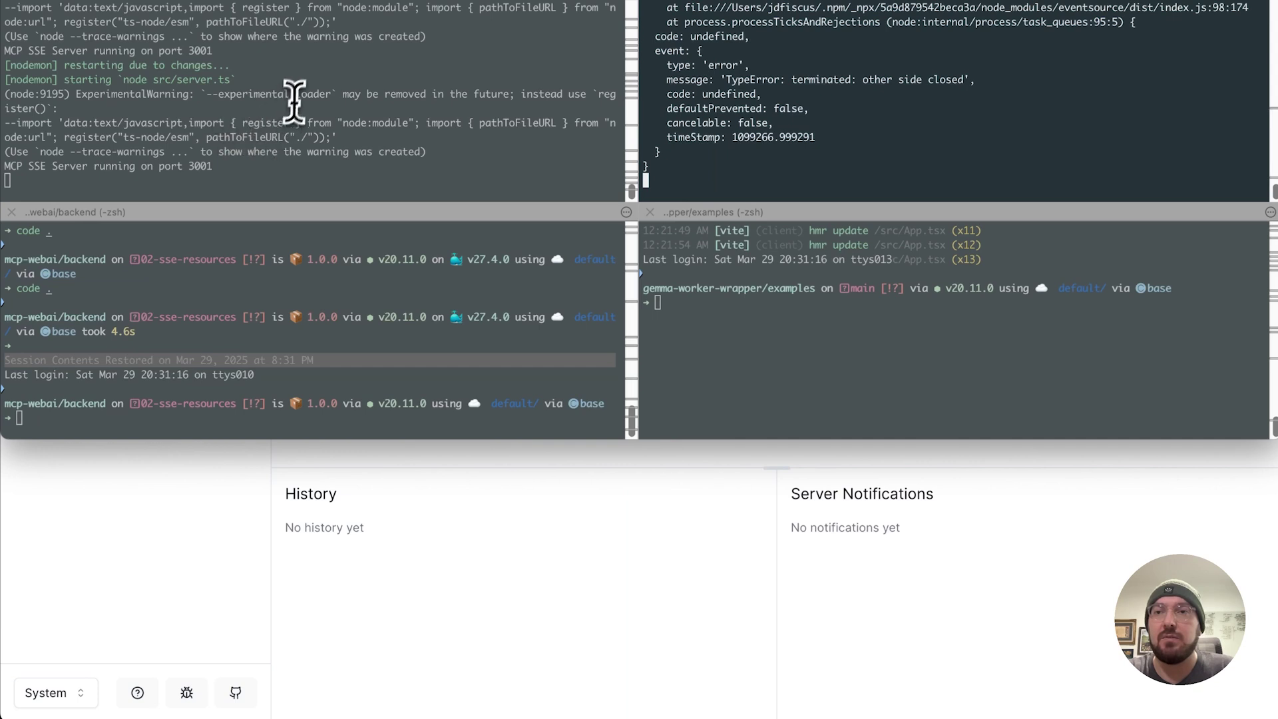
click(290, 105)
scroll(256, 134, up, 1)
scroll(250, 150, down, 1)
key(ctrl+c)
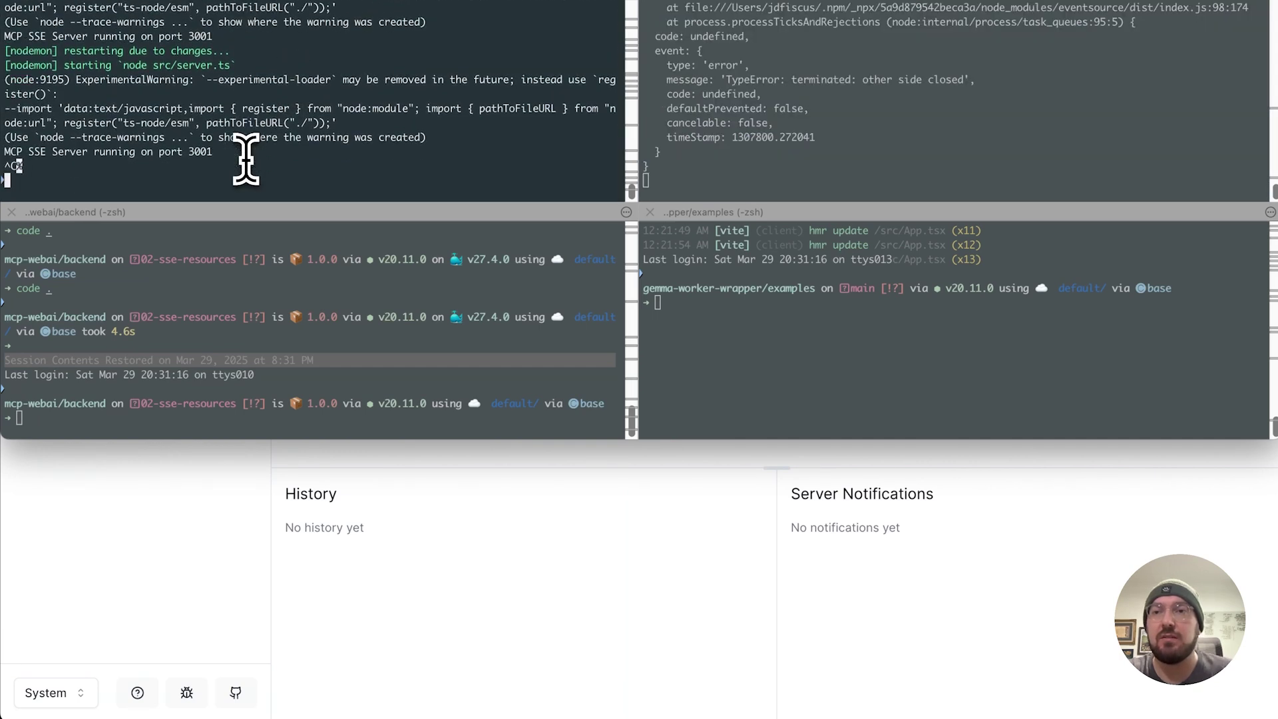
key(Up)
key(Return)
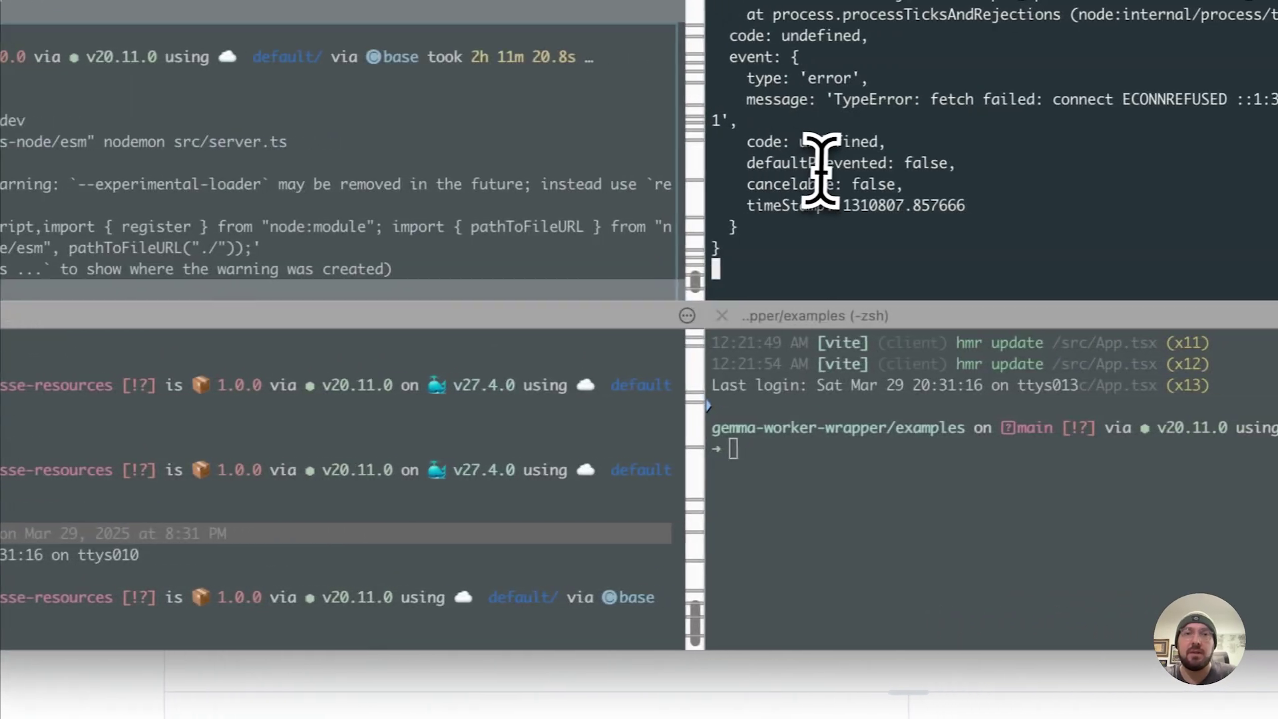
Stop the errored process in the top-right pane and launch the MCP Inspector
click(819, 159)
key(ctrl+c)
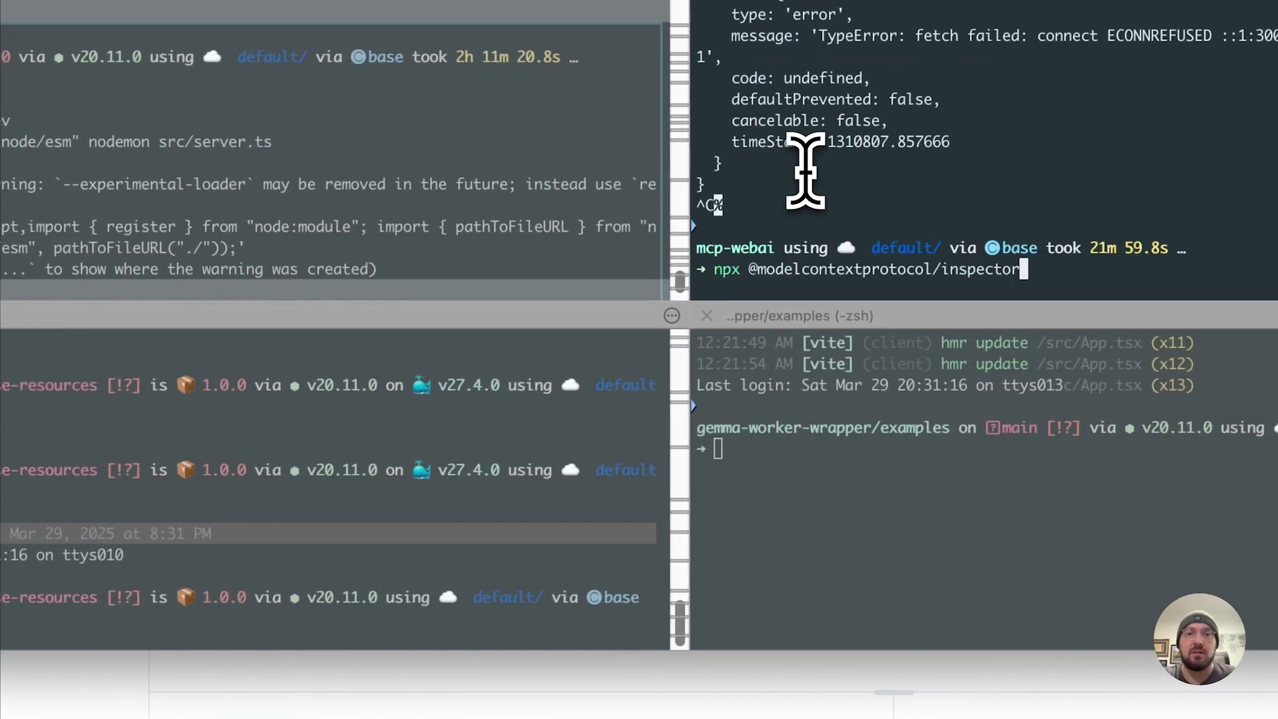
key(Return)
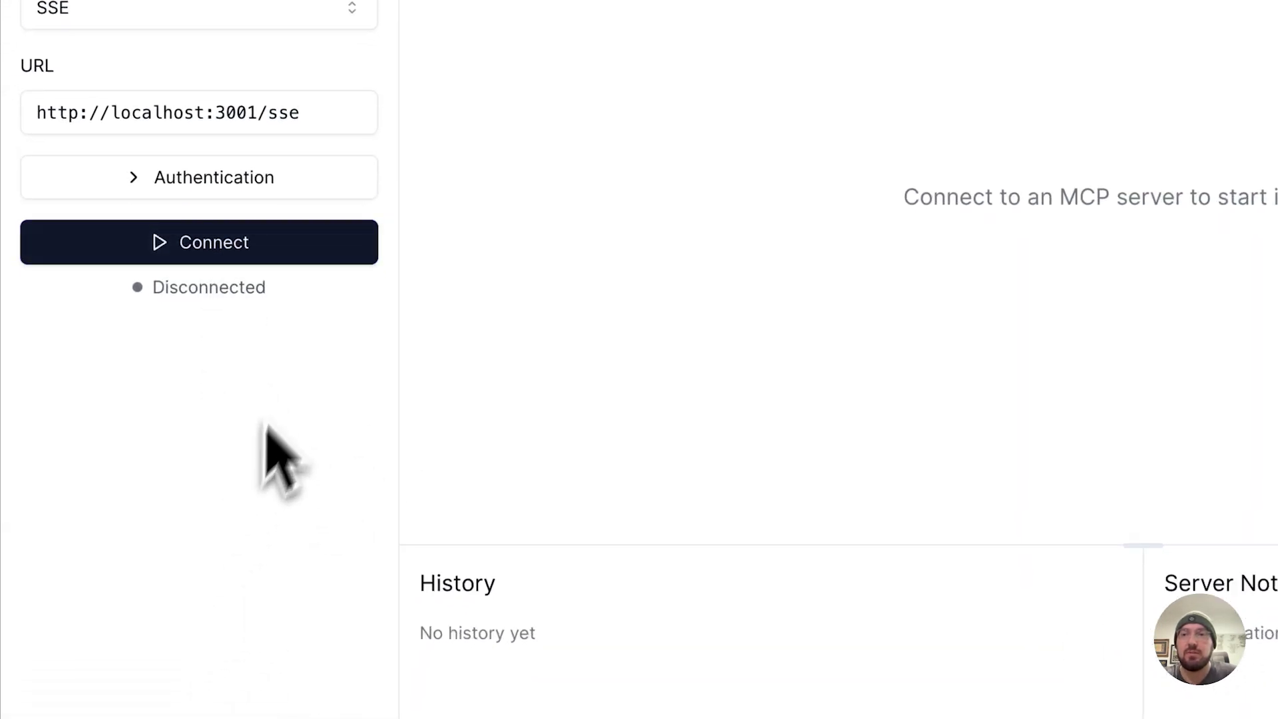
double_click(146, 112)
click(200, 111)
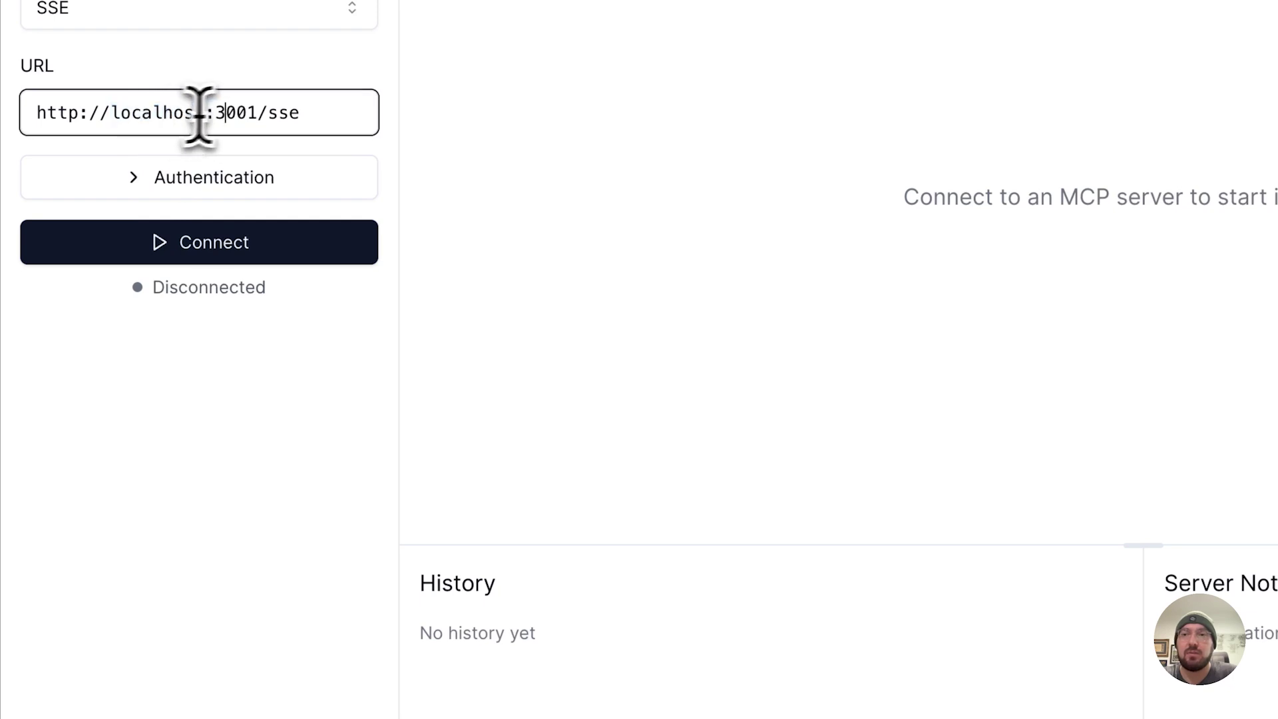
drag(258, 112, 111, 112)
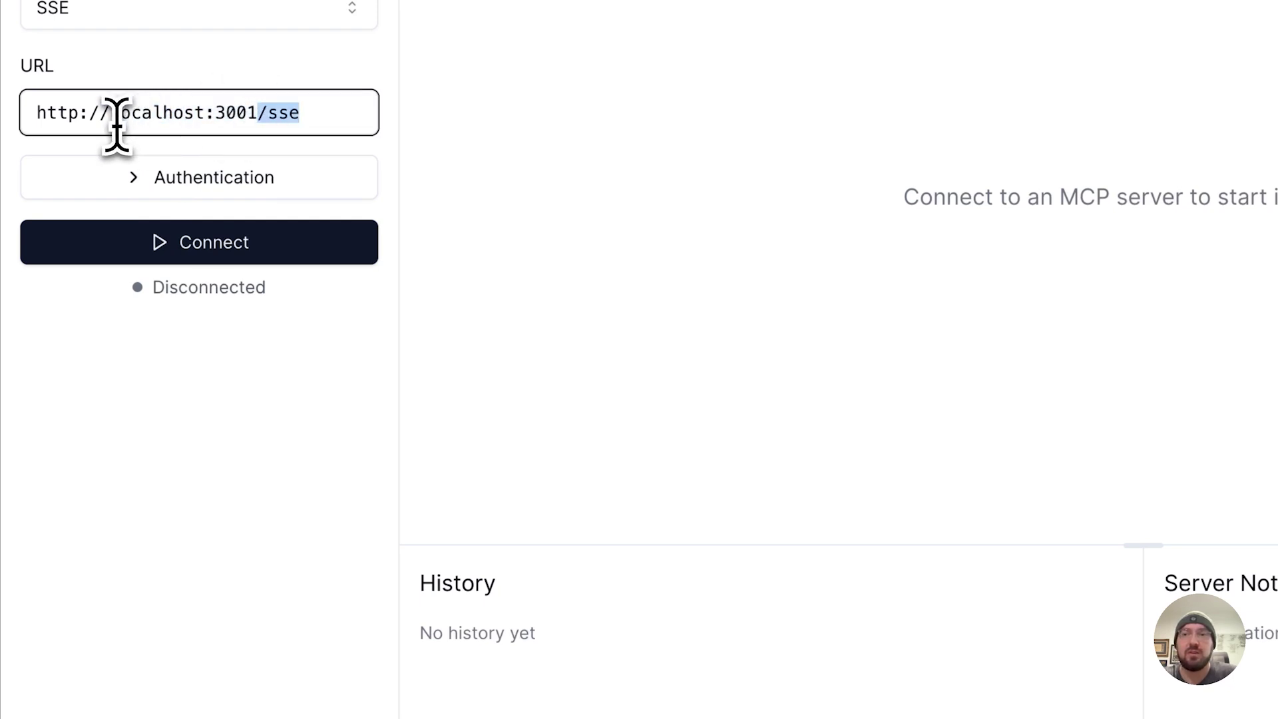
click(114, 449)
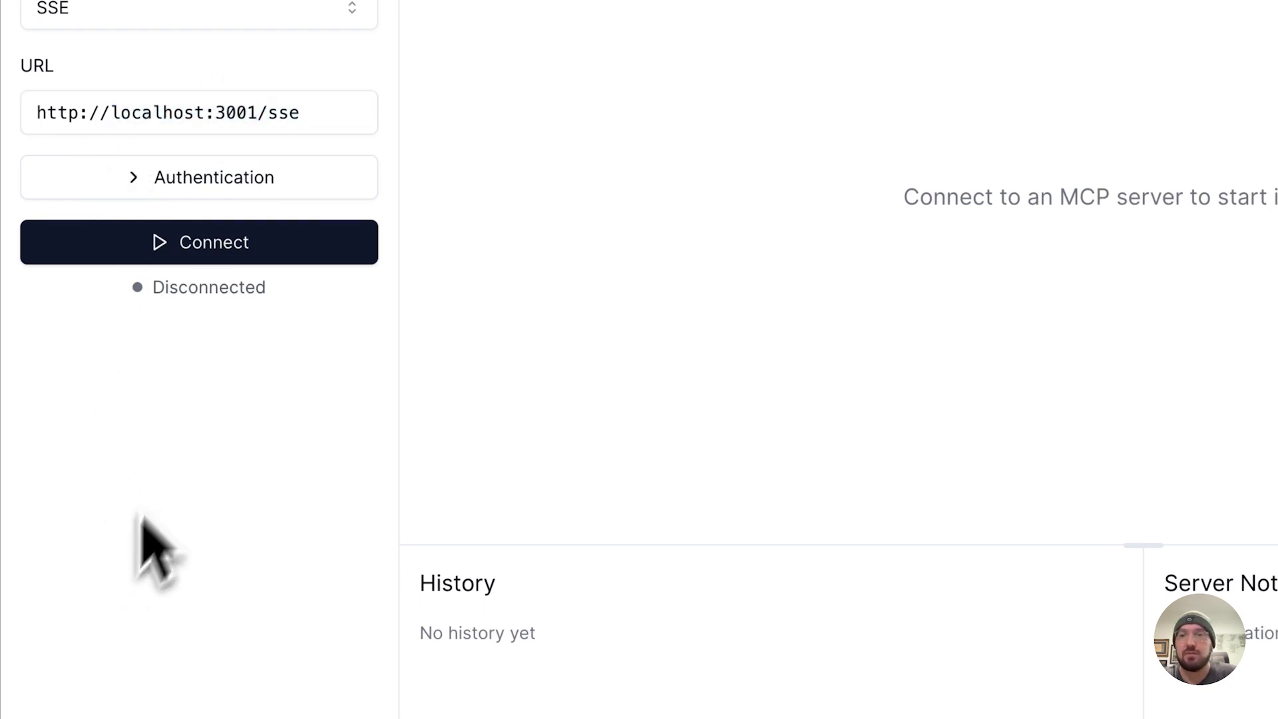
click(241, 250)
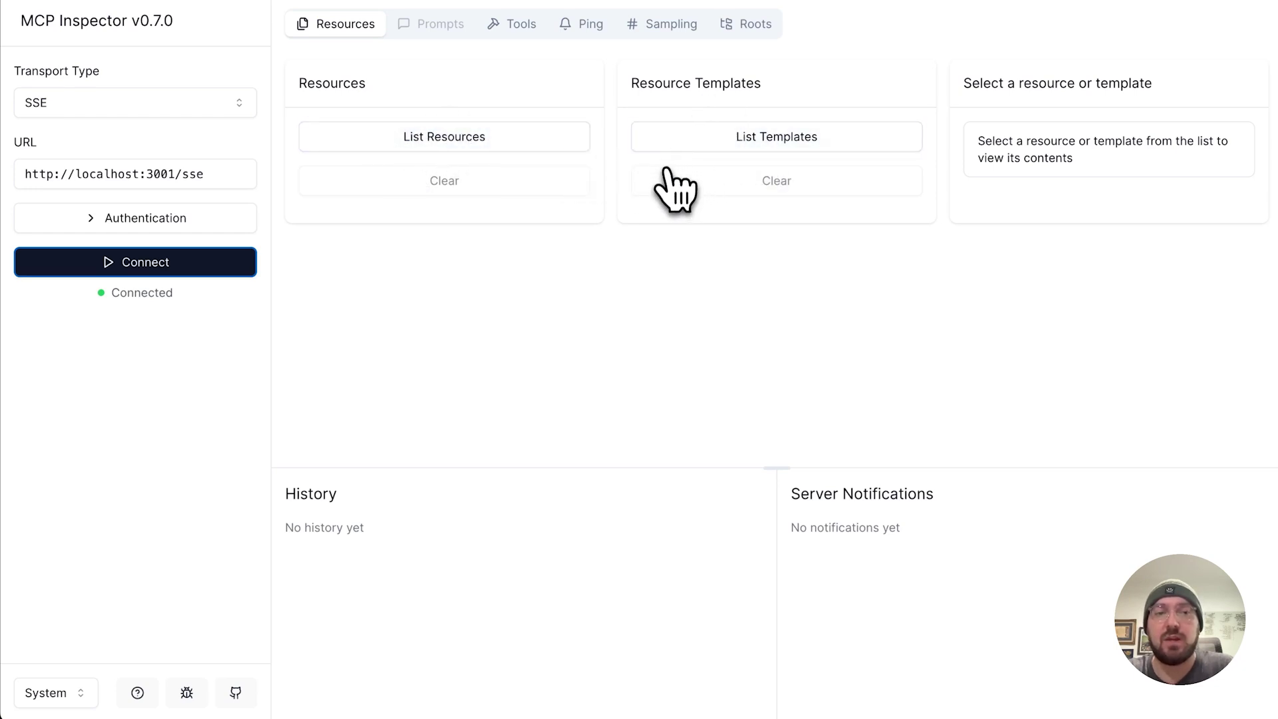
List the resources, read config's contents, and list the five resource templates
click(561, 125)
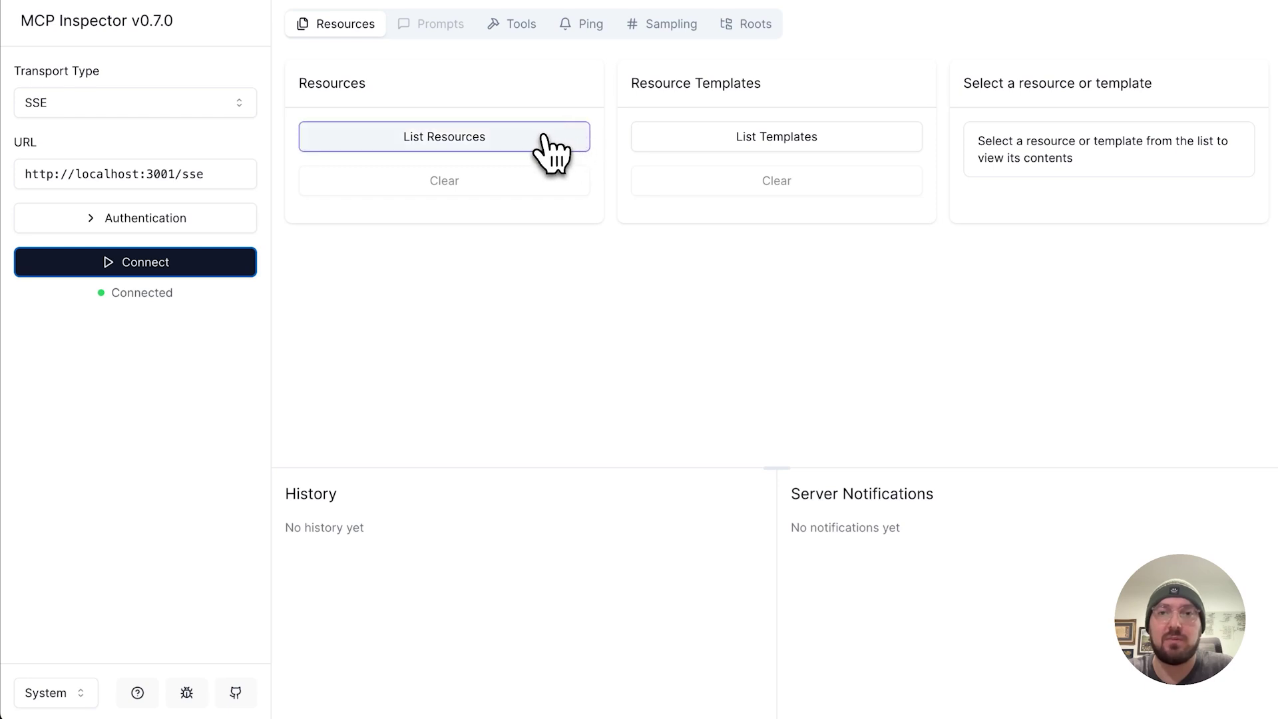
click(491, 239)
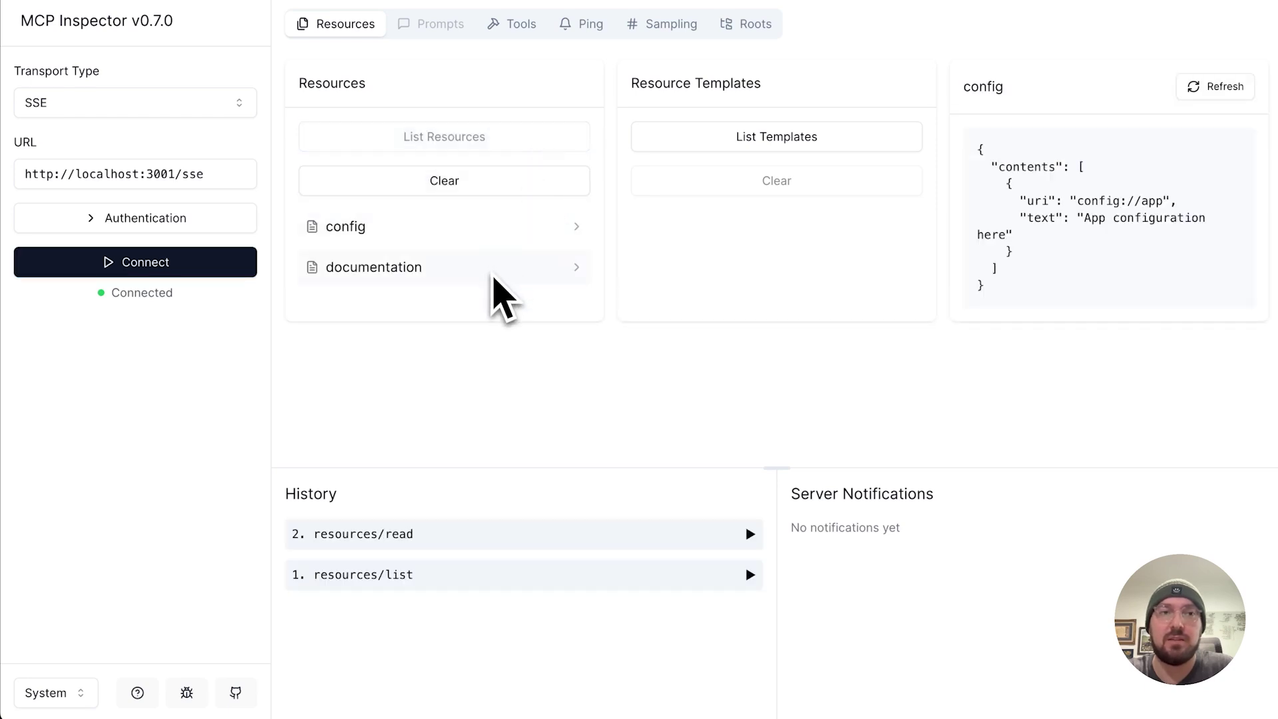
click(759, 146)
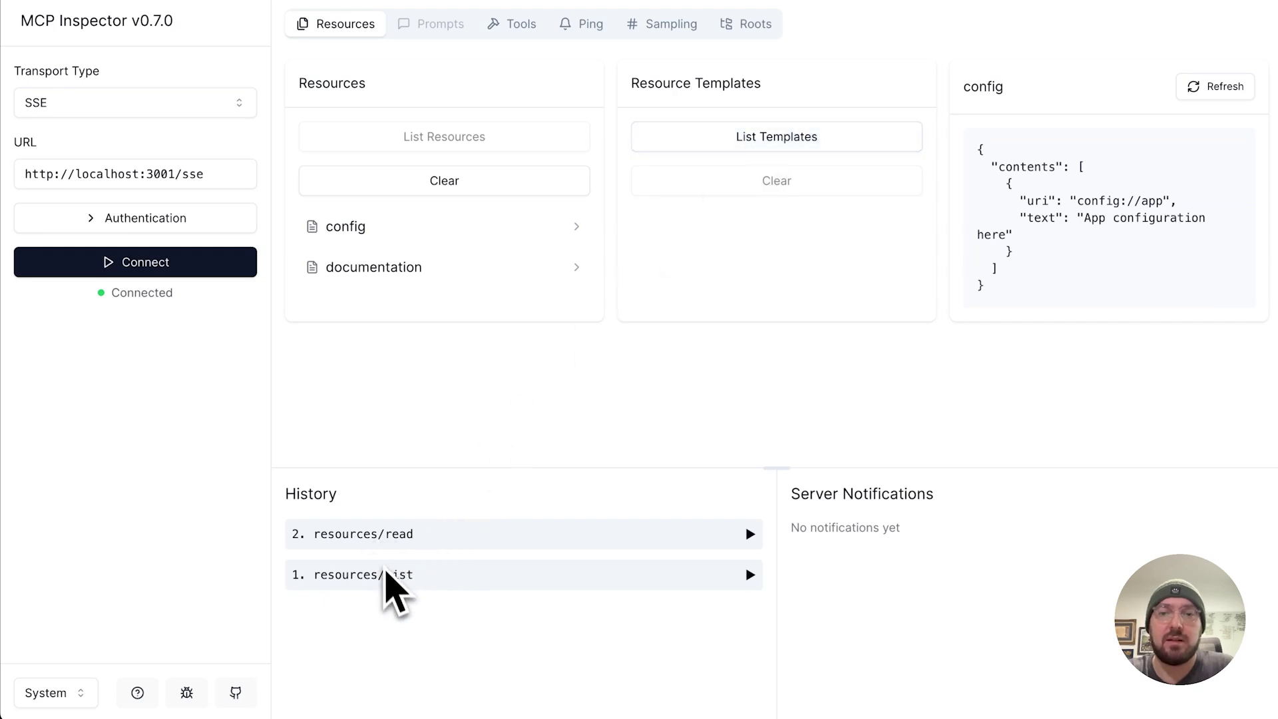
click(853, 145)
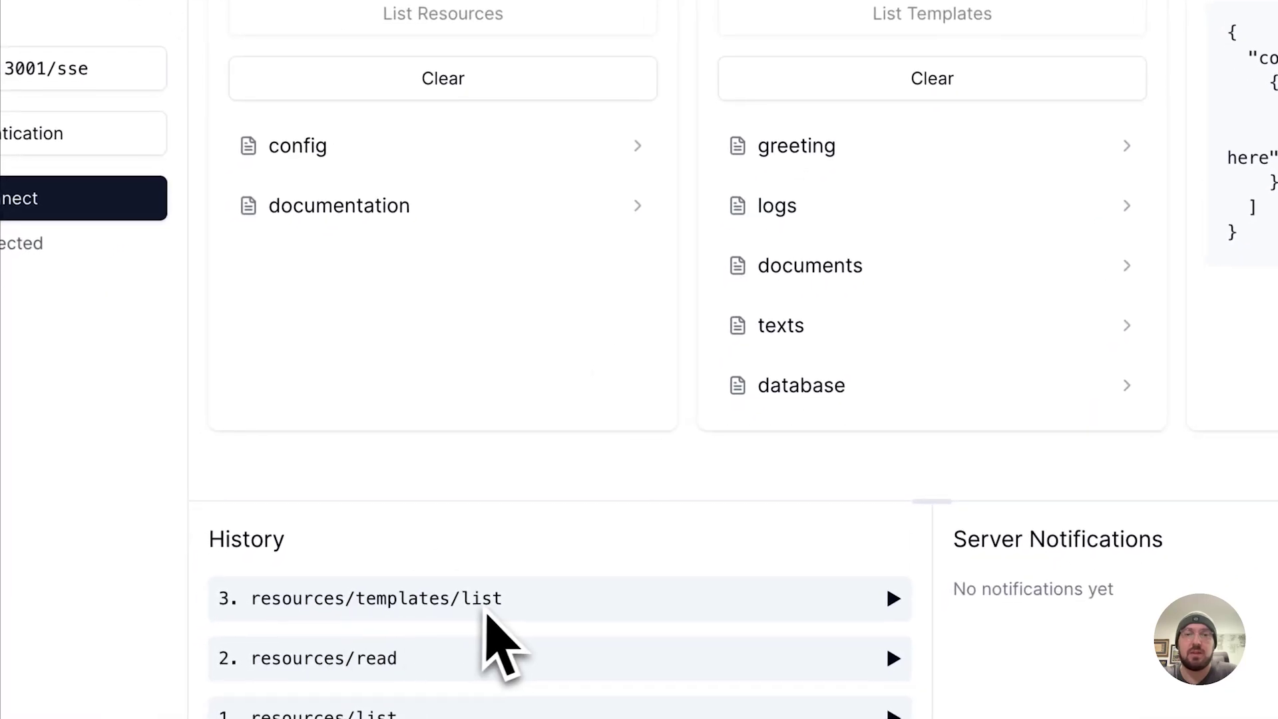
Read the greeting template with the name JD
click(745, 210)
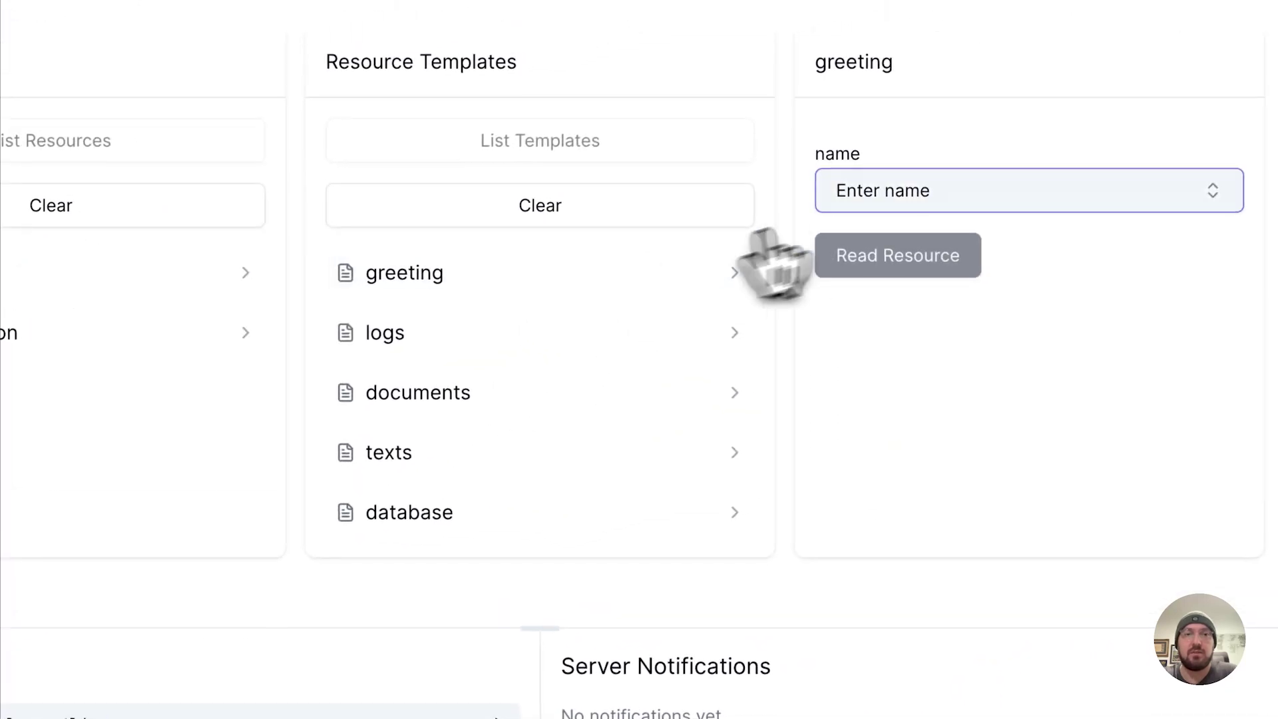
click(880, 195)
text(JD)
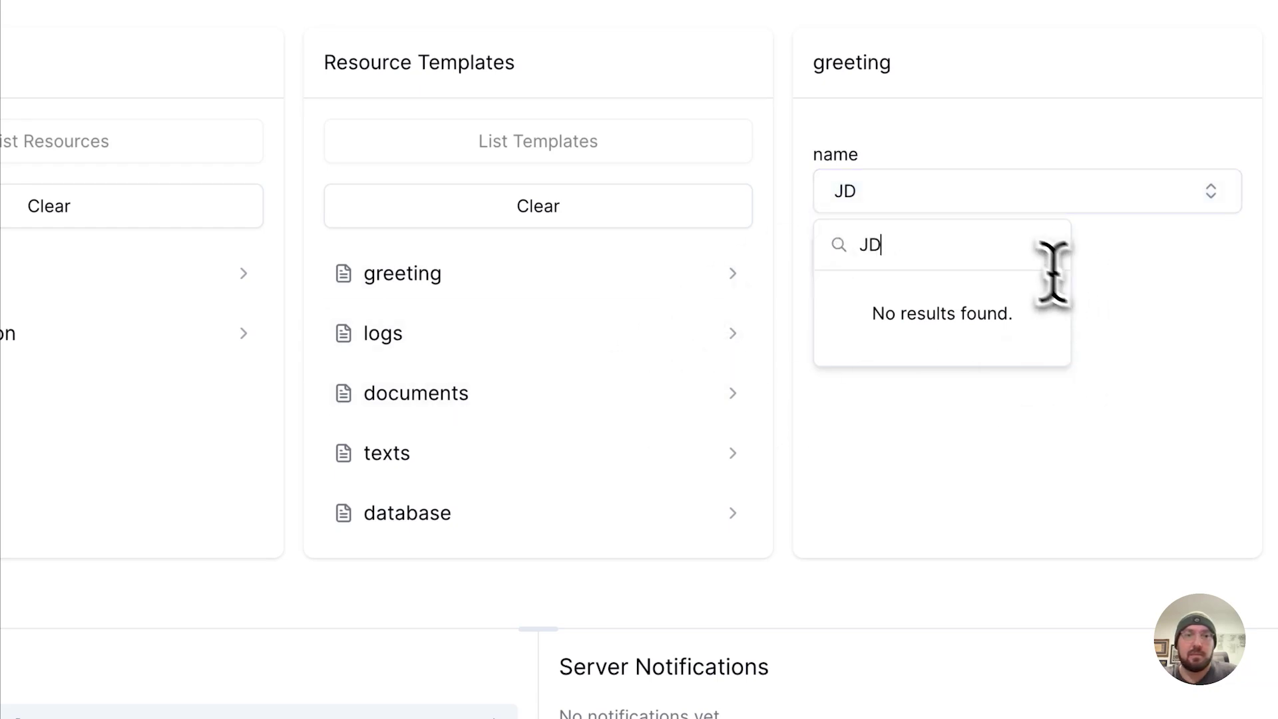
click(1129, 330)
click(899, 264)
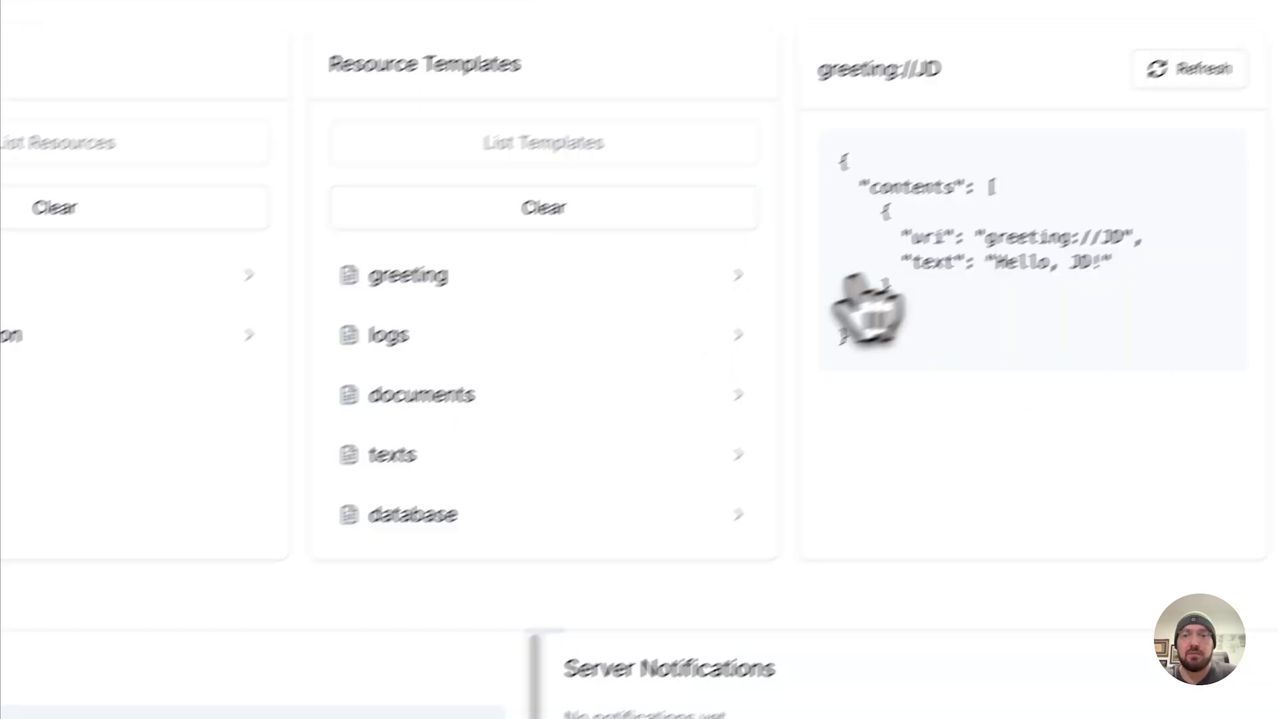
Inspect the logged resources/read request showing JD in its URI
drag(320, 568, 173, 567)
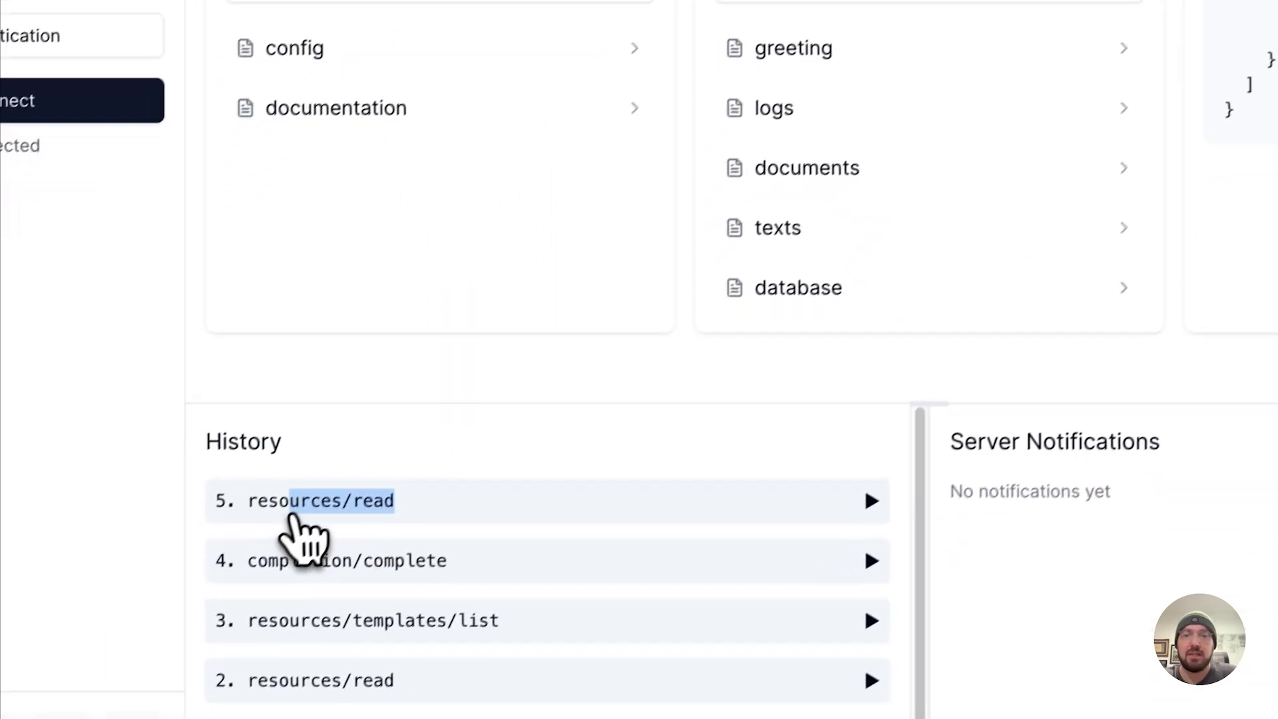
click(272, 494)
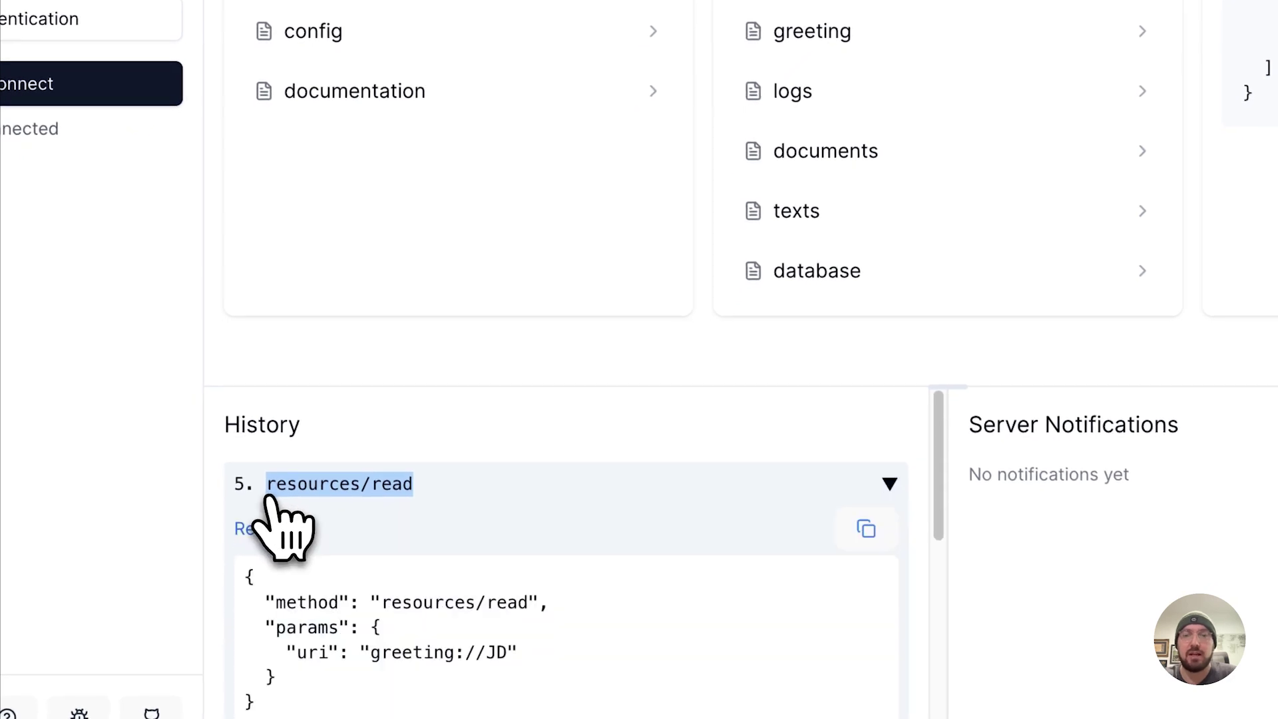
click(308, 492)
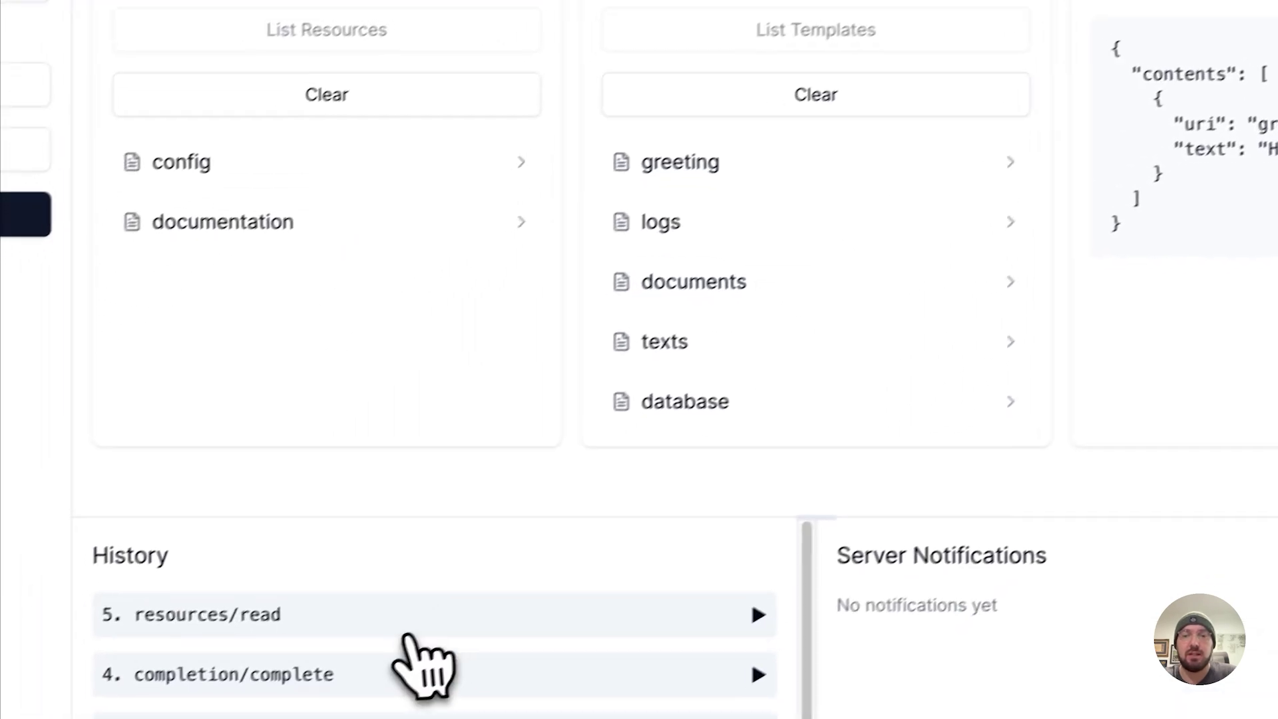
click(430, 597)
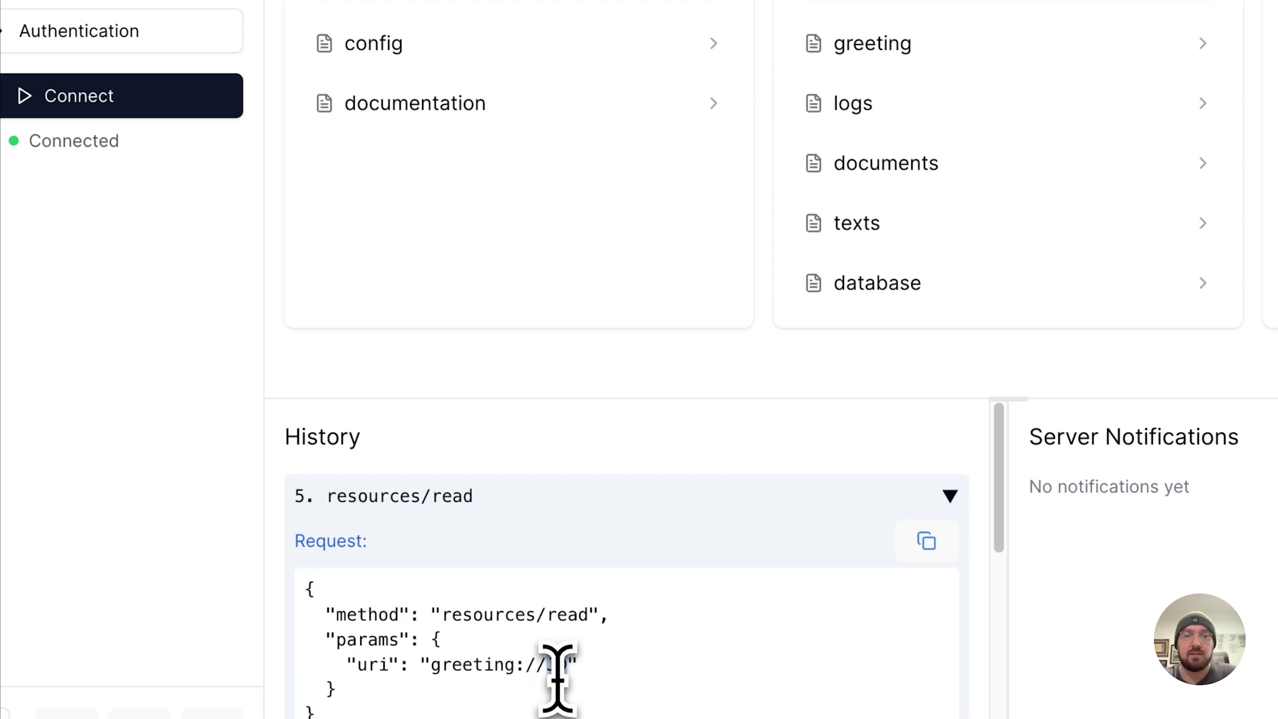
drag(561, 667, 608, 661)
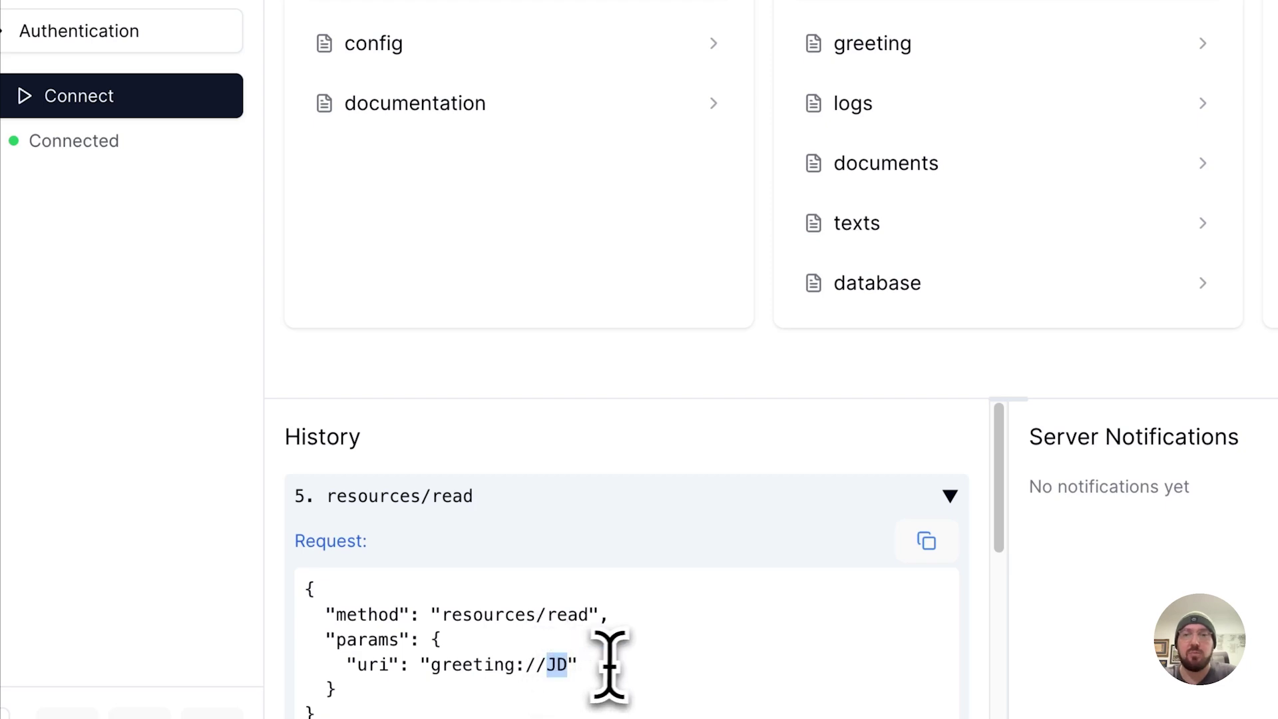
Check the {collection}/{id} placeholders in the code editor, then return to the Inspector
key(super+Tab)
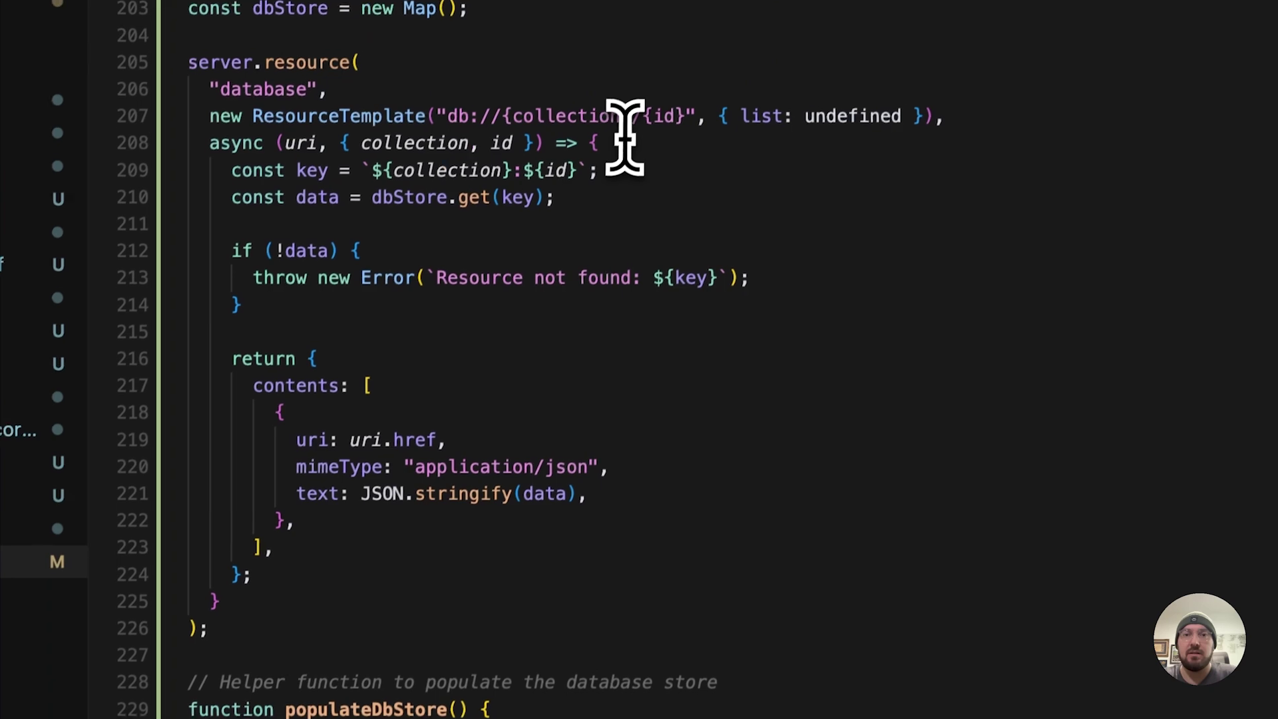
drag(545, 188, 423, 189)
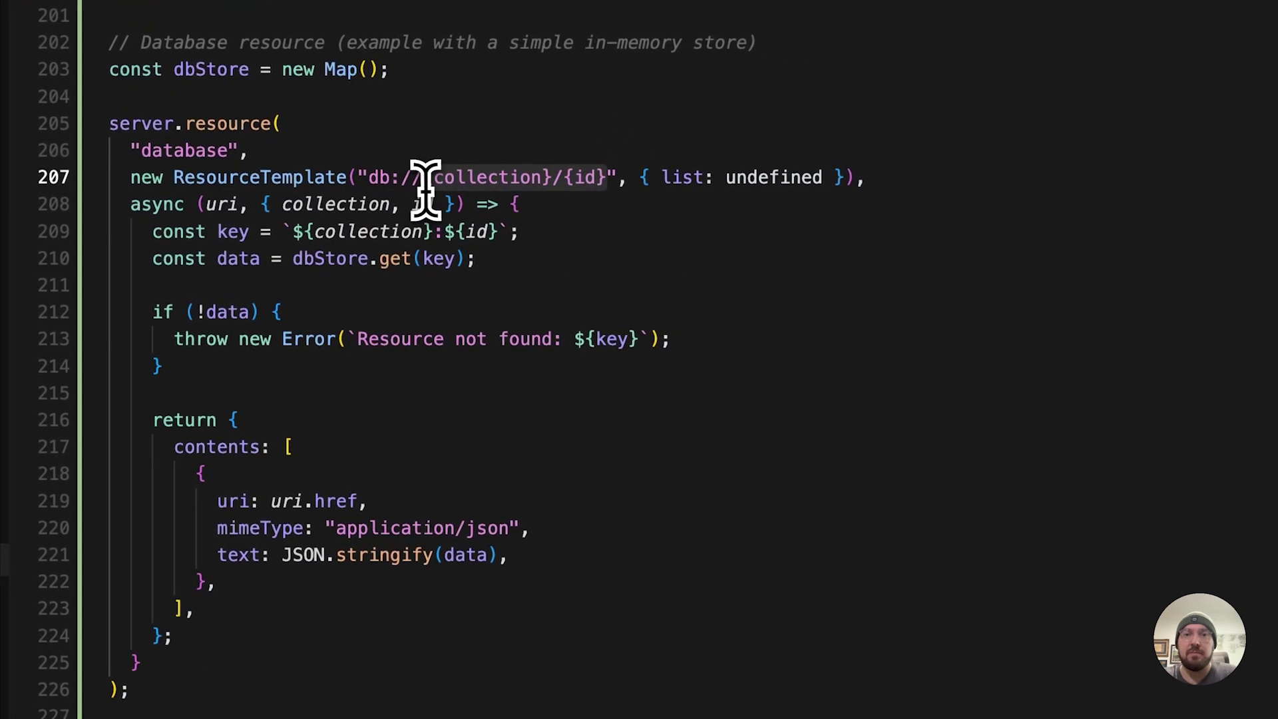
key(super+Tab)
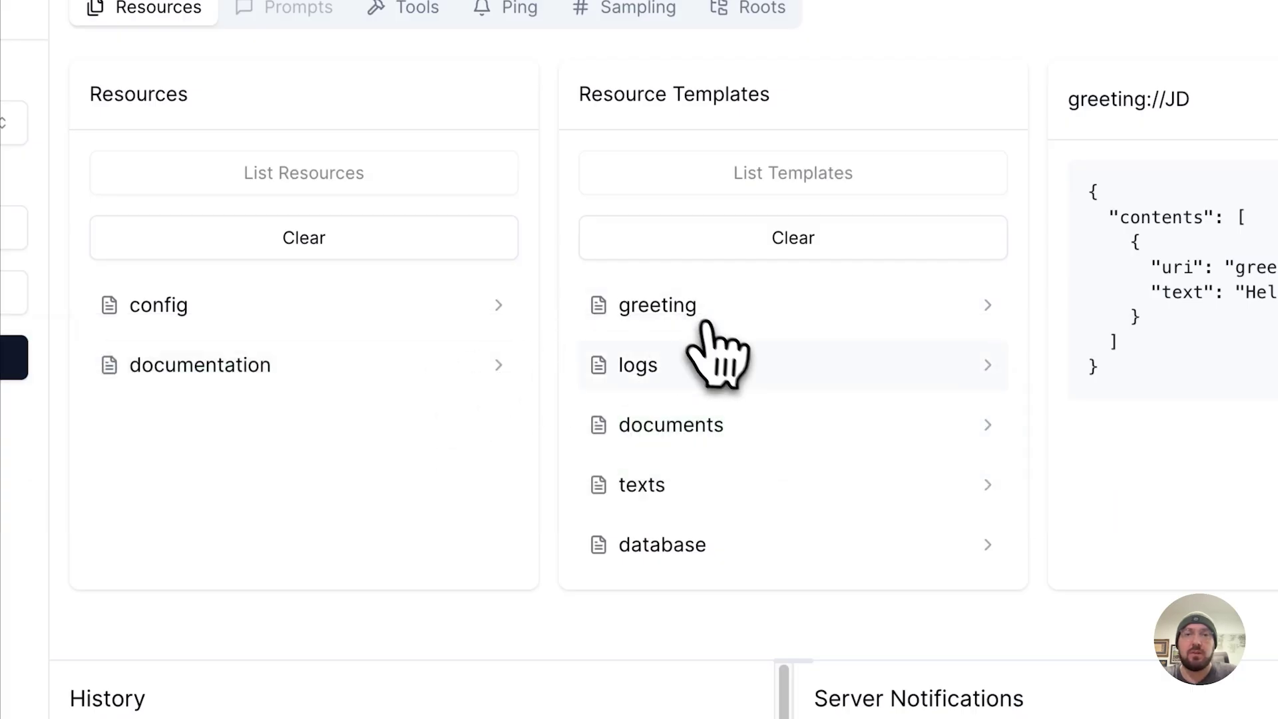
Read the logs template for app.log and check its database error and retry lines
click(716, 369)
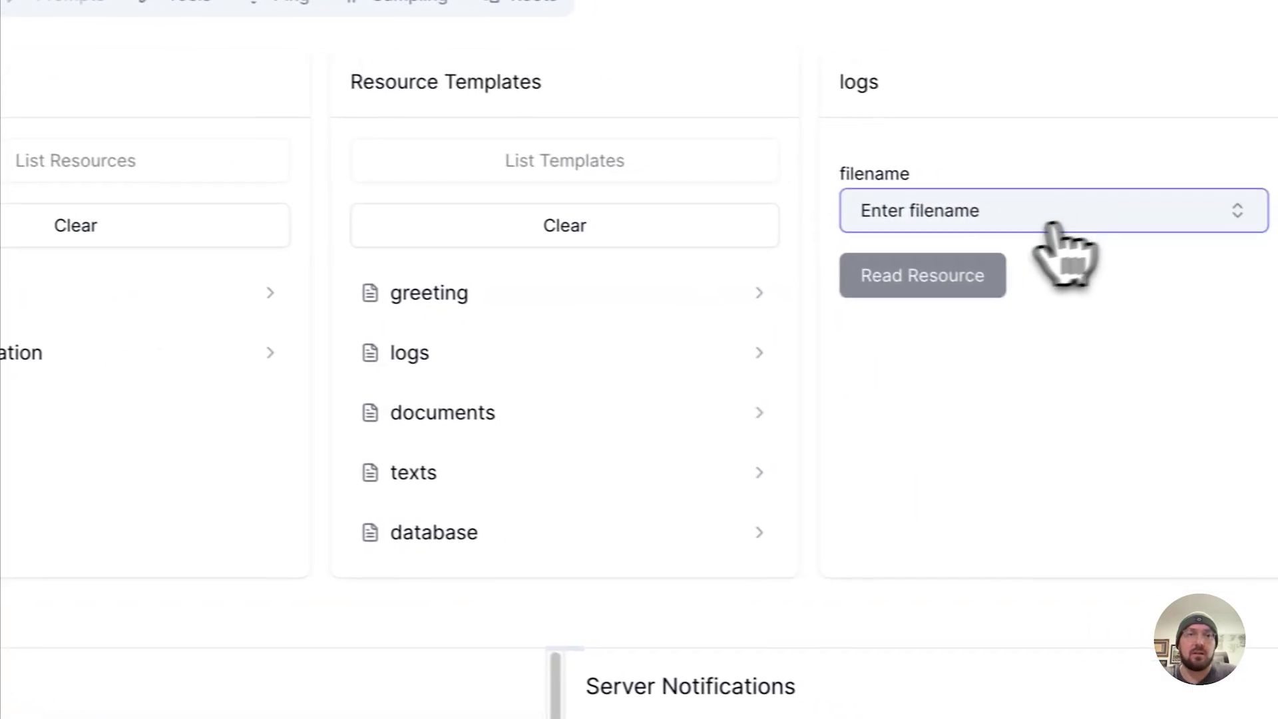
click(1055, 224)
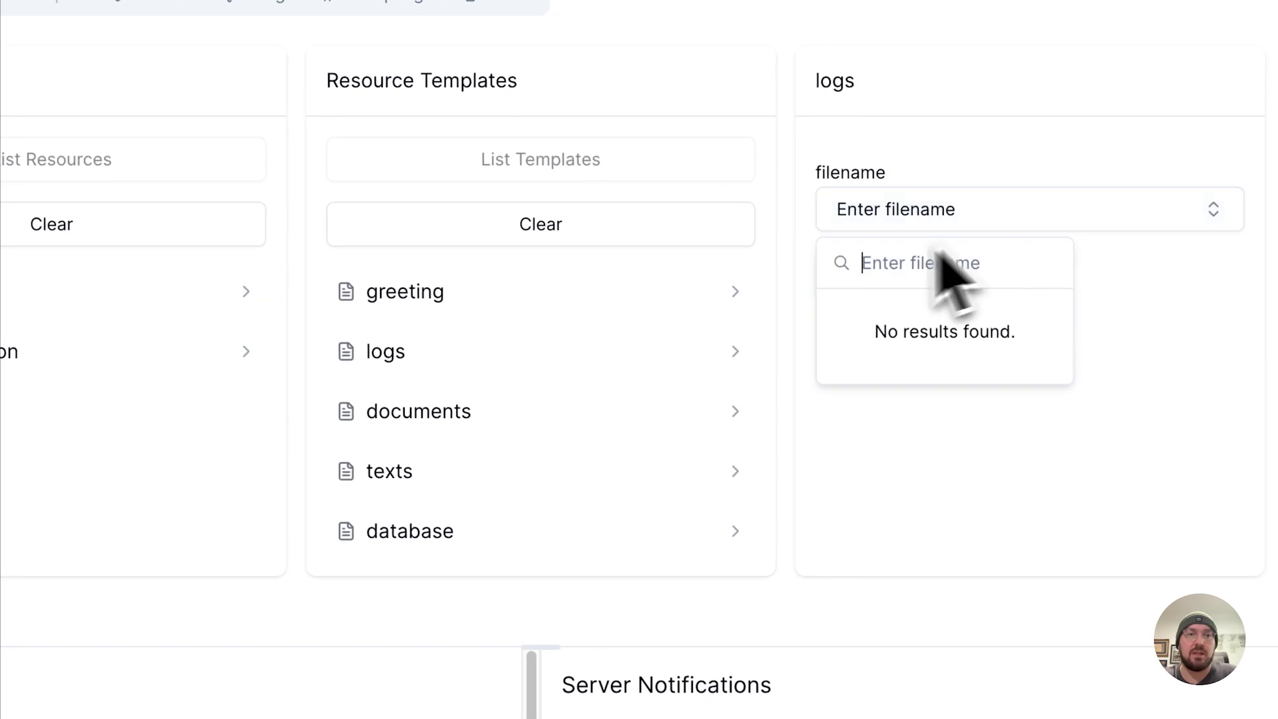
text(app.log)
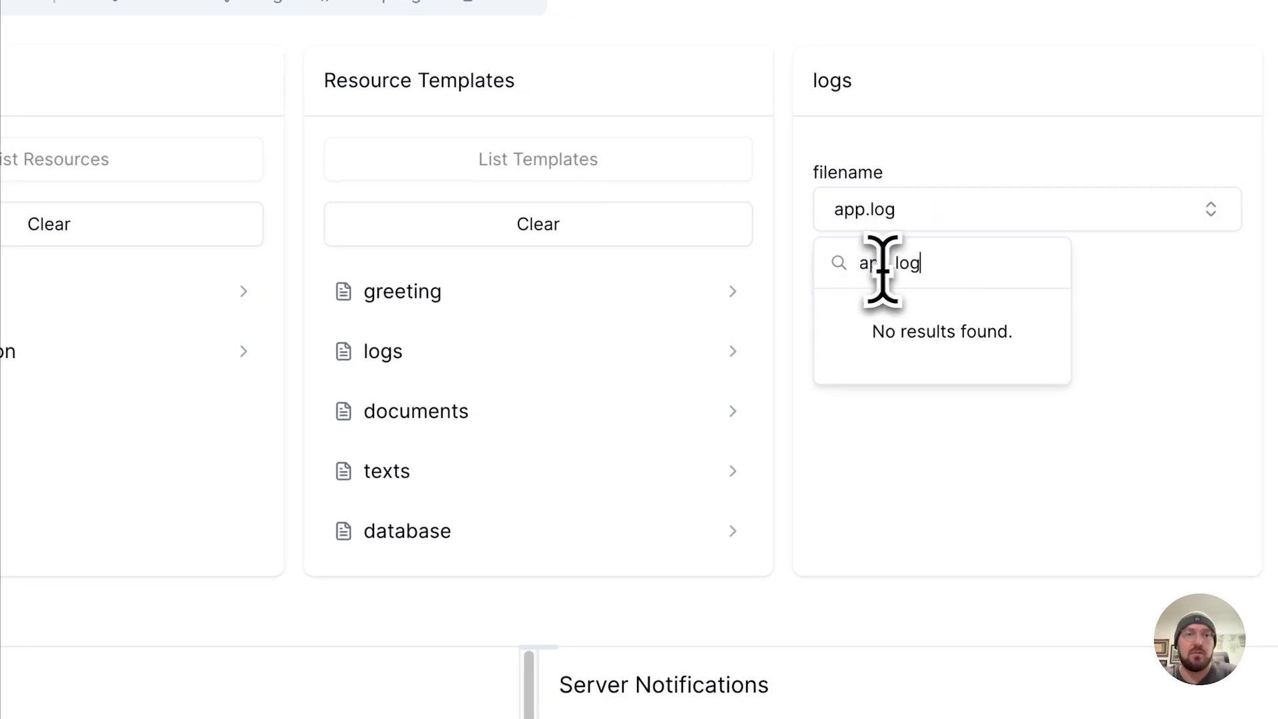
click(1193, 362)
click(947, 292)
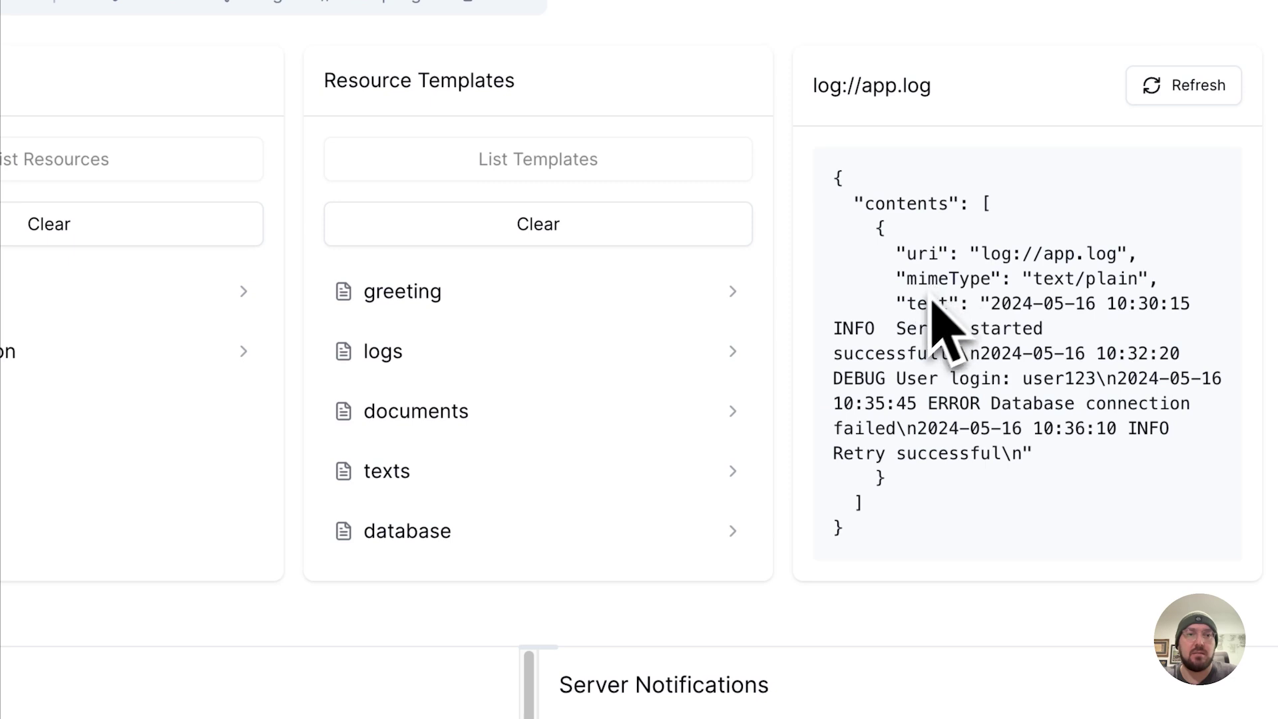
drag(1023, 461, 937, 324)
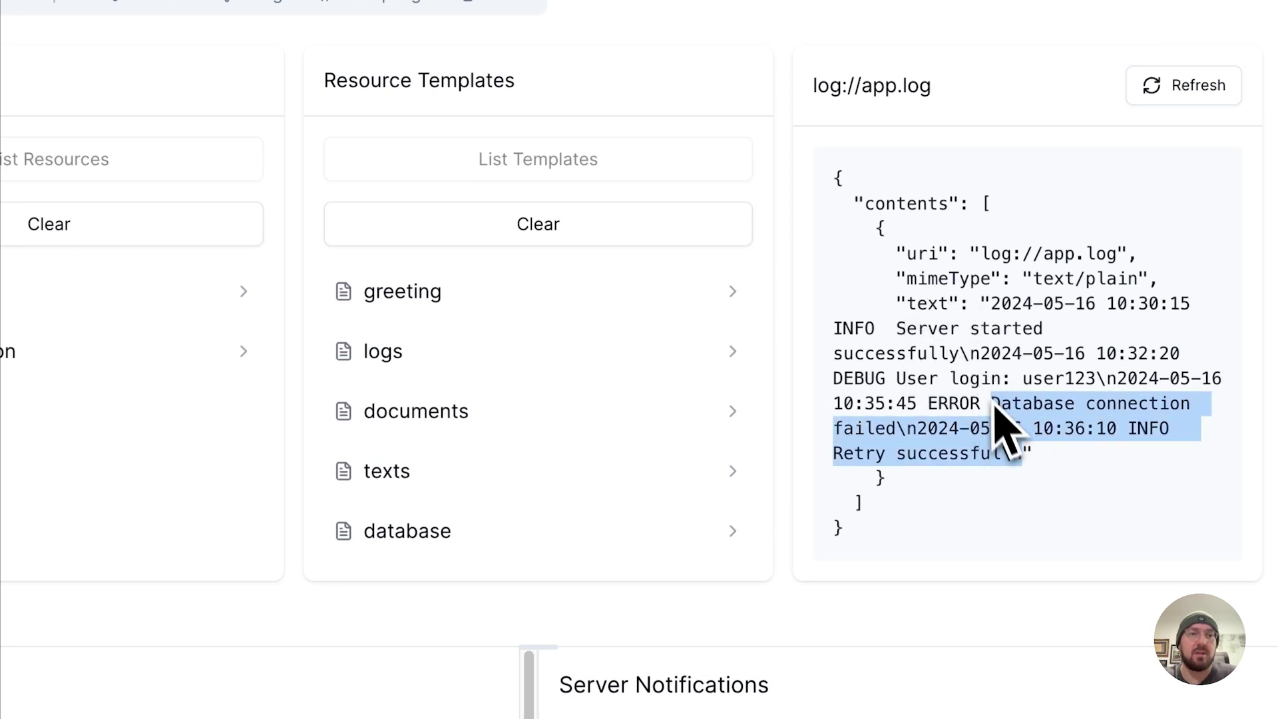
click(937, 324)
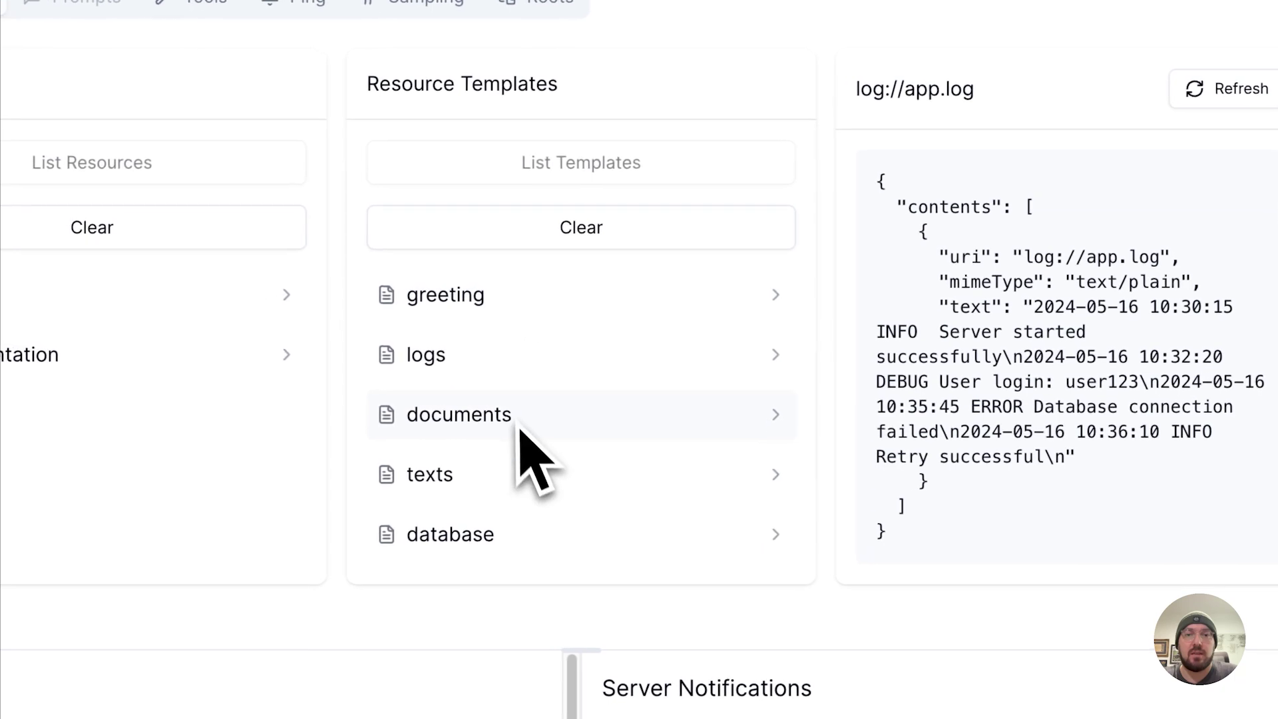
Read the documents template with type images and filename spec.png, then inspect the base64 blob
click(575, 421)
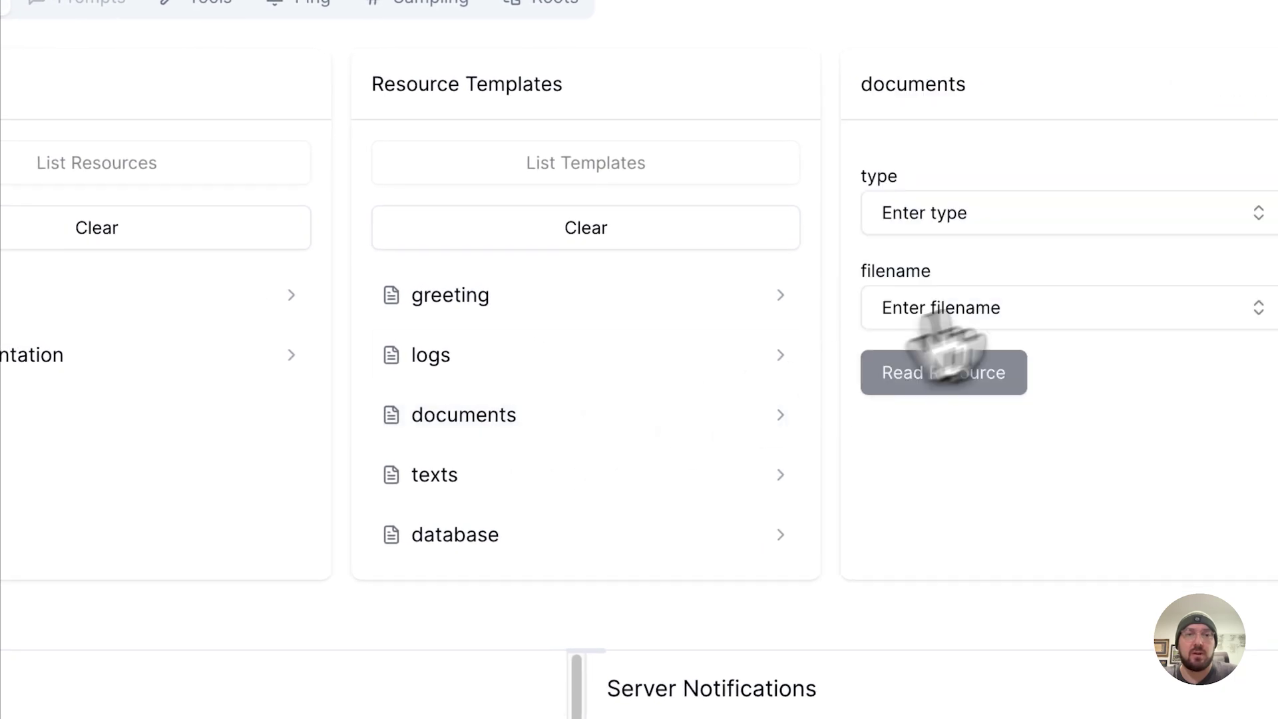
click(1009, 225)
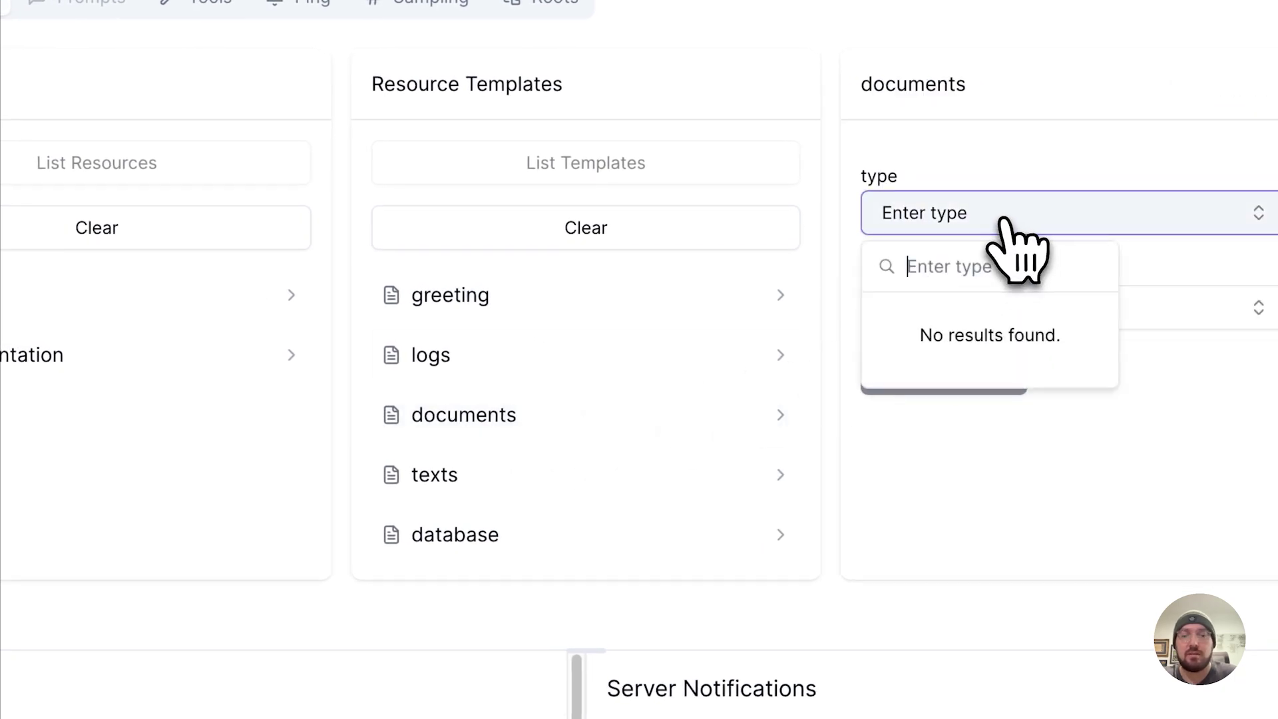
text(images)
click(1012, 177)
click(990, 308)
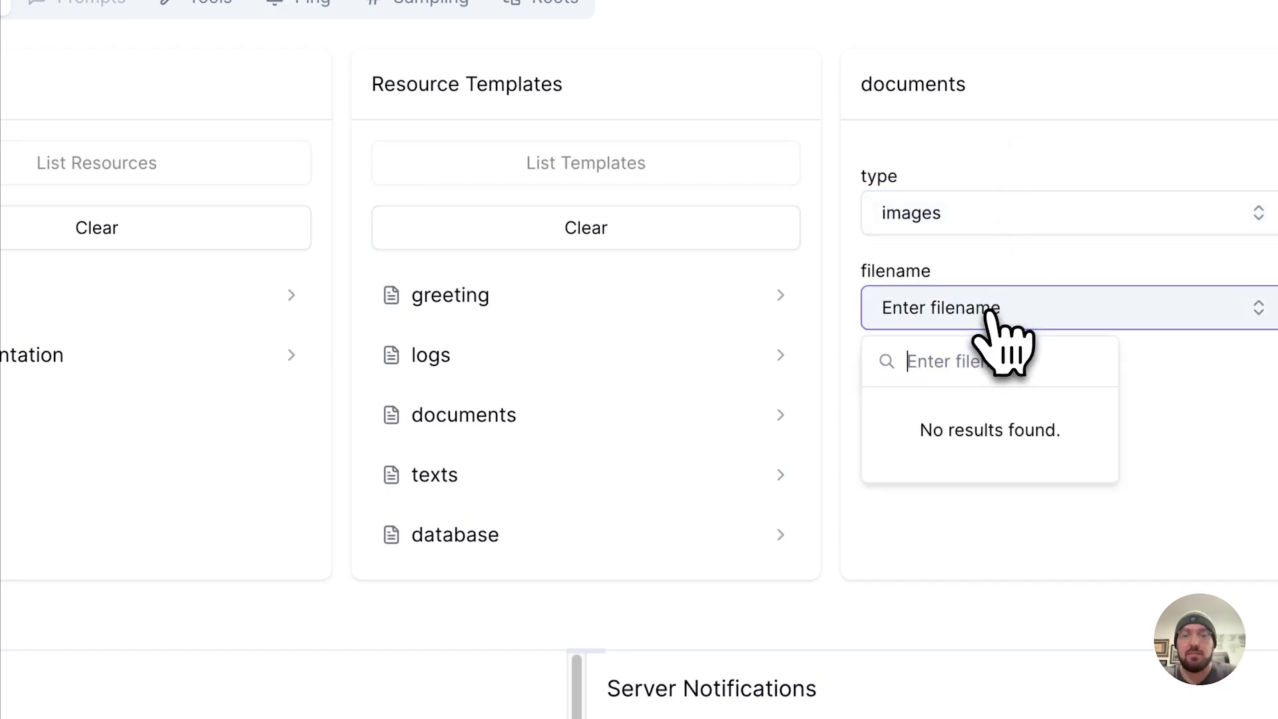
text(build)
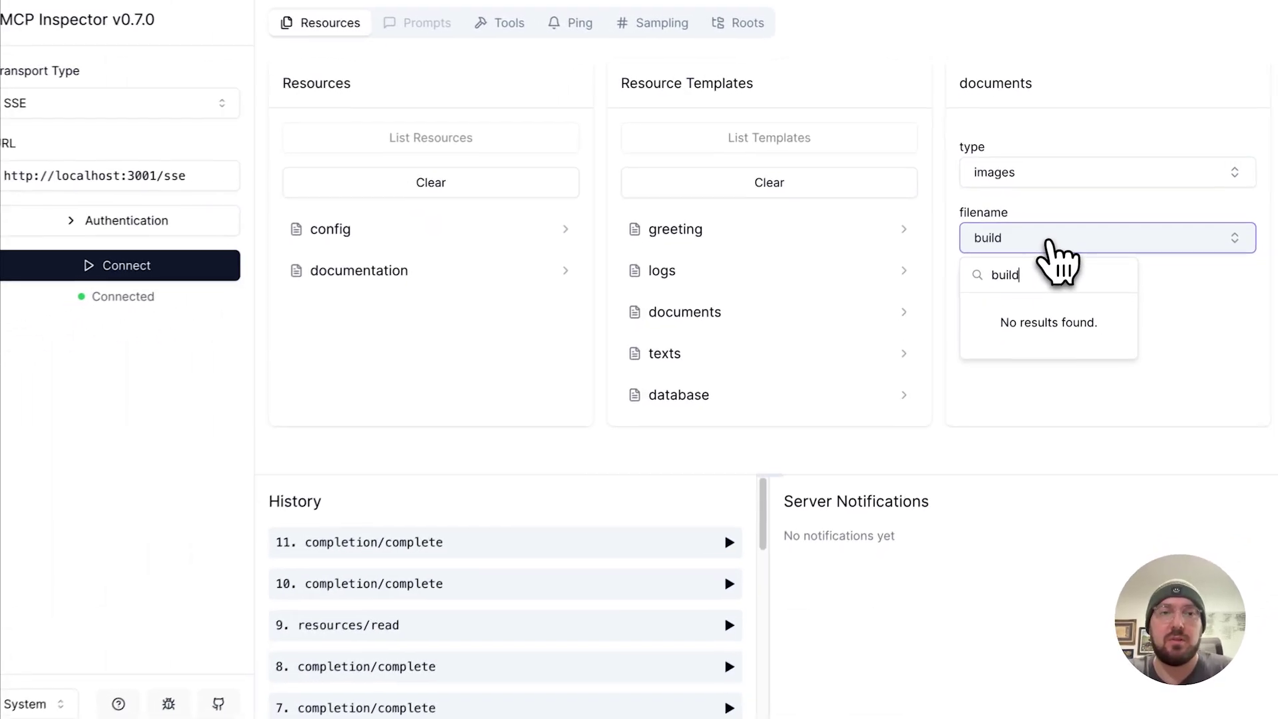
text(-)
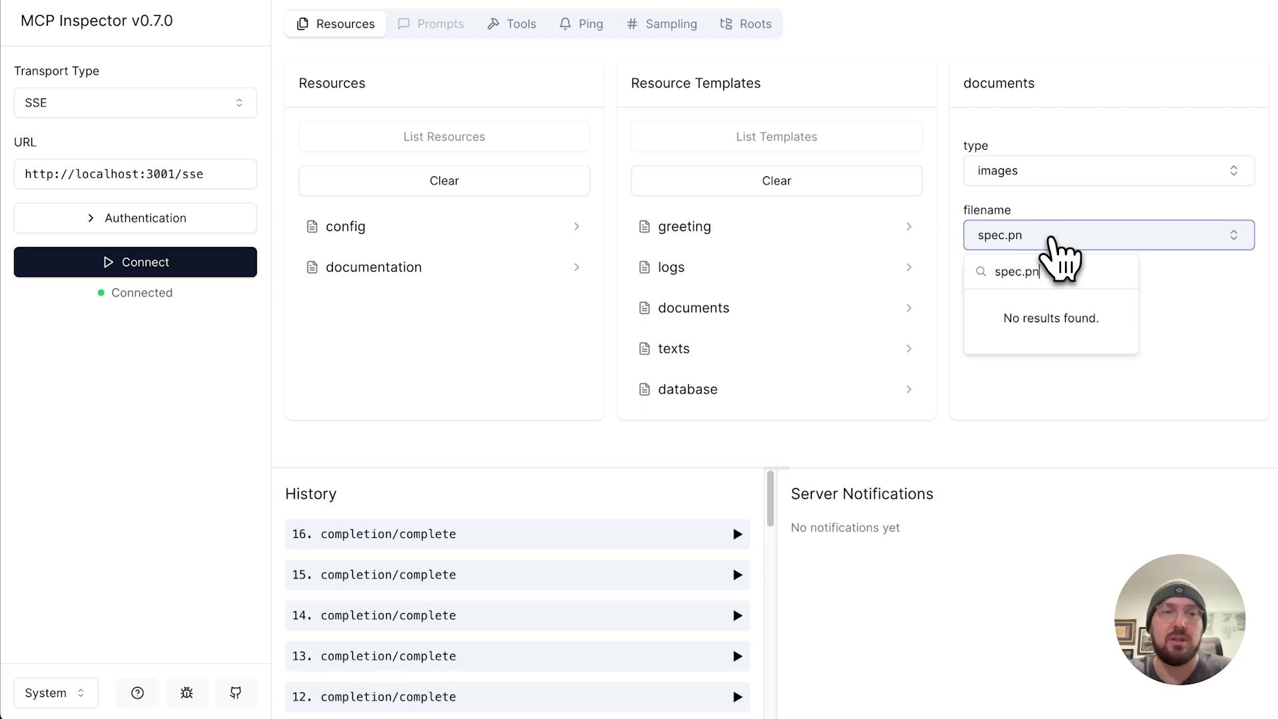
click(1138, 129)
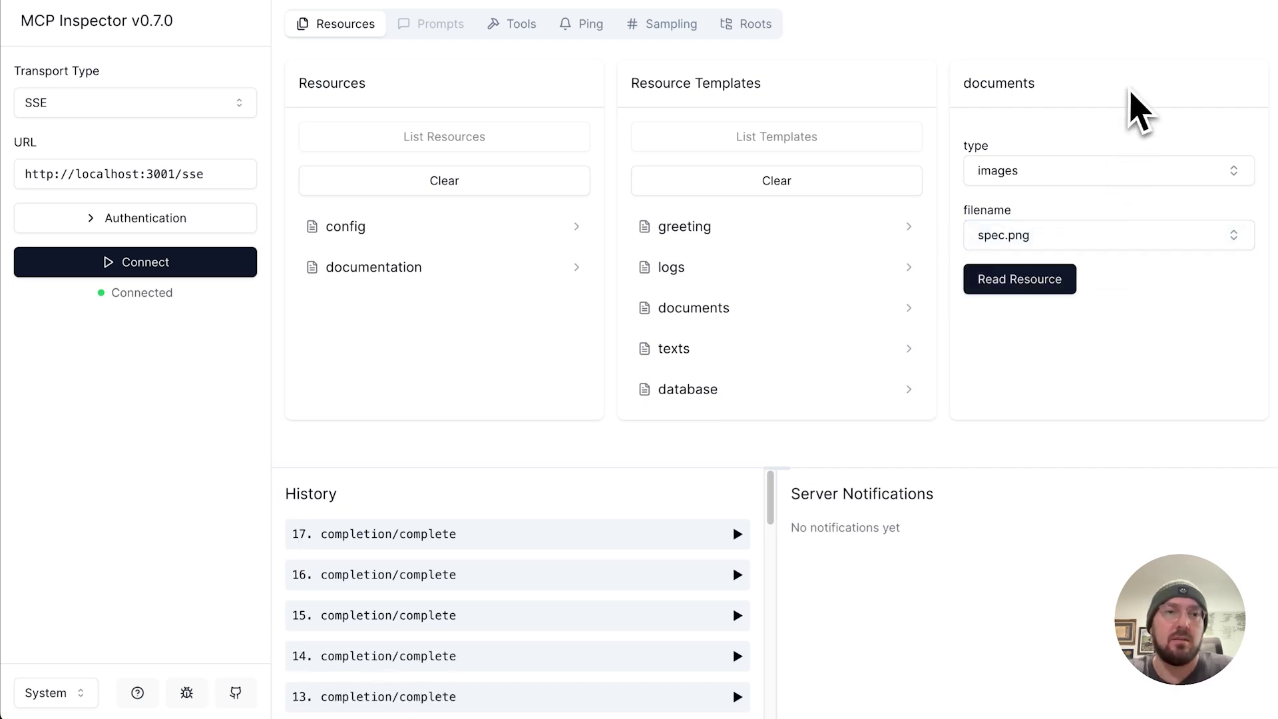
click(1065, 280)
scroll(1039, 300, down, 1)
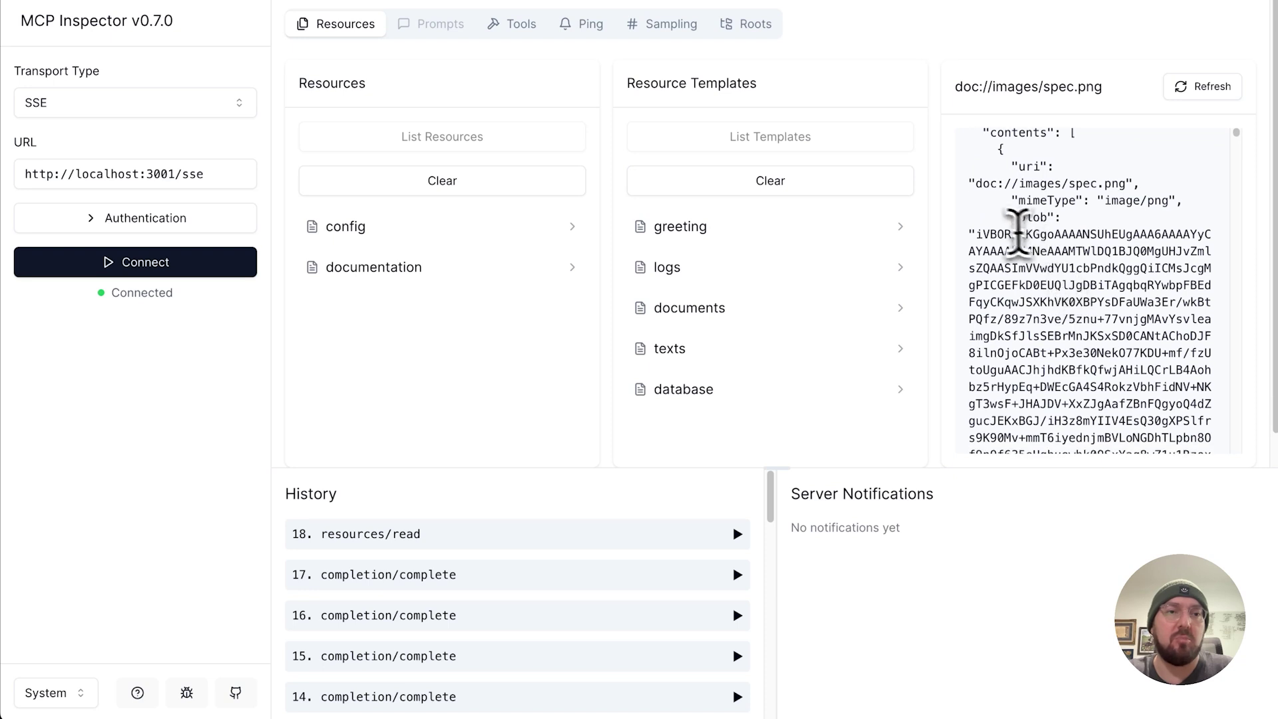
mouse_move(975, 235)
mouse_down()
mouse_move(1054, 430)
mouse_move(1042, 442)
mouse_up()
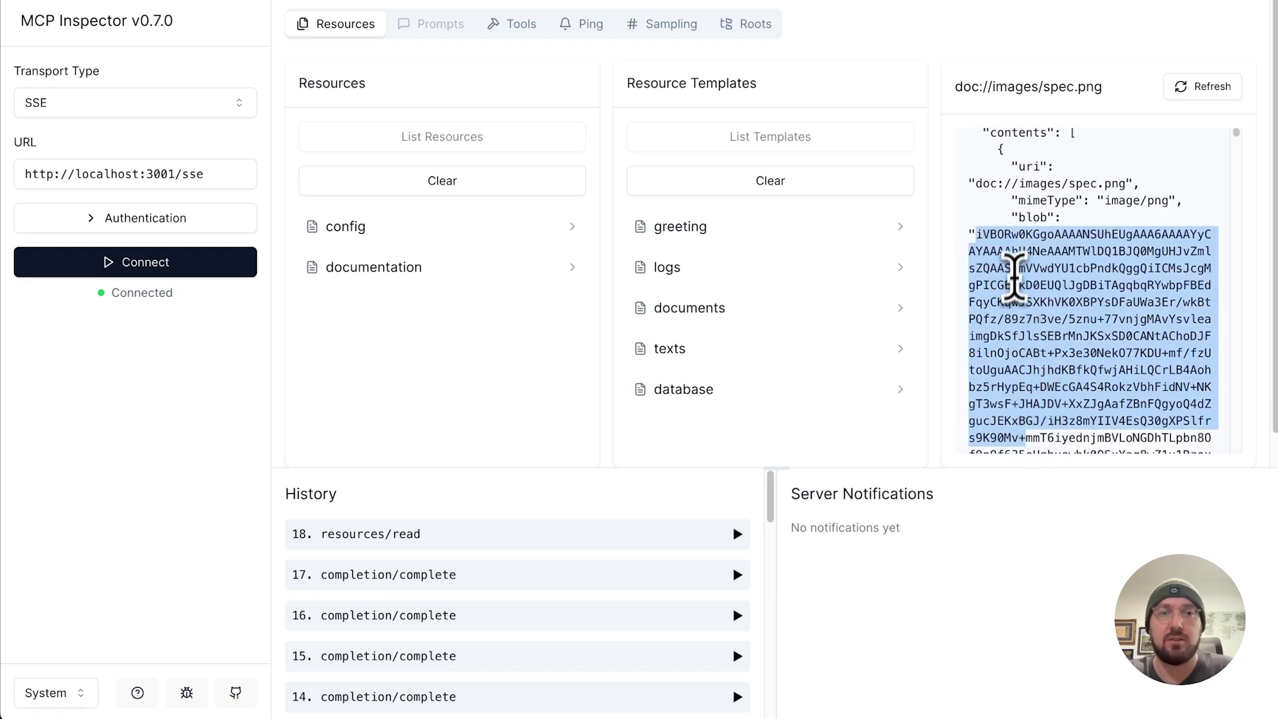
click(1016, 265)
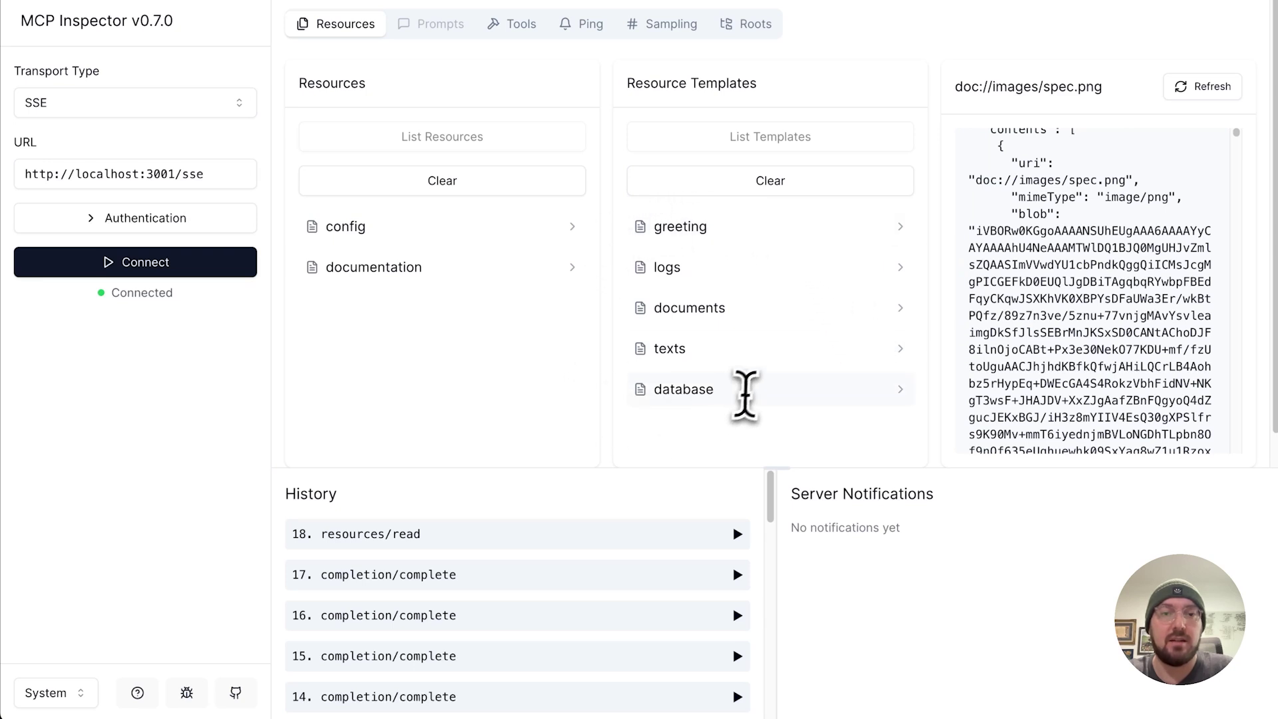
Read the database template for collection users and id 1, then review the name and email fields
click(699, 394)
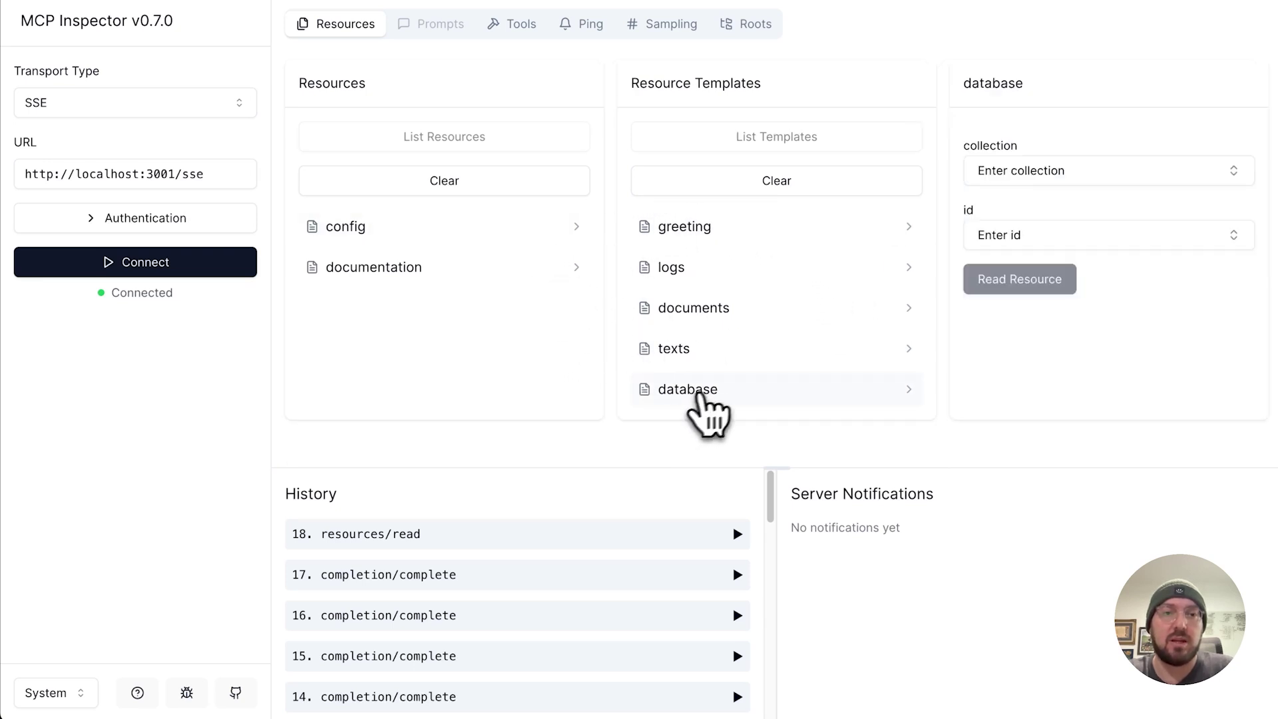
click(1039, 170)
text(users)
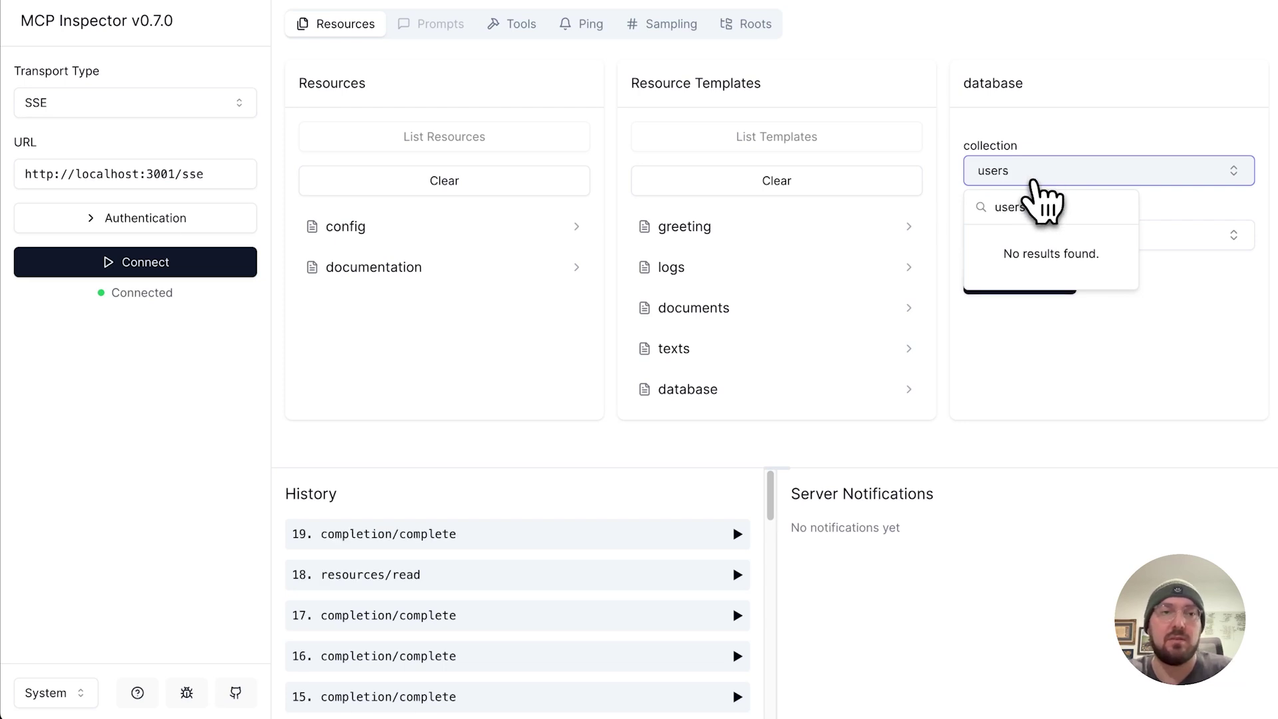
click(1247, 137)
click(1104, 239)
text(1)
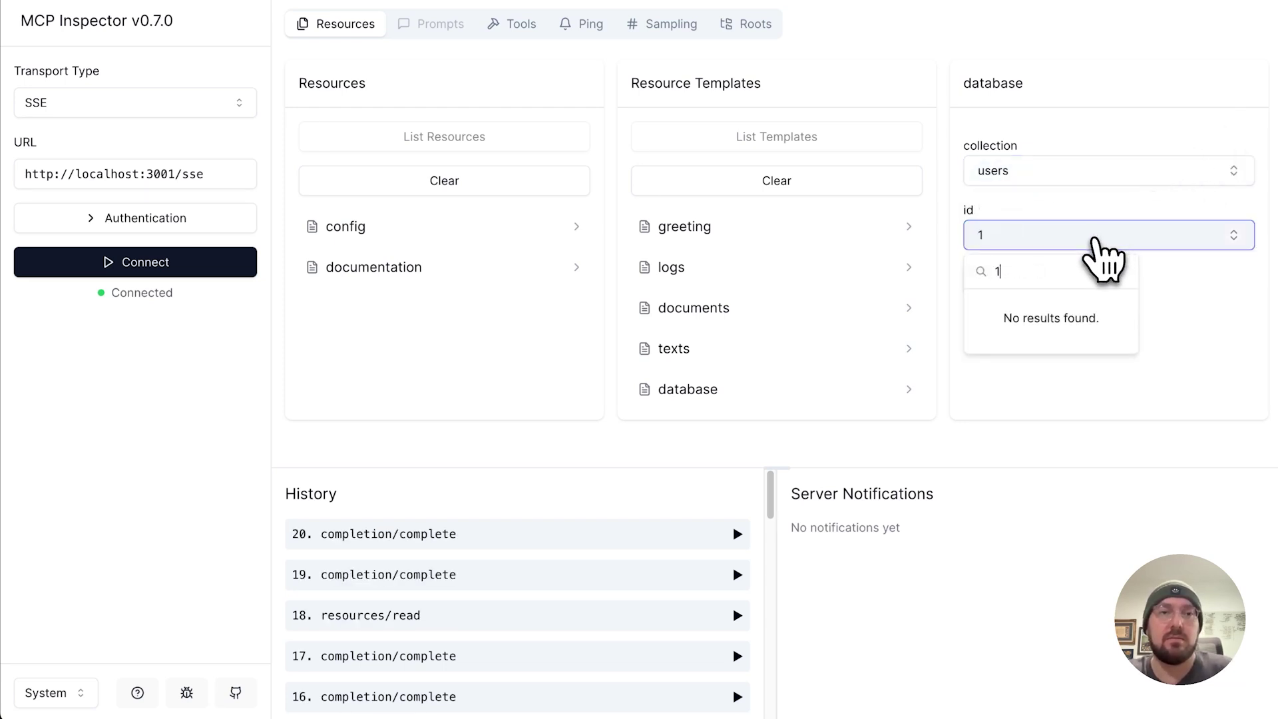
click(1189, 310)
click(1040, 285)
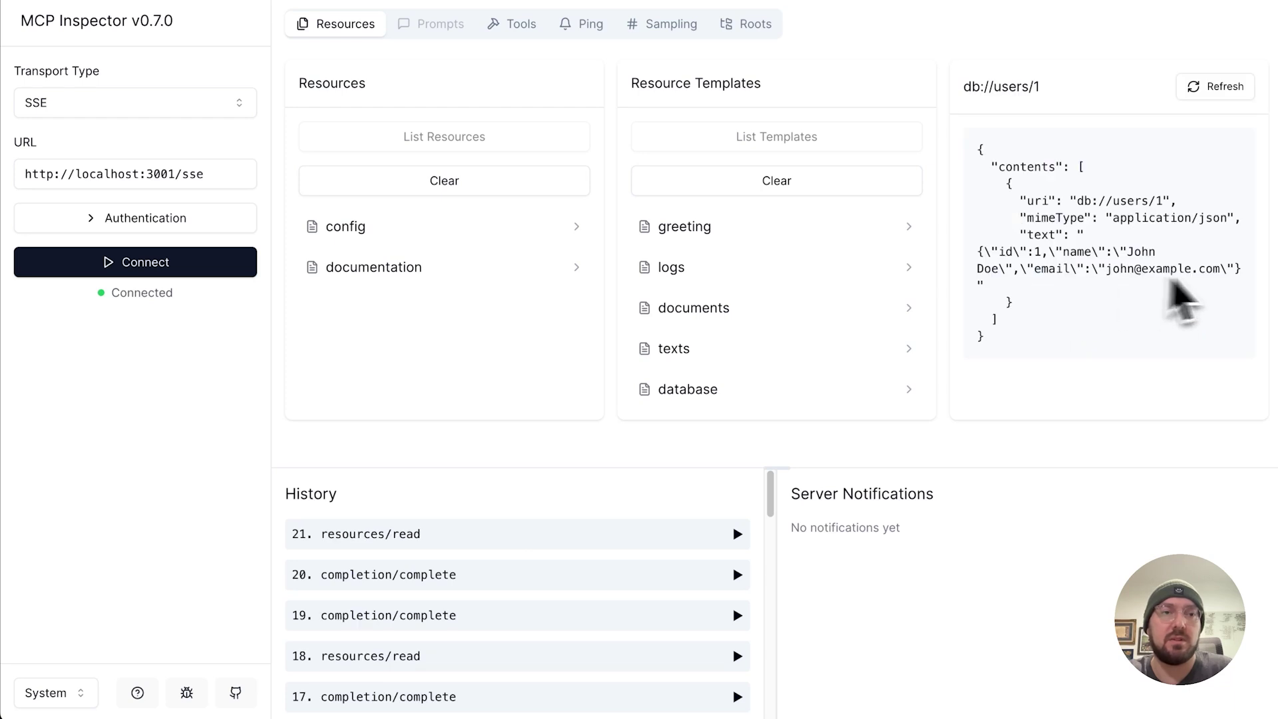
drag(1244, 267, 1045, 252)
click(1019, 305)
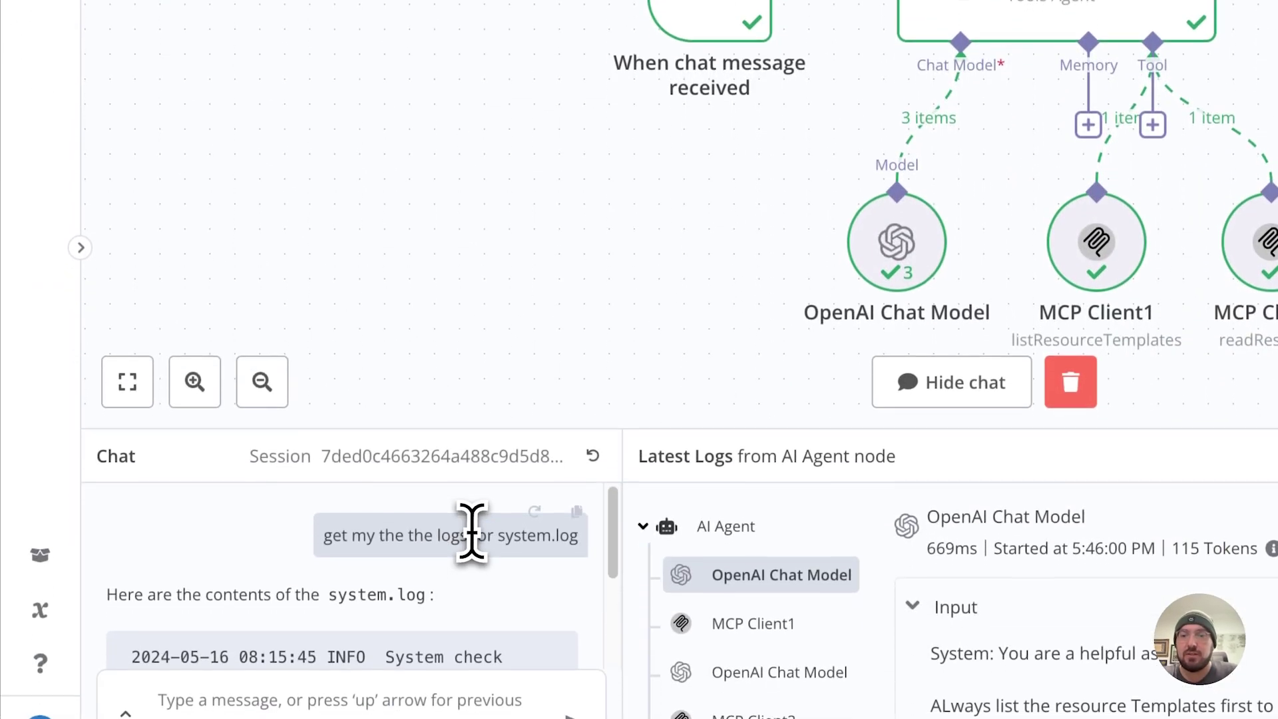
Paste the earlier system.log logs request back into the n8n chat input
triple_click(468, 528)
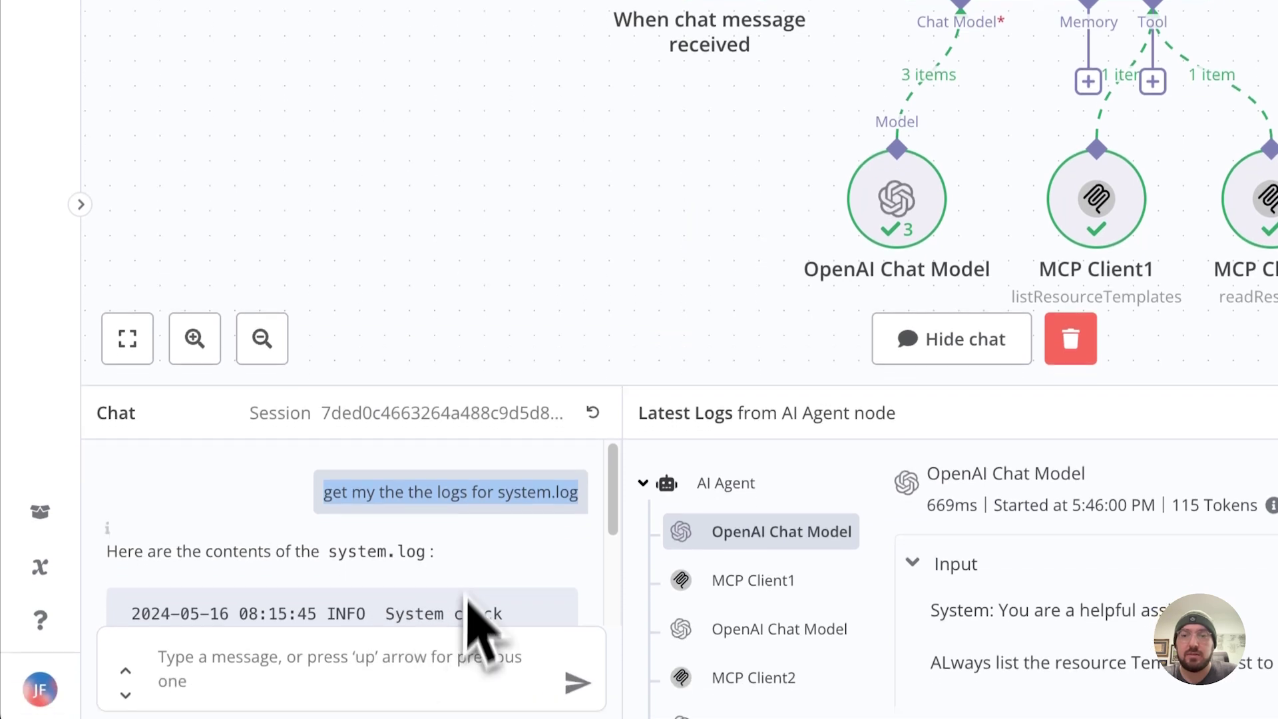
click(394, 491)
triple_click(322, 492)
key(super+c)
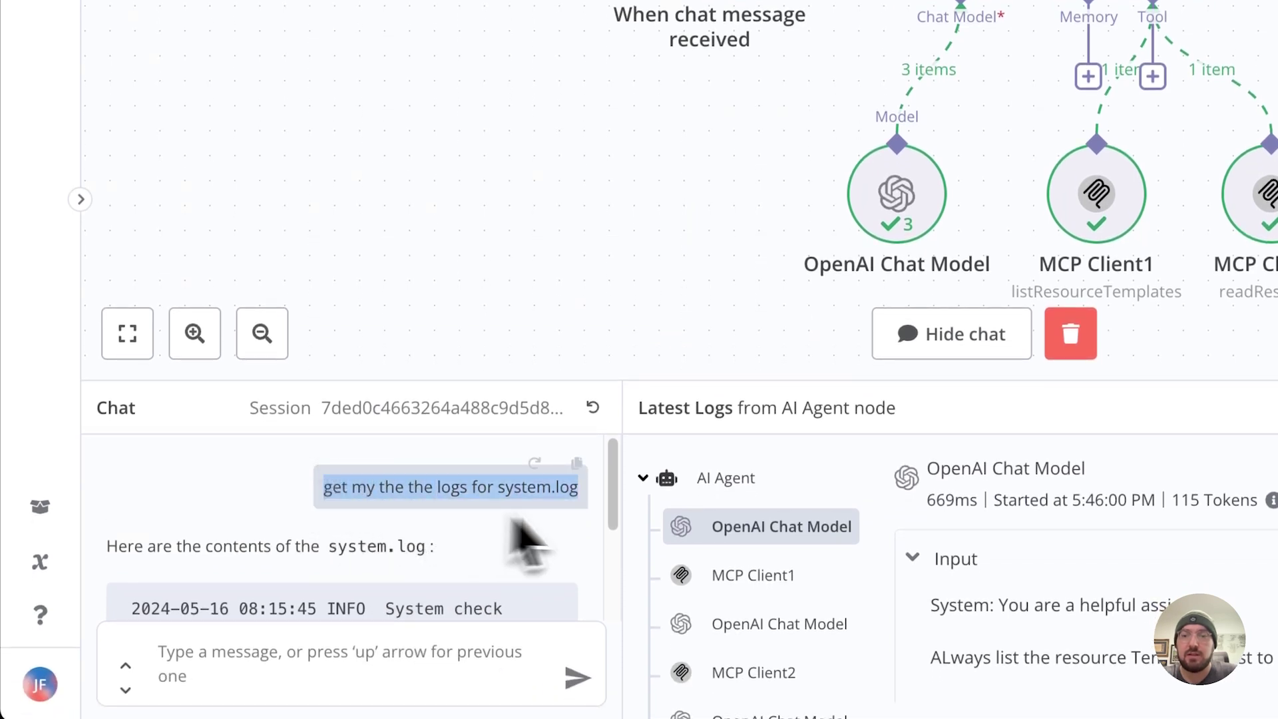
click(276, 667)
key(super+v)
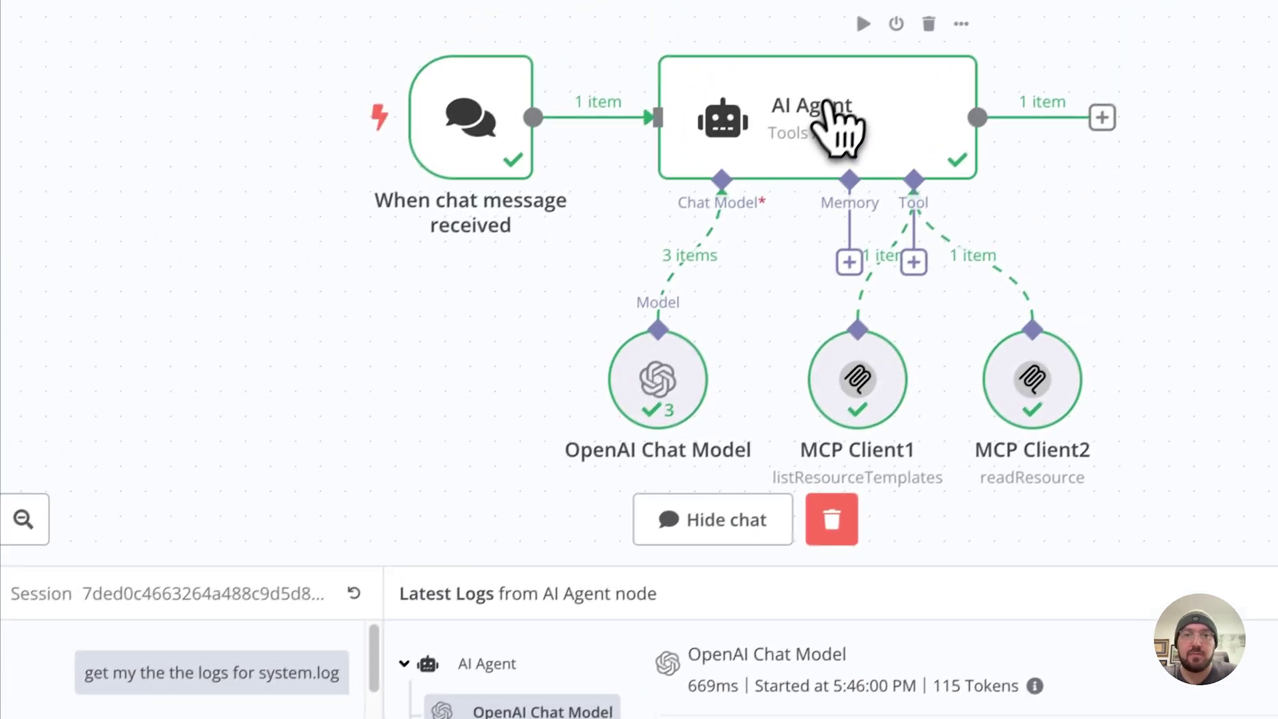
double_click(811, 140)
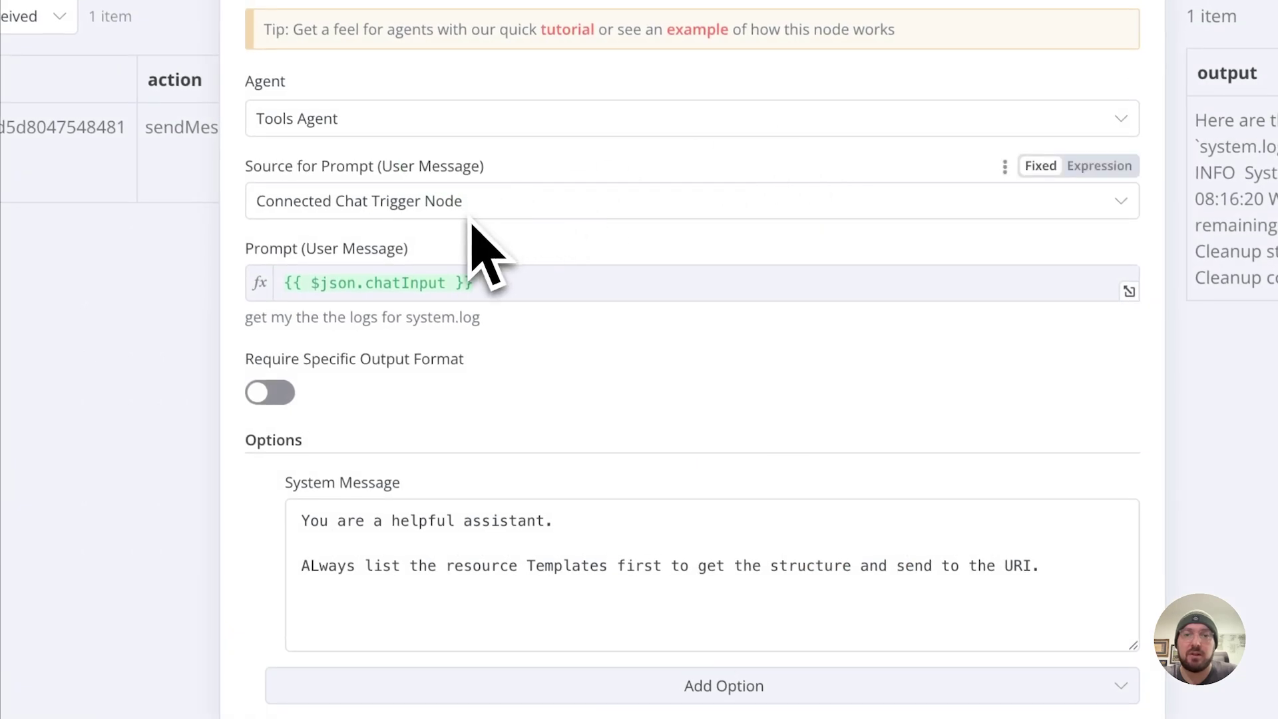
Review the AI Agent's system message telling it to list resource templates first
triple_click(304, 566)
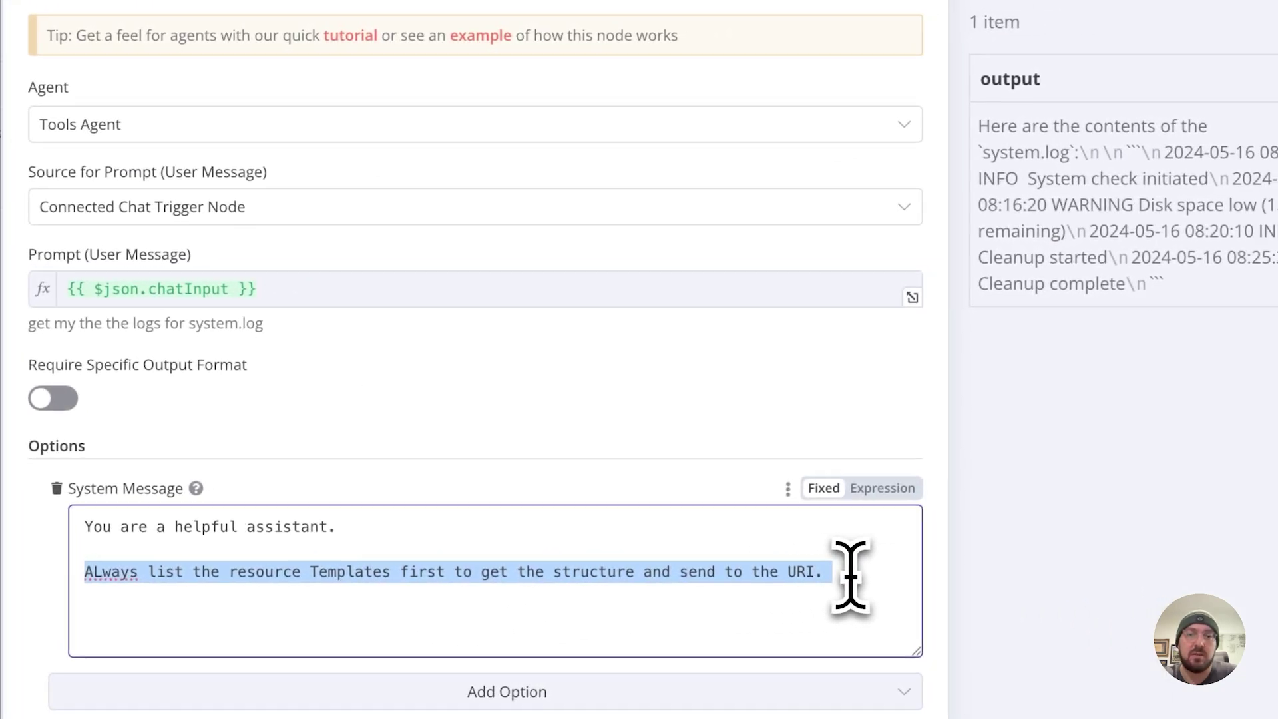
click(817, 590)
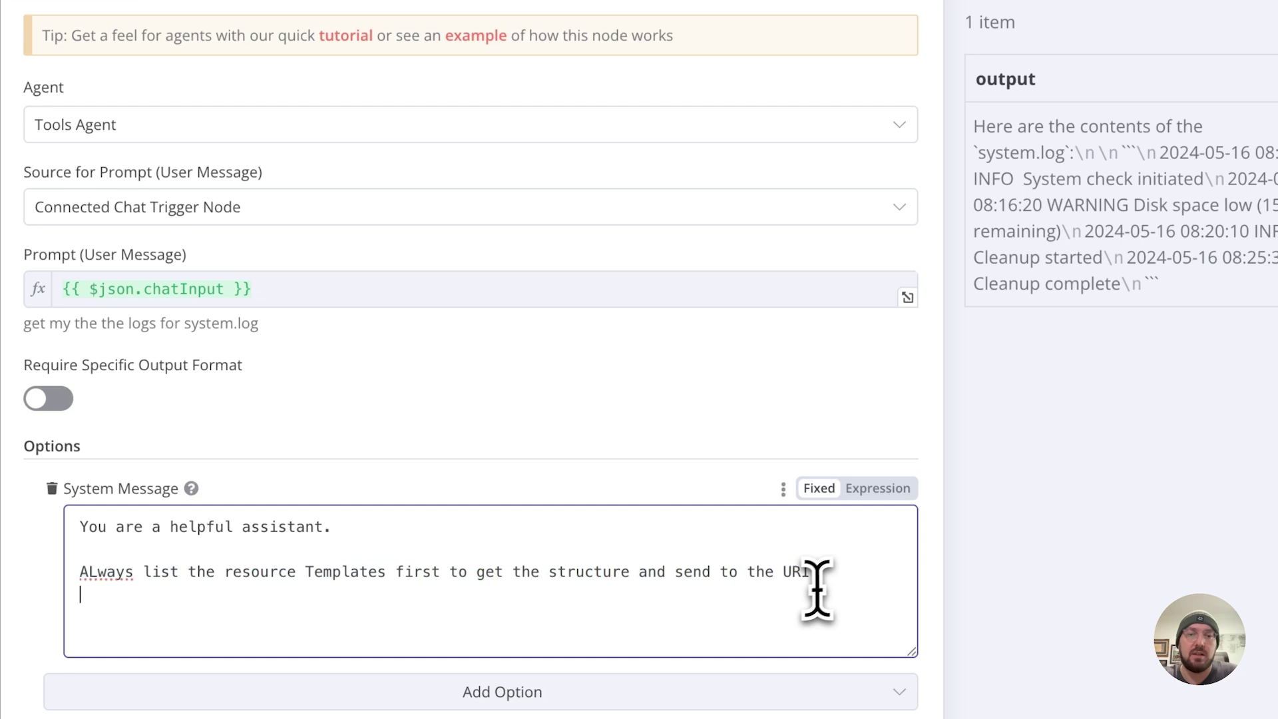
click(660, 579)
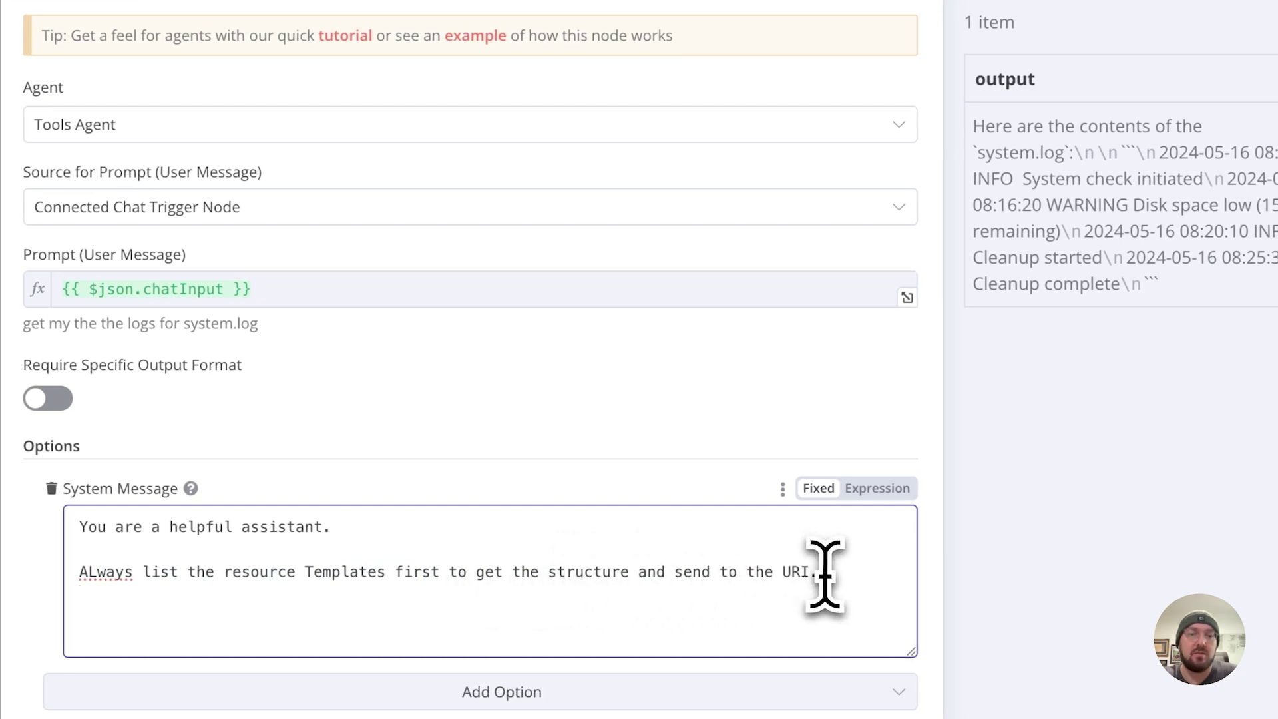
key(Escape)
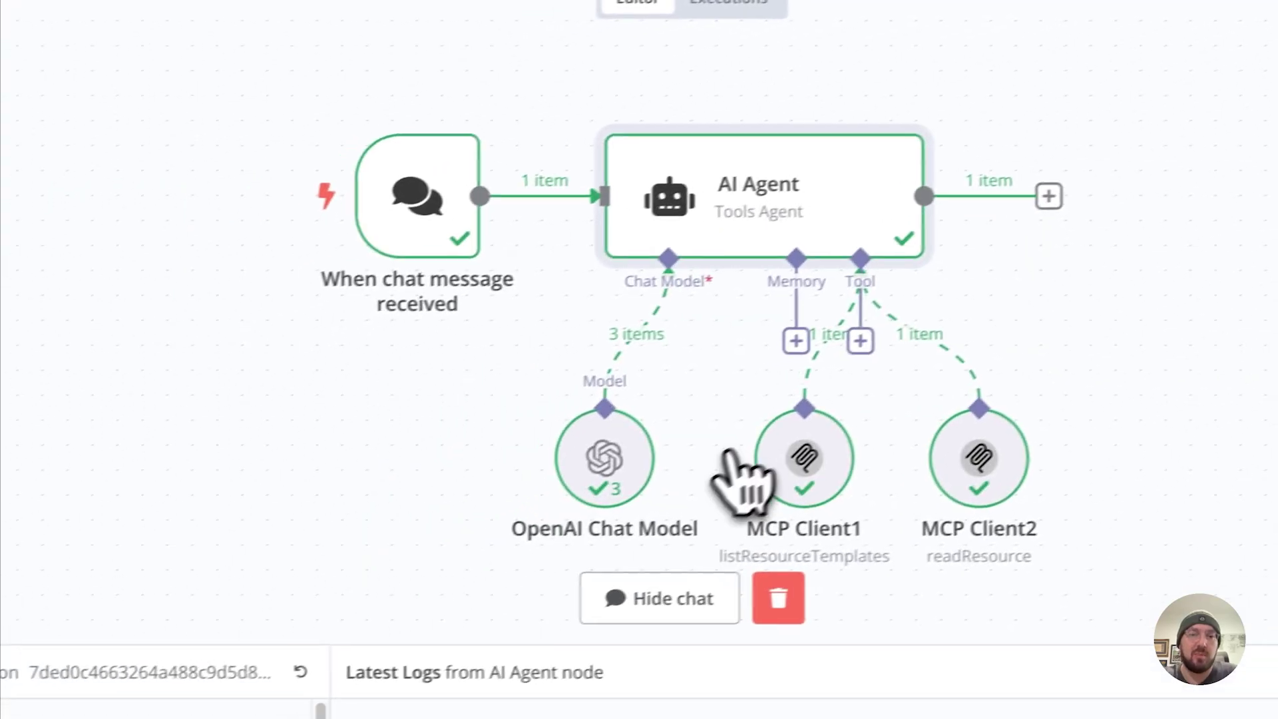
Review MCP Client1's operations and MCP Client2's automatic Resource URI note
double_click(847, 487)
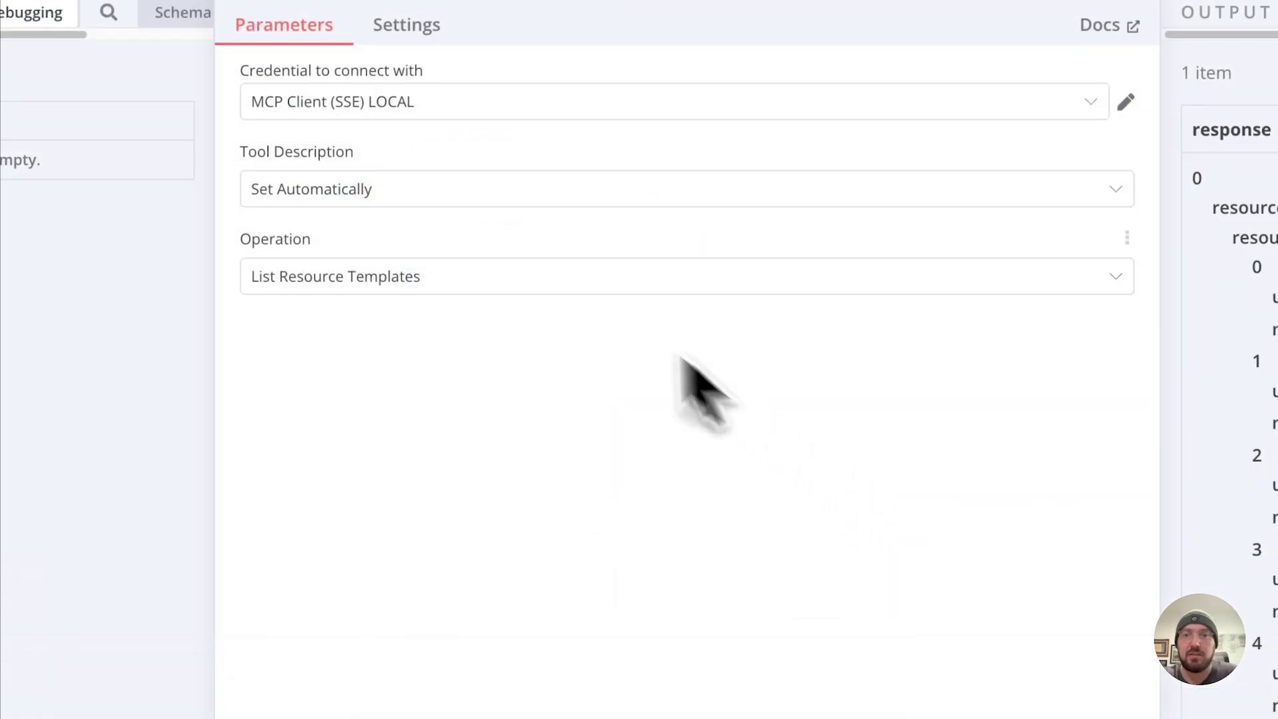
click(464, 280)
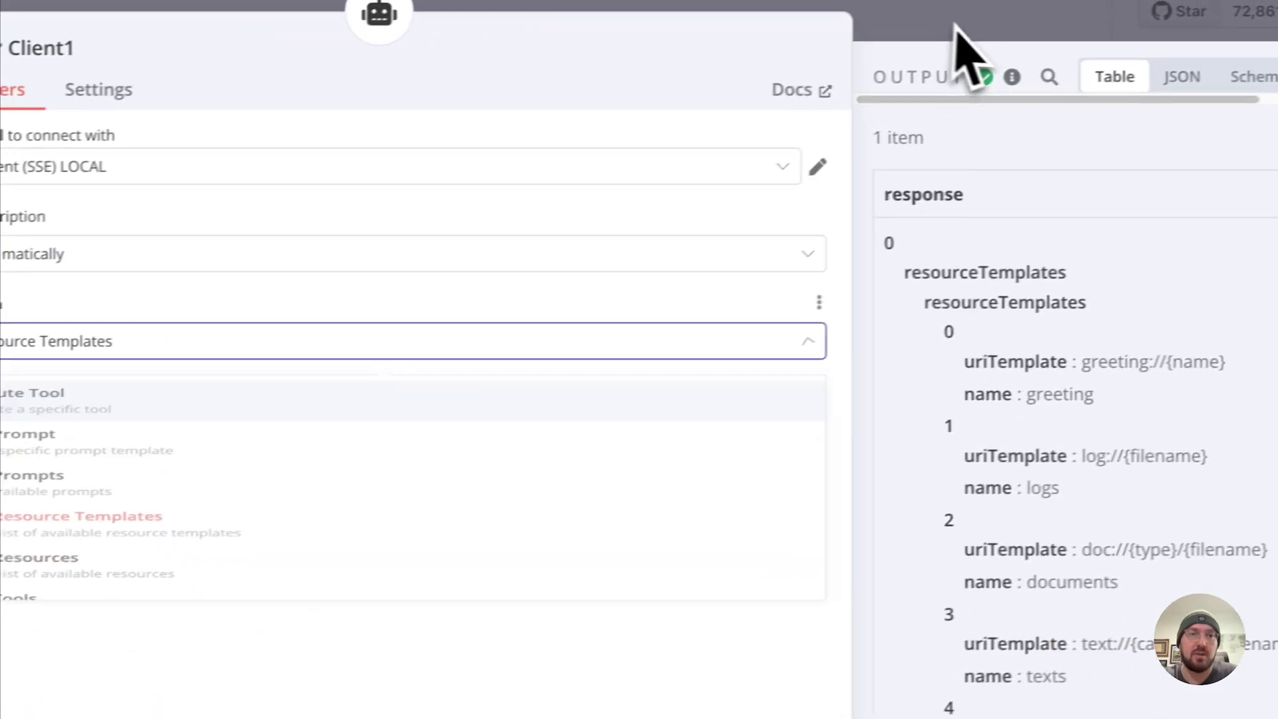
click(956, 52)
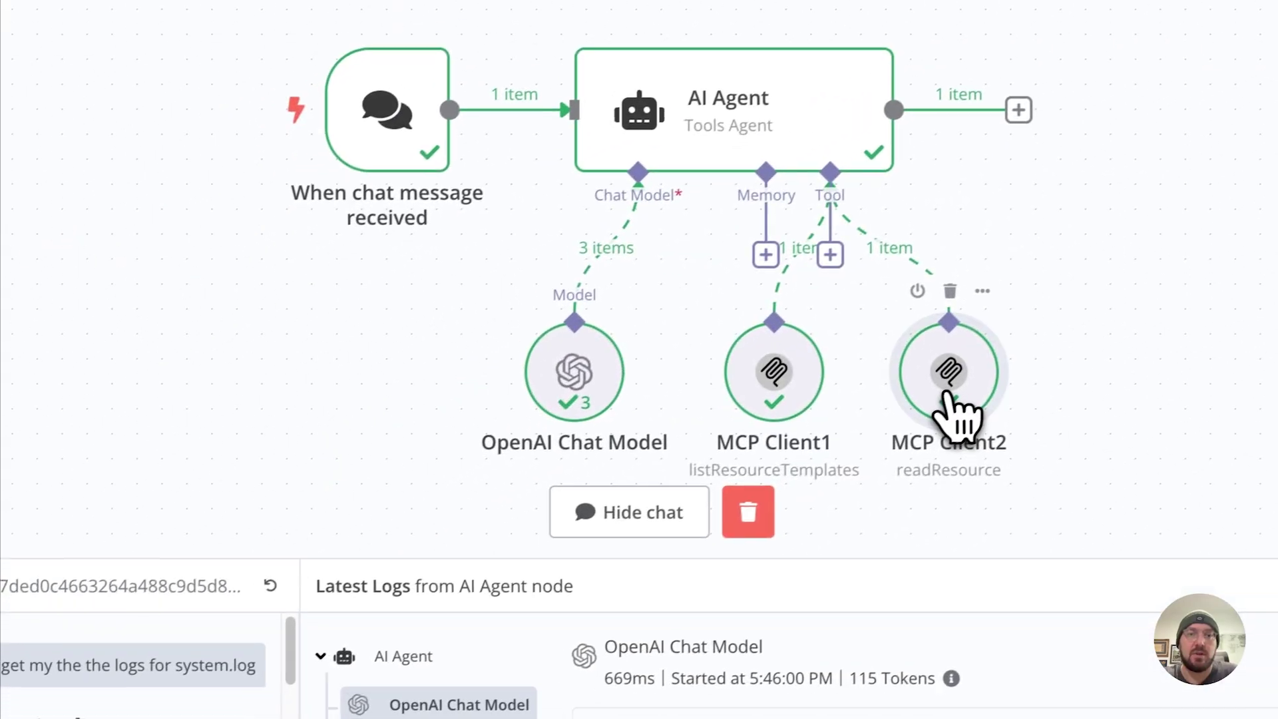
double_click(839, 439)
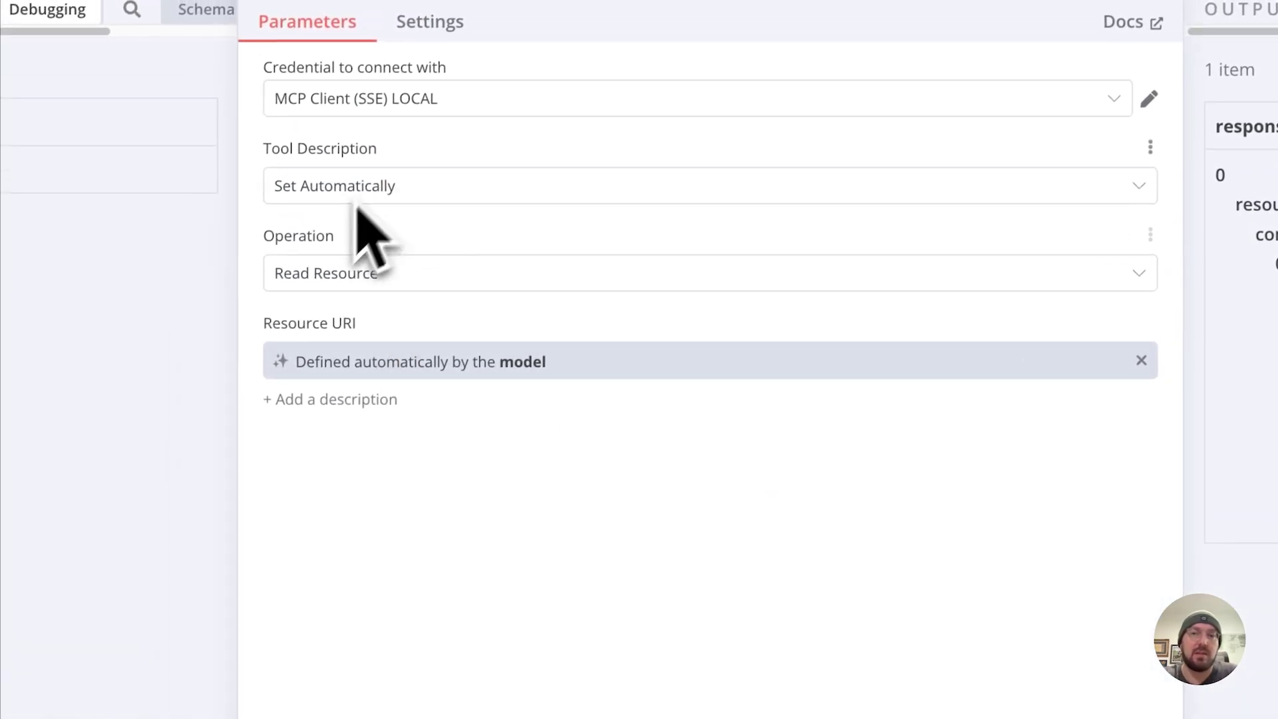
drag(298, 362, 571, 366)
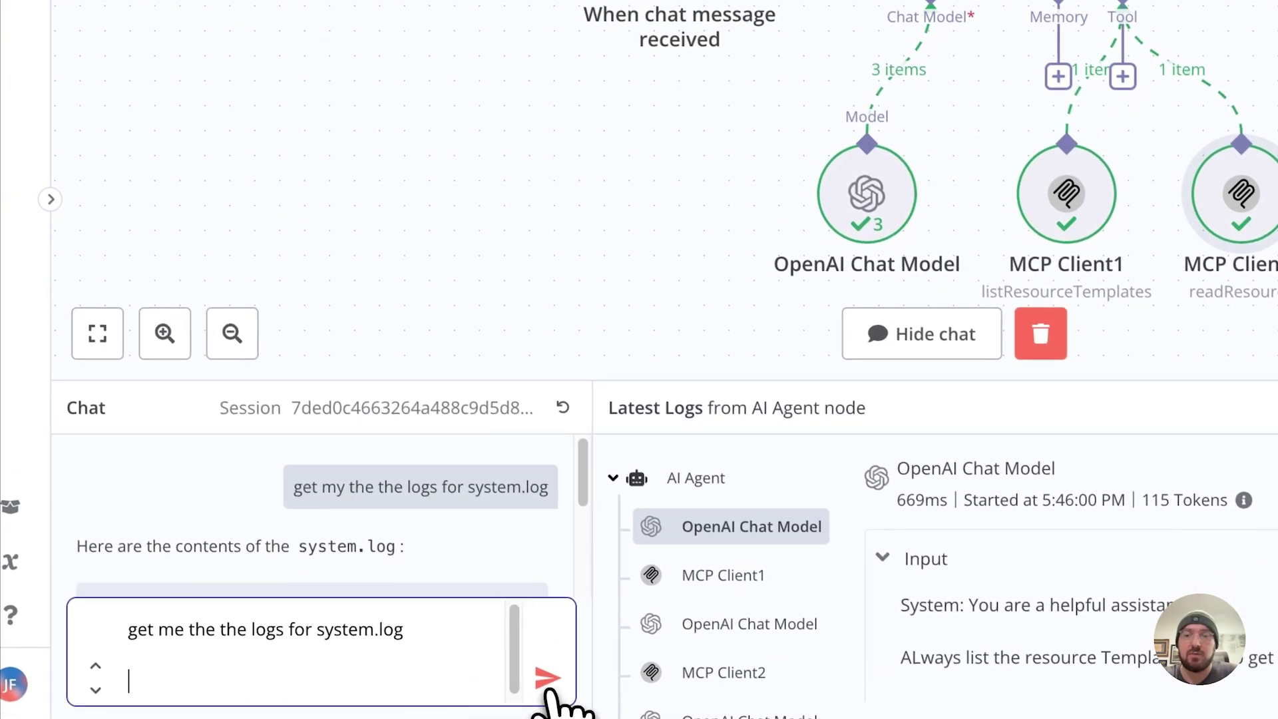
Send the system.log request and confirm MCP Client2's Resource_URI input was log://system.log
click(548, 679)
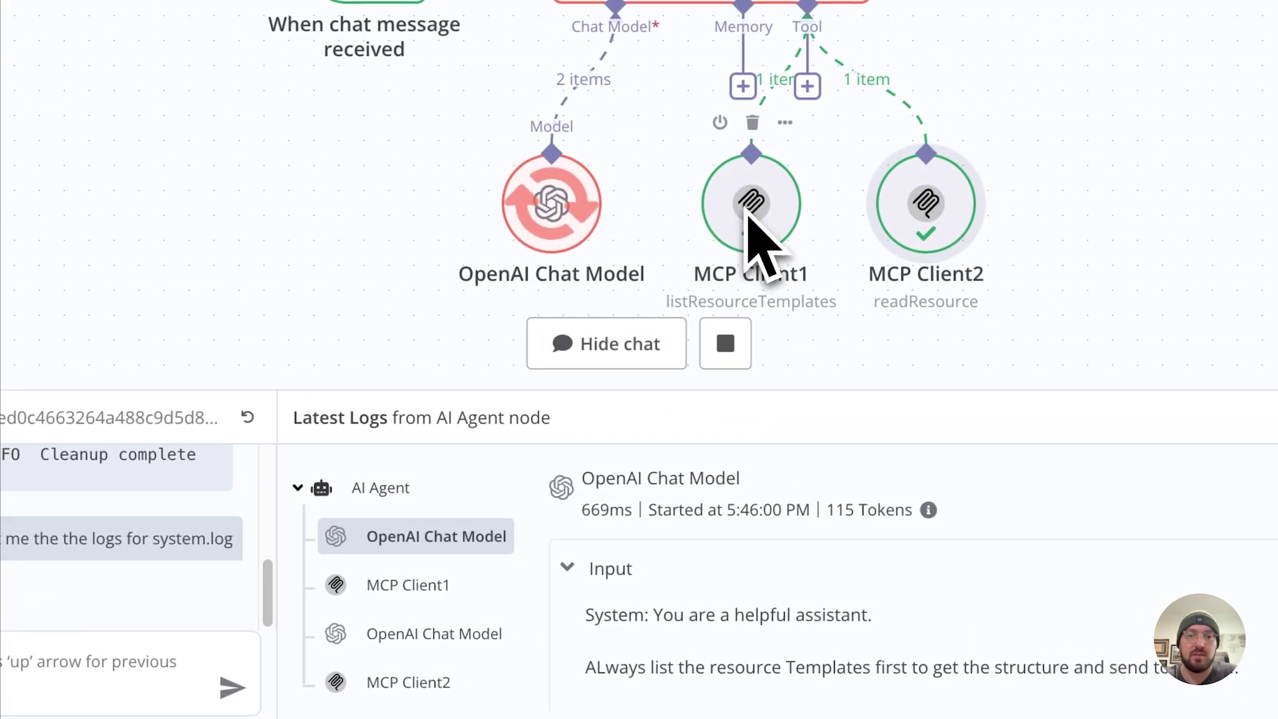
click(440, 585)
scroll(679, 639, down, 1)
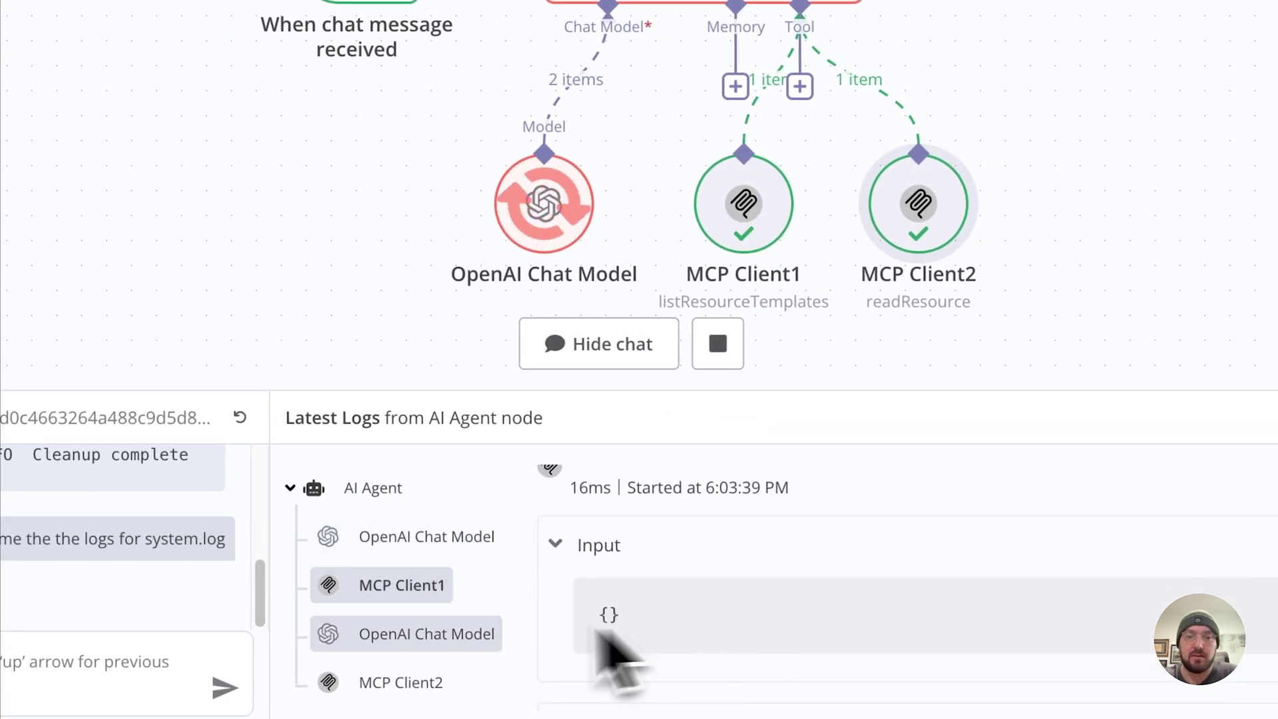
click(425, 640)
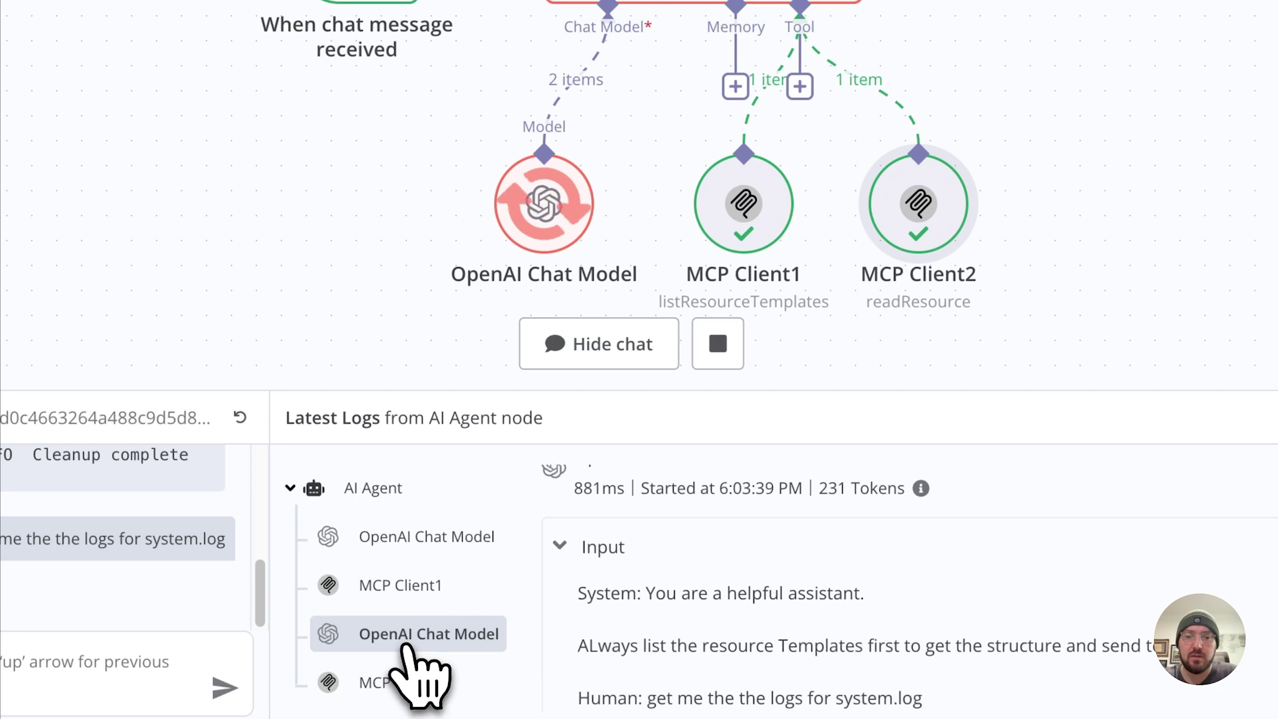
scroll(425, 611, down, 1)
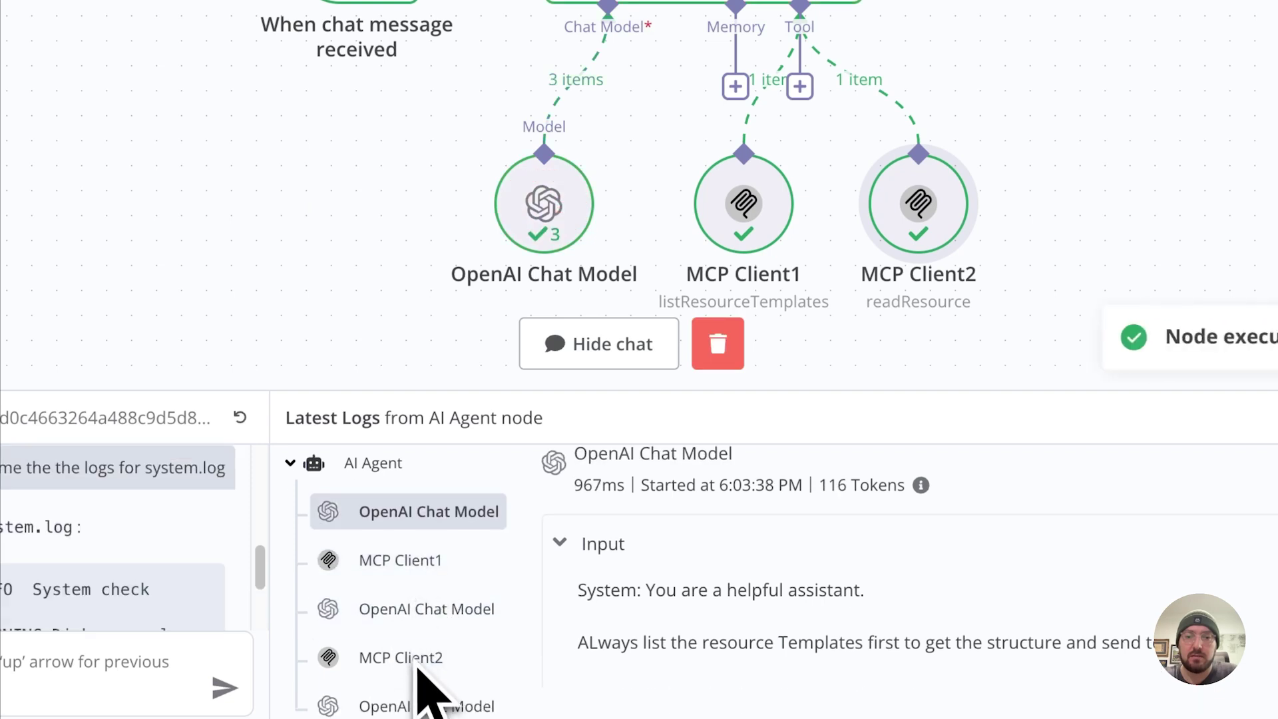
click(415, 571)
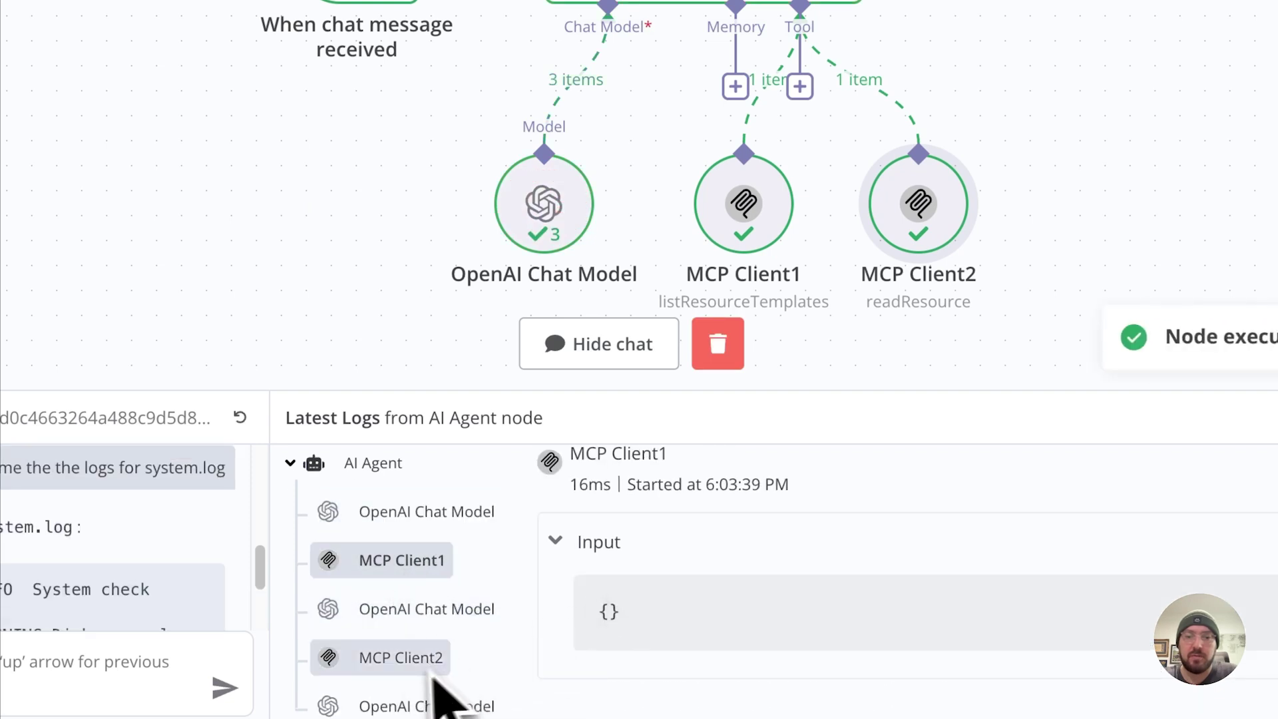
click(415, 700)
click(410, 657)
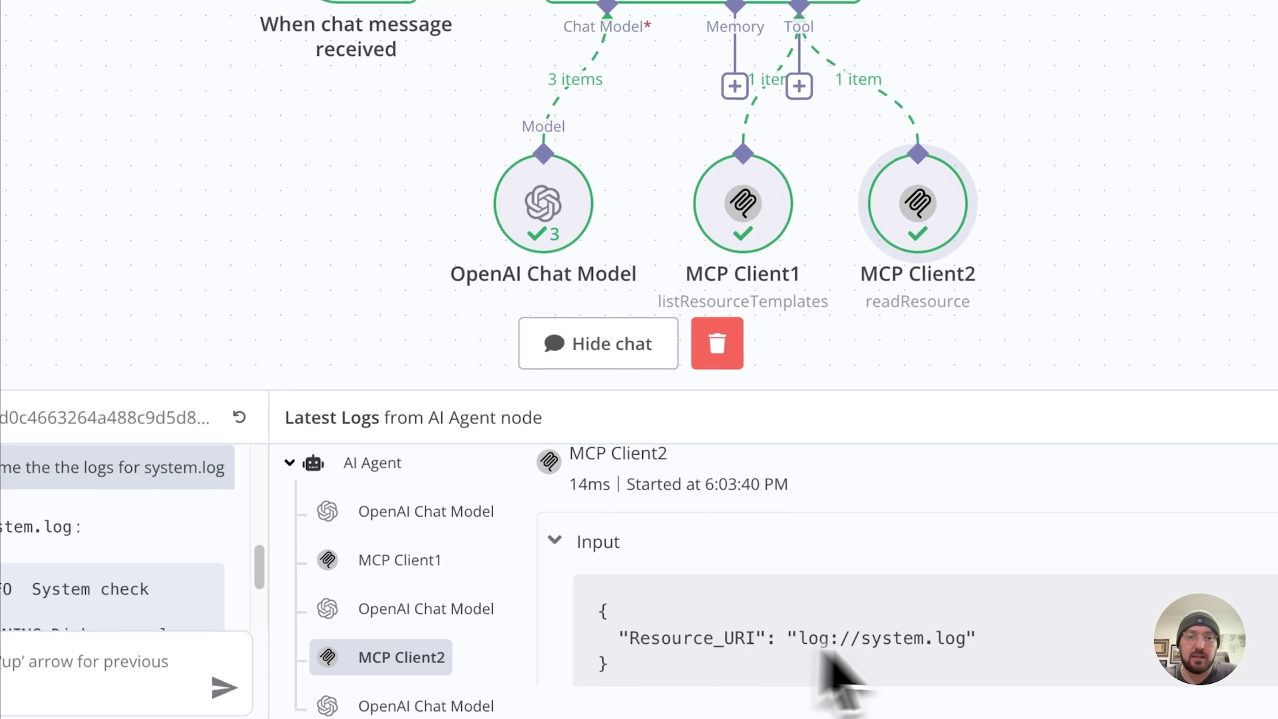
drag(977, 632, 624, 632)
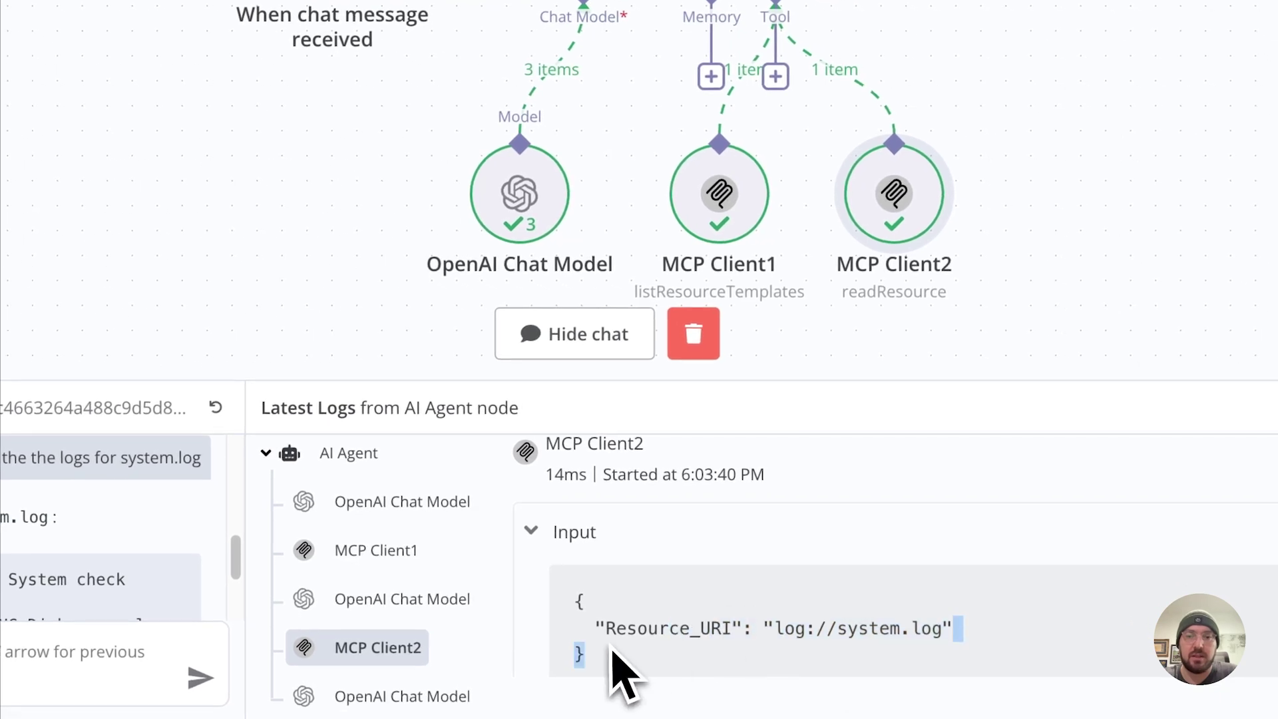
click(859, 629)
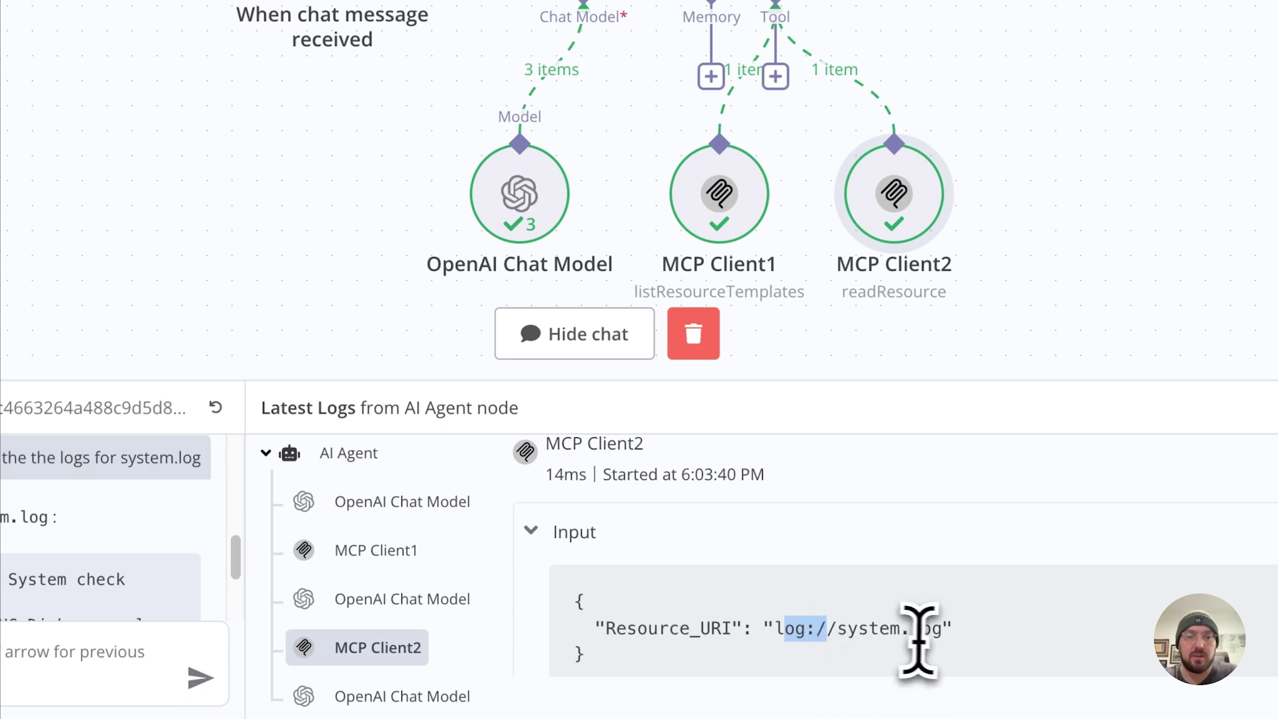
mouse_move(825, 628)
mouse_down()
mouse_move(942, 629)
mouse_move(845, 629)
mouse_up()
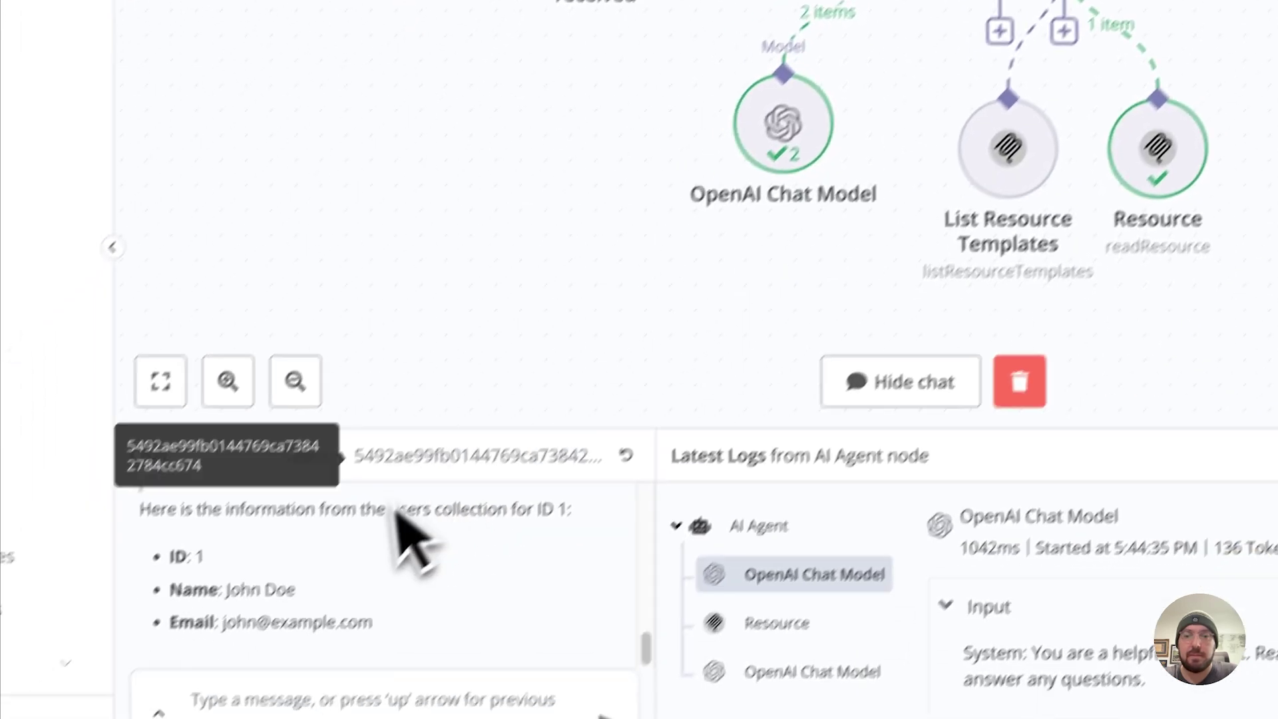
scroll(524, 544, up, 2)
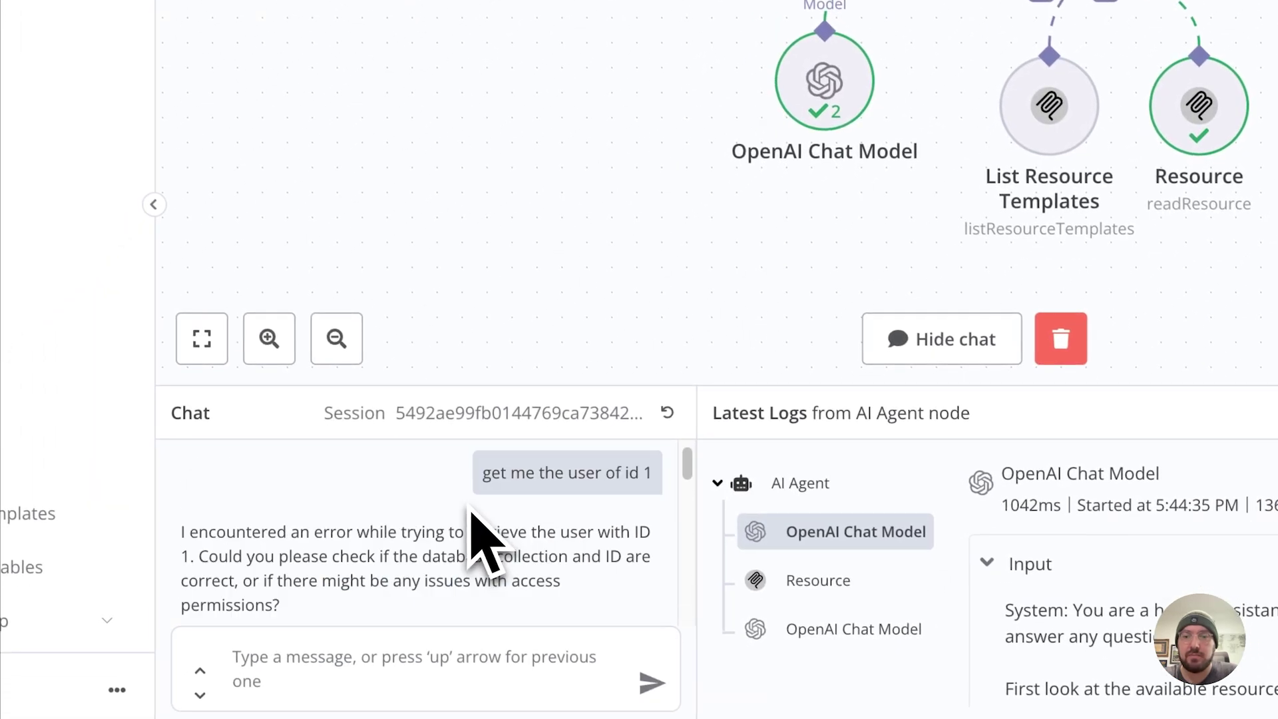
scroll(485, 543, up, 2)
scroll(485, 543, up, 2)
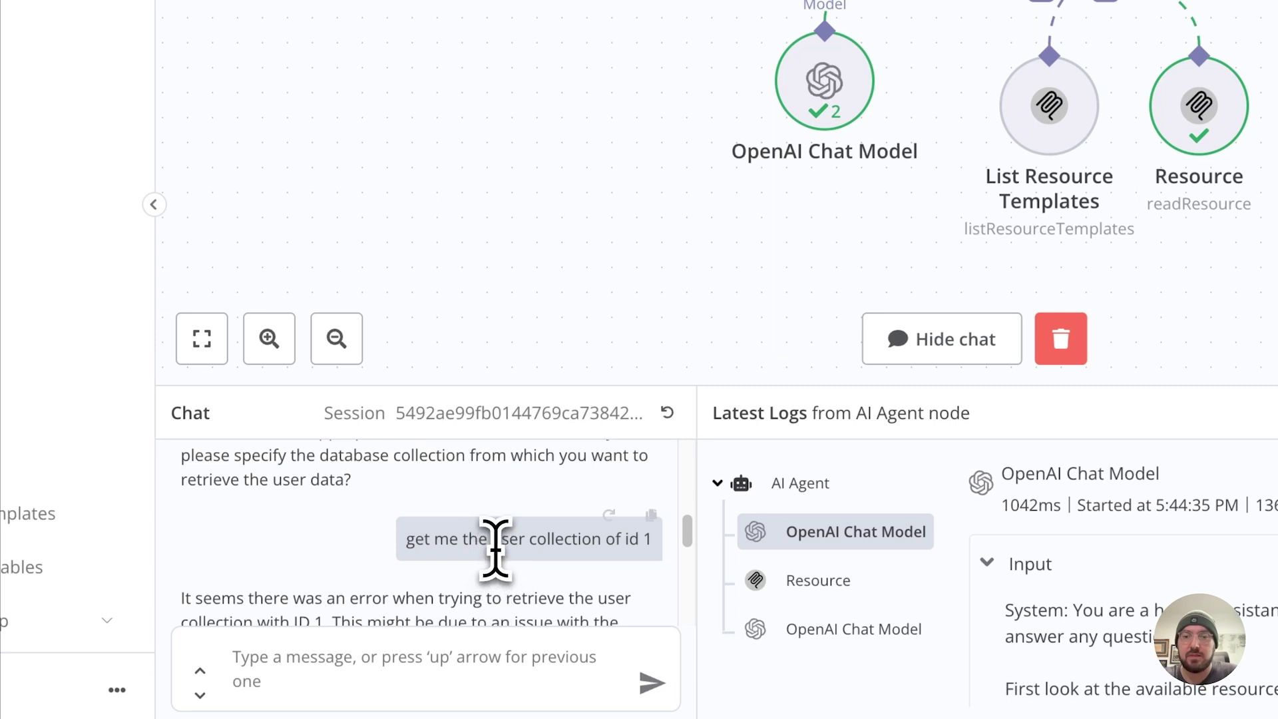
Resend the users collection ID 1 request and inspect the final OpenAI Chat Model log
triple_click(496, 543)
key(ctrl+c)
click(309, 661)
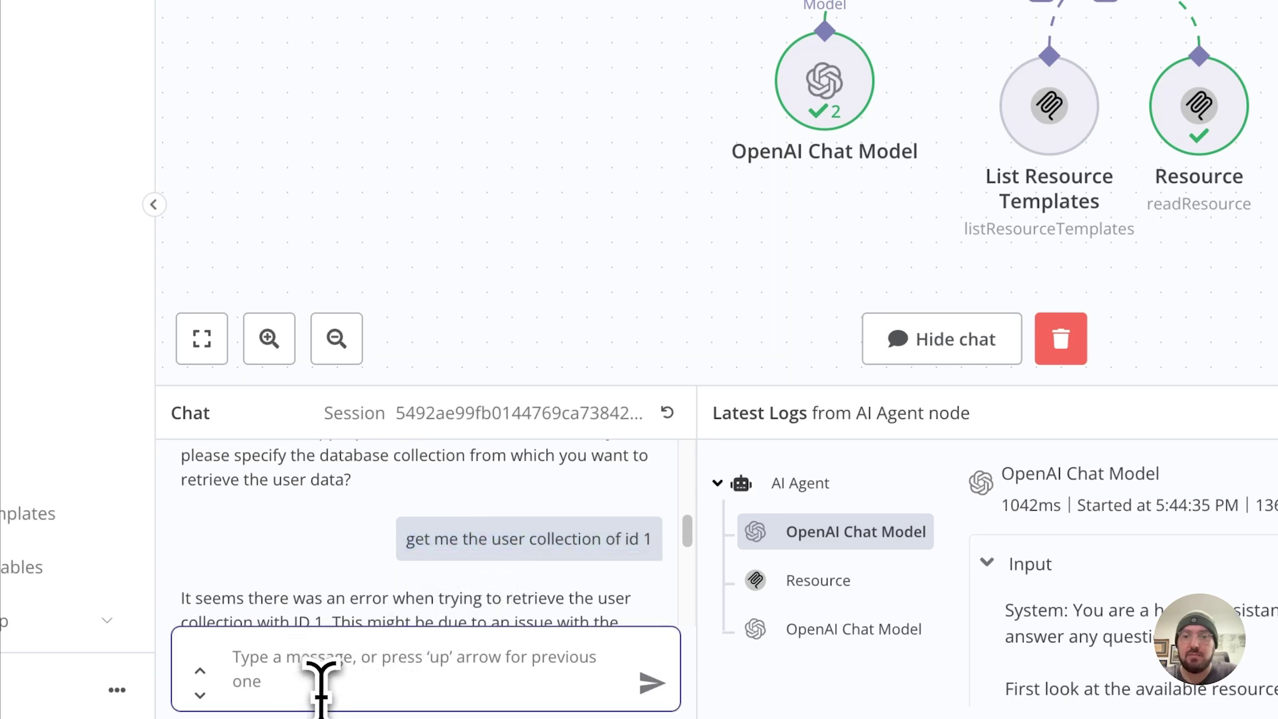
key(ctrl+v)
key(BackSpace)
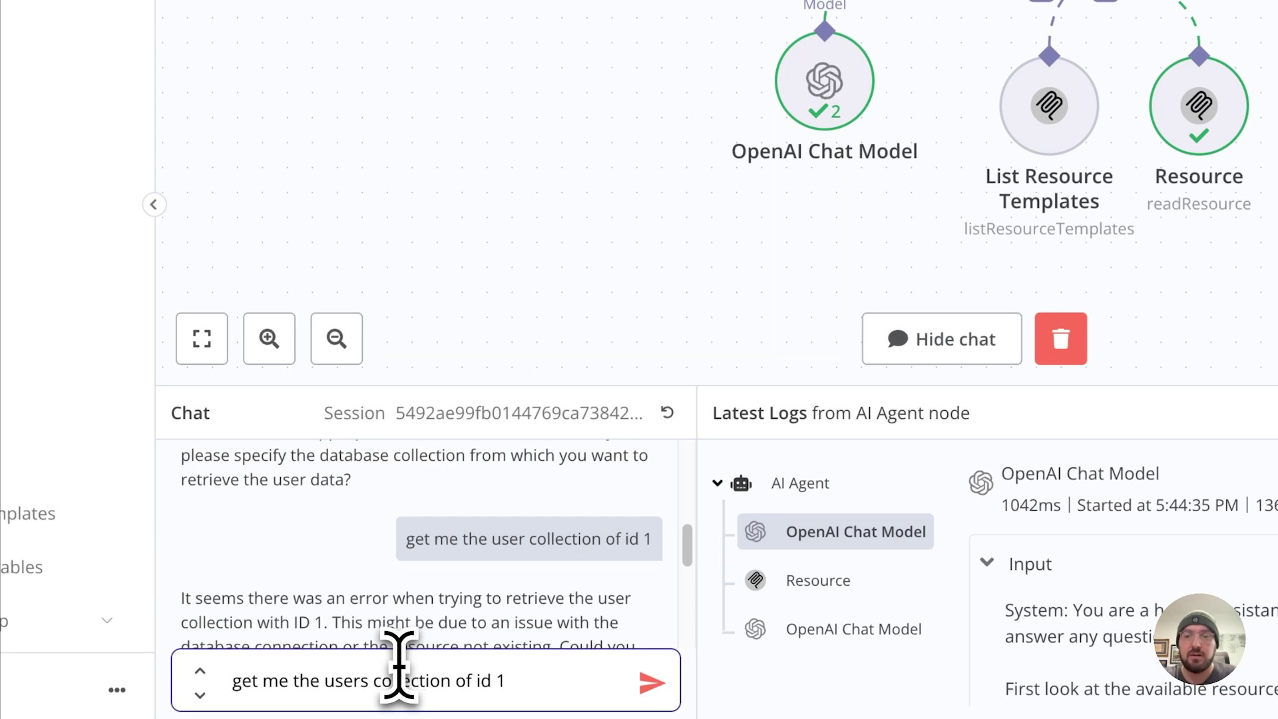
key(Return)
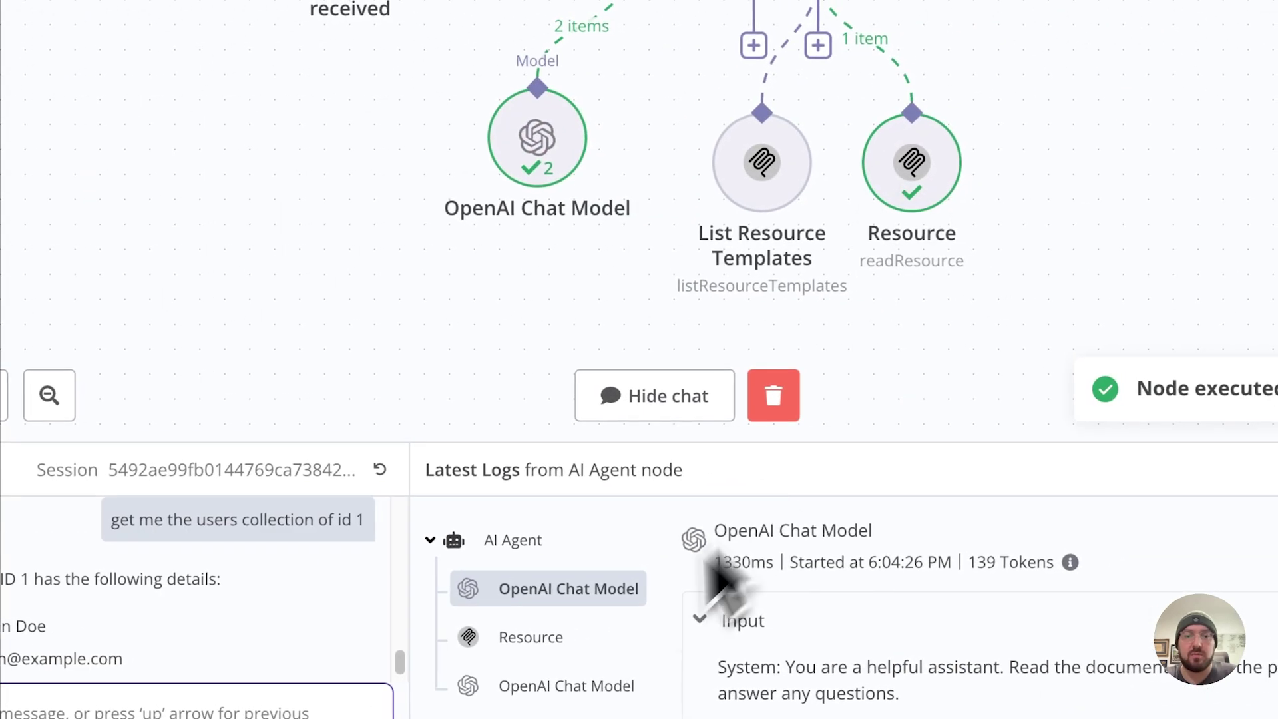
click(560, 686)
scroll(844, 625, down, 2)
scroll(841, 620, down, 3)
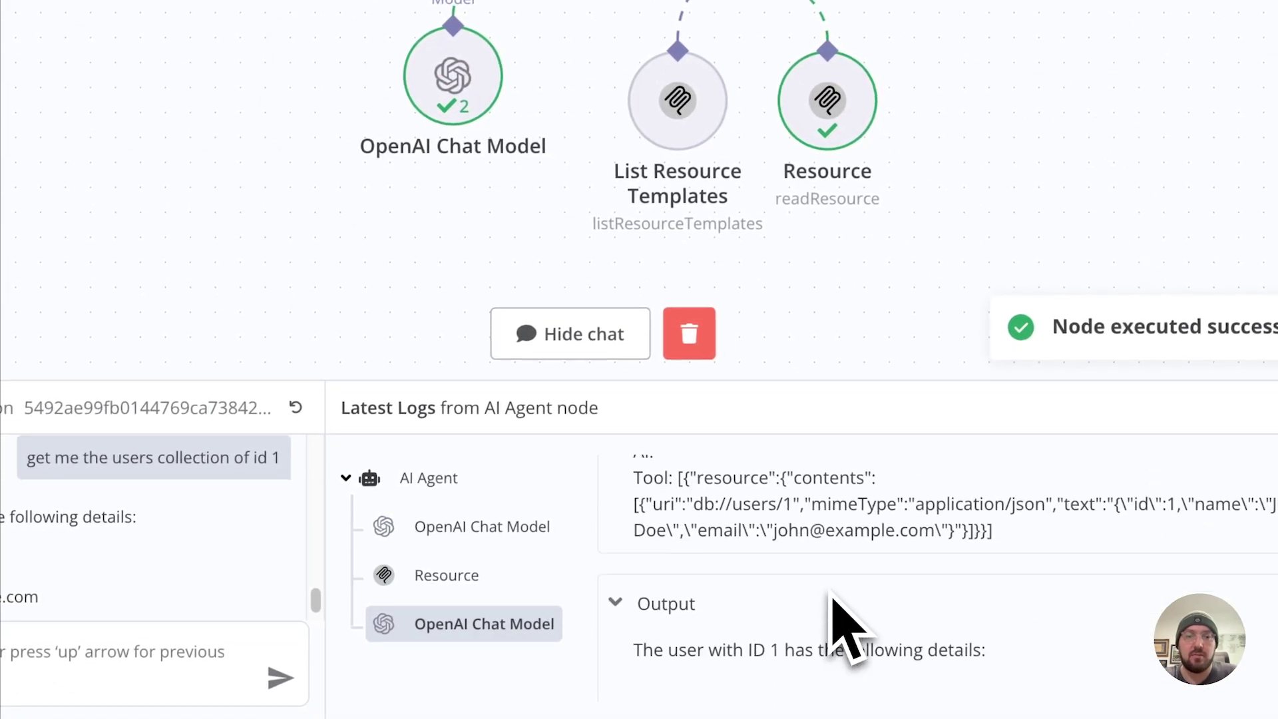
mouse_move(983, 528)
mouse_down()
mouse_move(693, 540)
mouse_move(651, 512)
mouse_up()
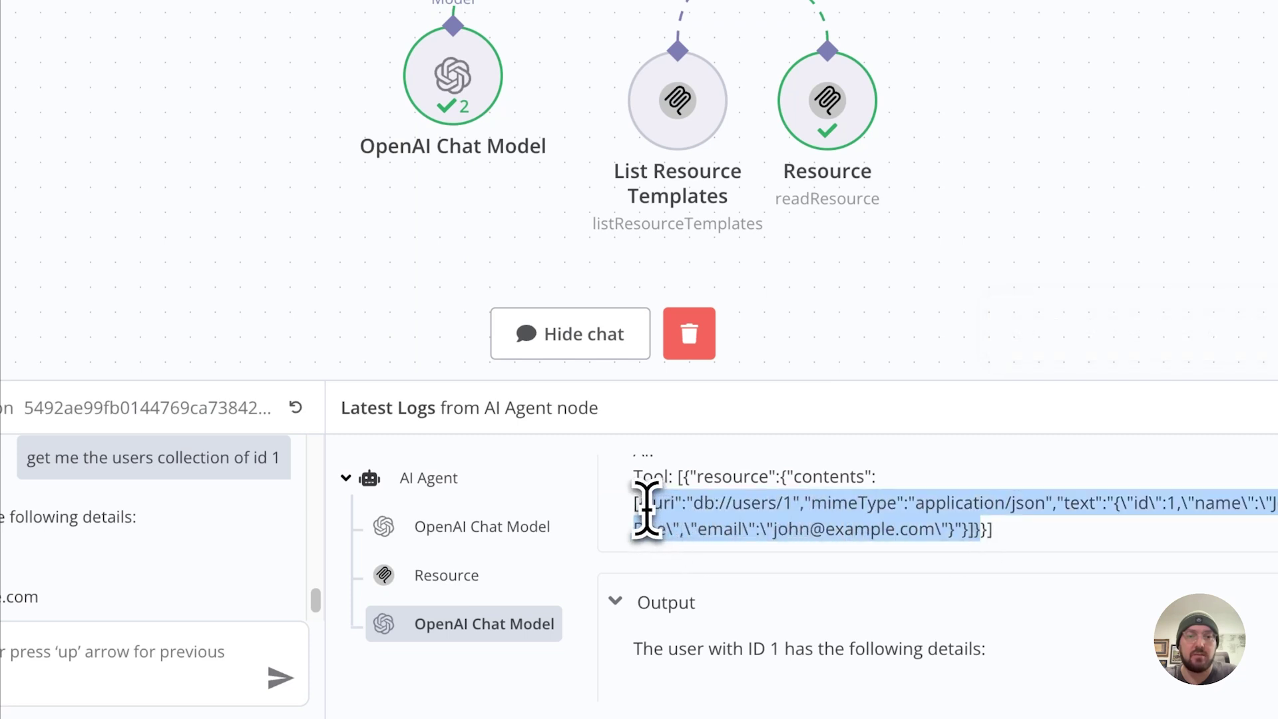
click(879, 529)
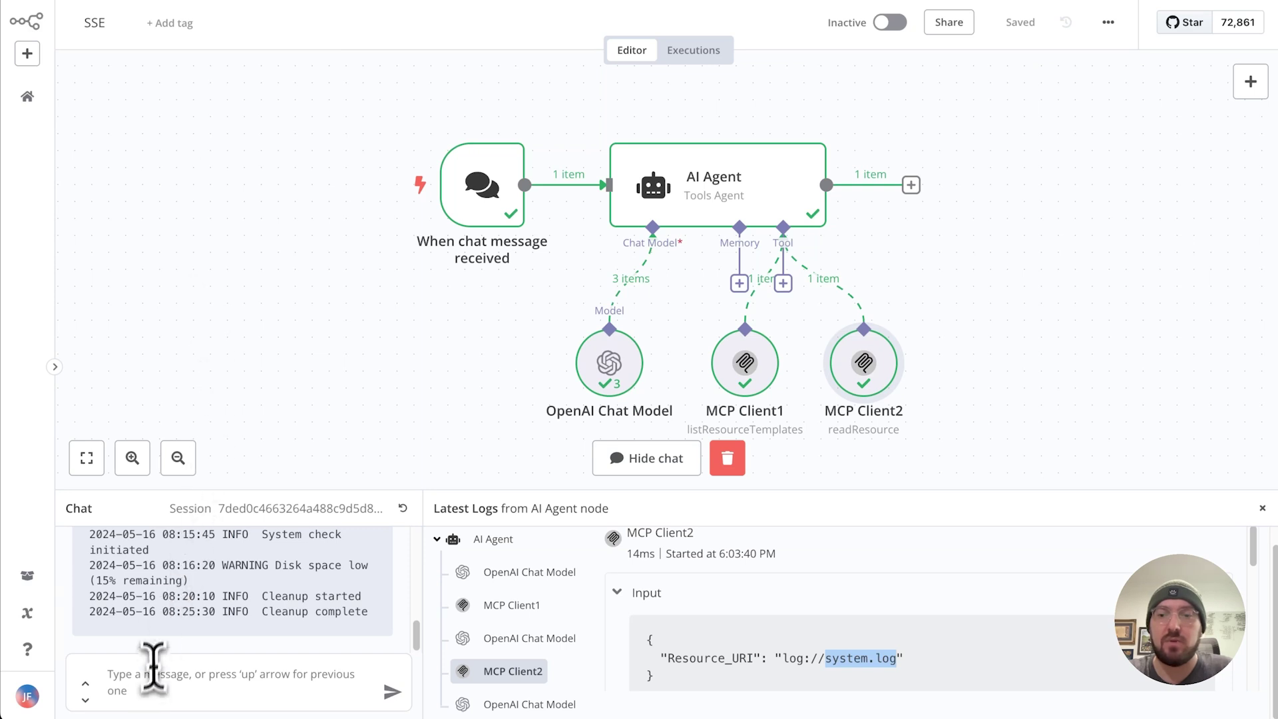
Recall the previous system.log request in the chat box and send it again
click(153, 678)
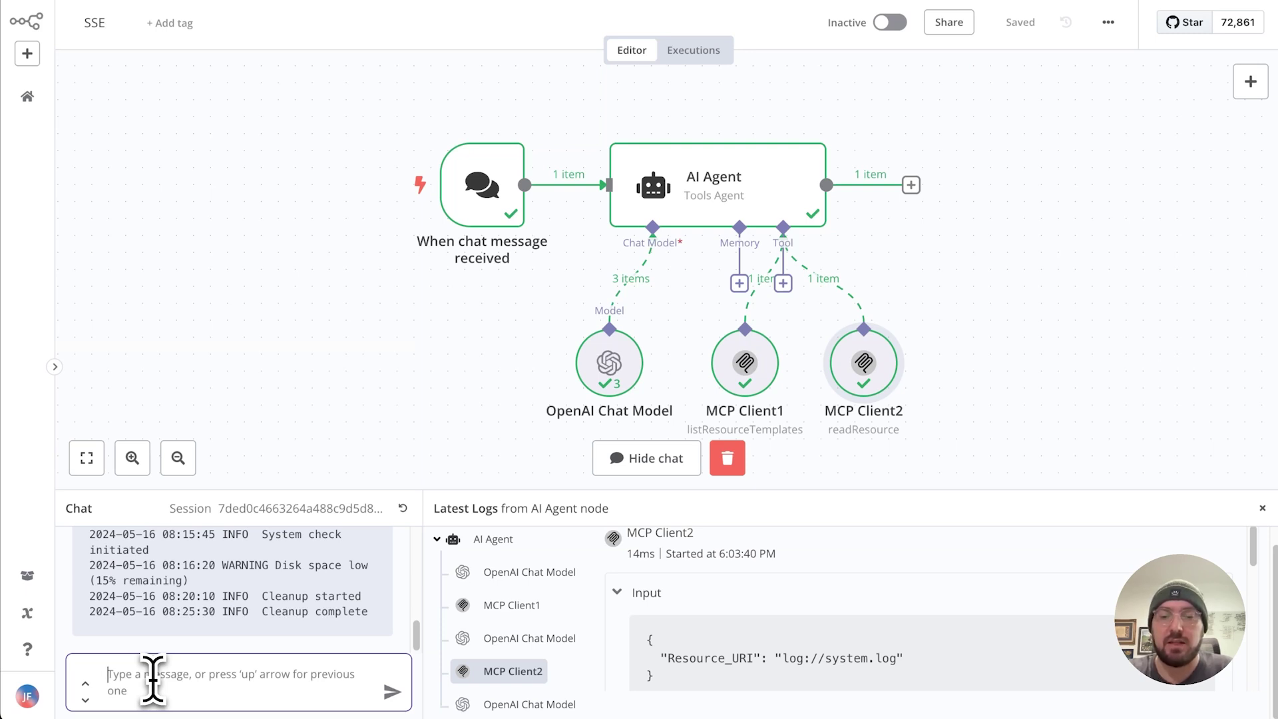
key(Up)
key(Return)
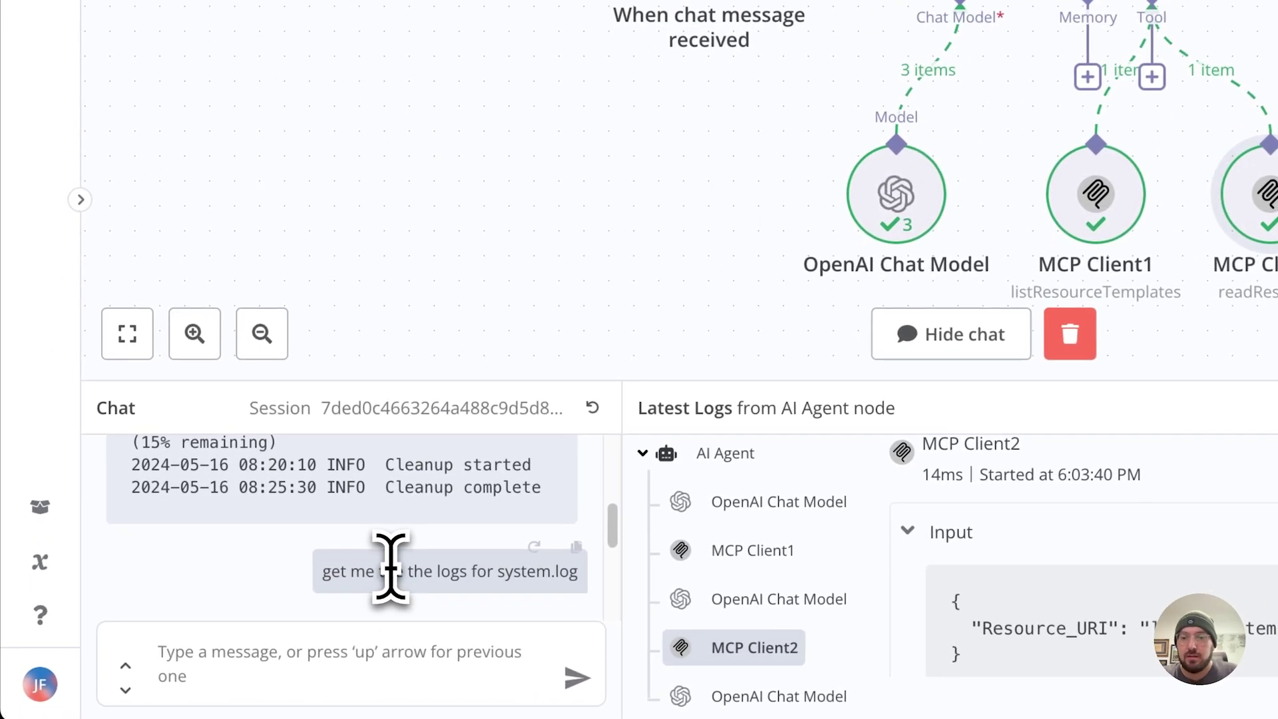
Copy the sent message, replace system.log with the spec.png docs request, and send it
triple_click(390, 568)
key(ctrl+c)
click(299, 671)
key(ctrl+v)
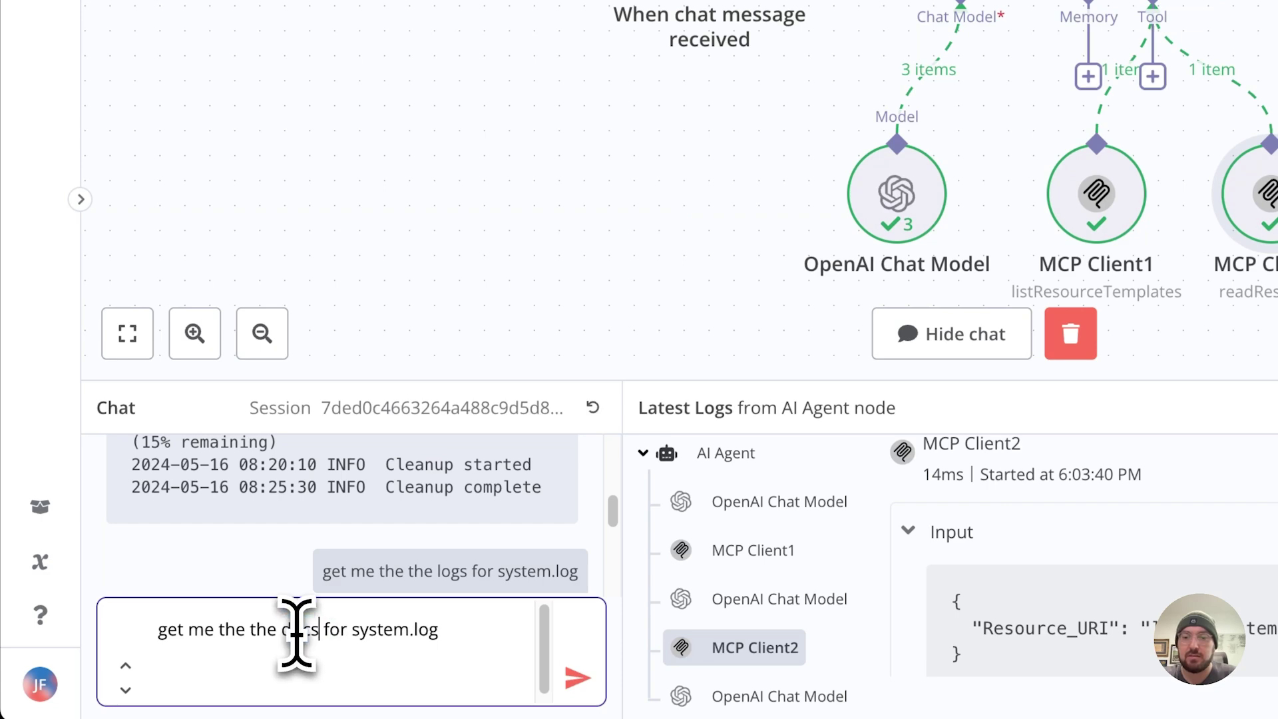
key(End)
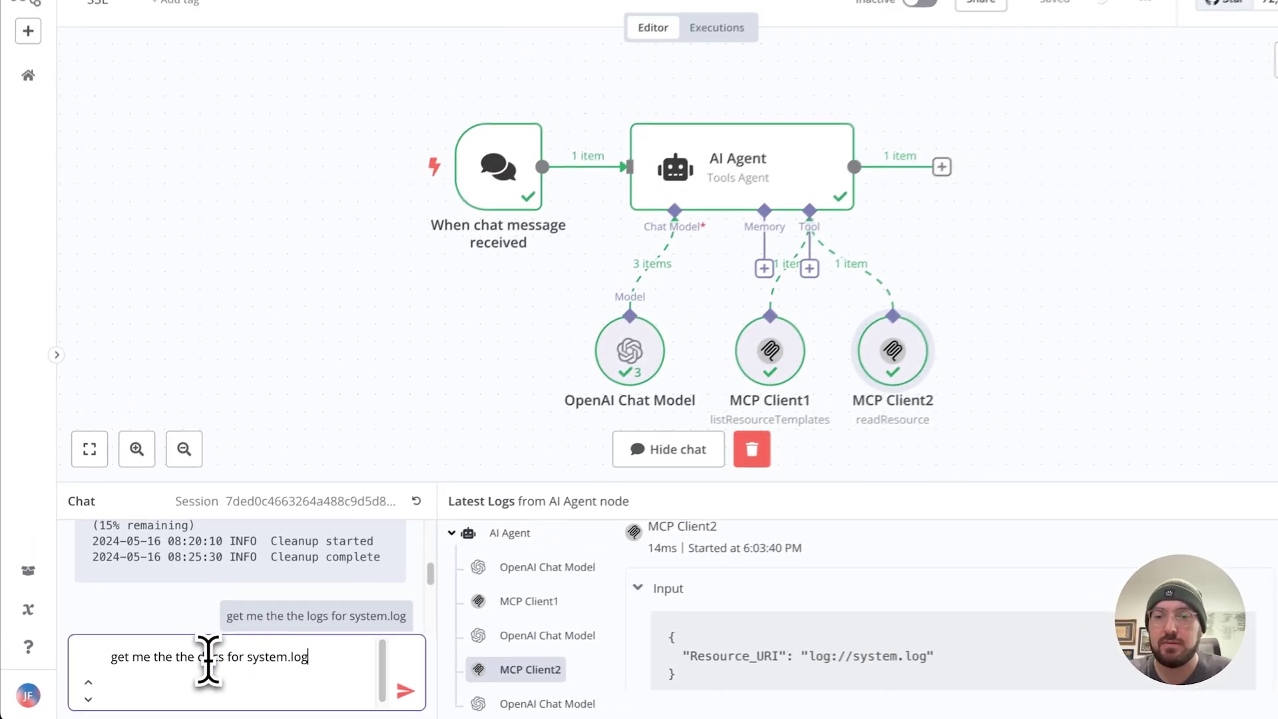
key(ctrl+shift+Left)
key(ctrl+shift+Left)
text(images spec)
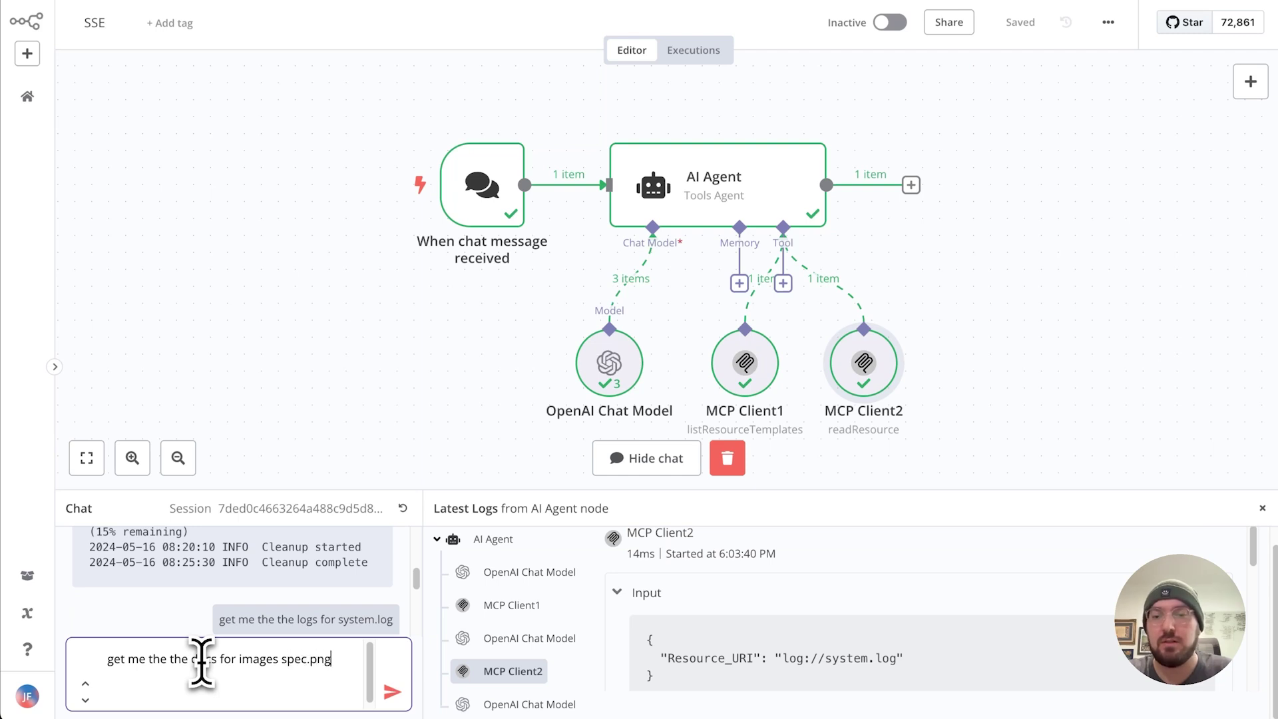
key(Return)
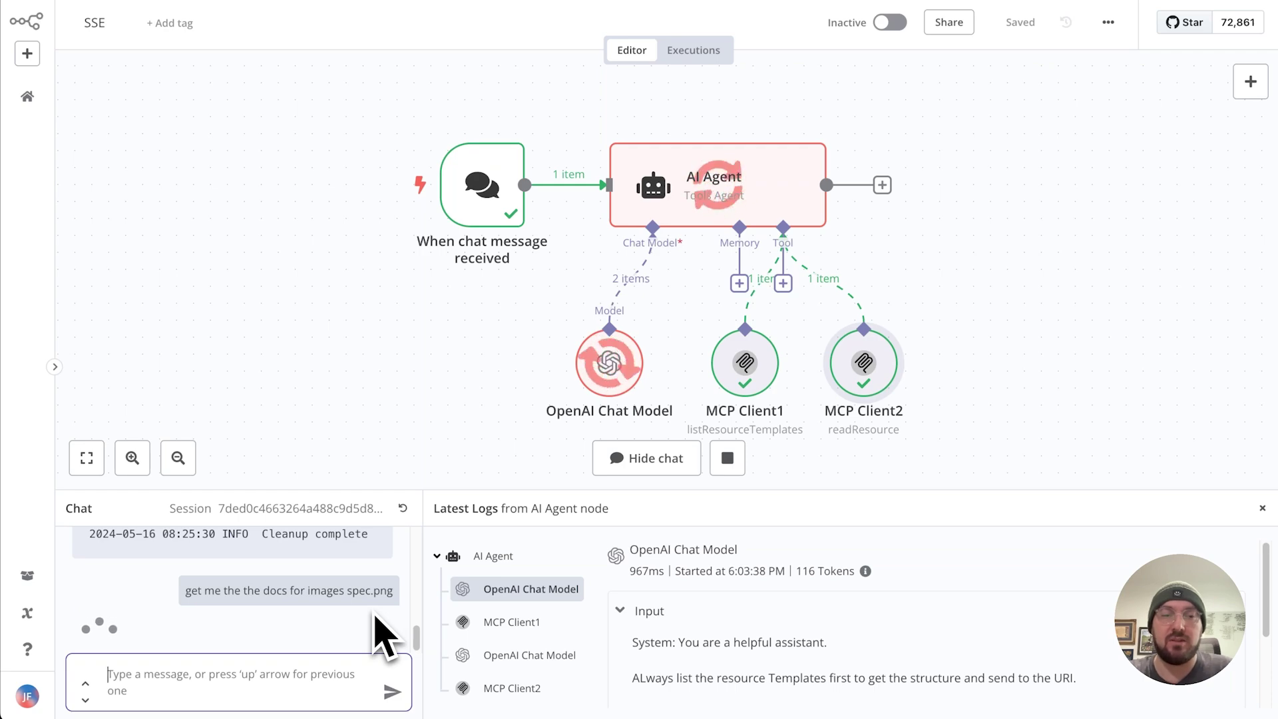
scroll(374, 619, down, 1)
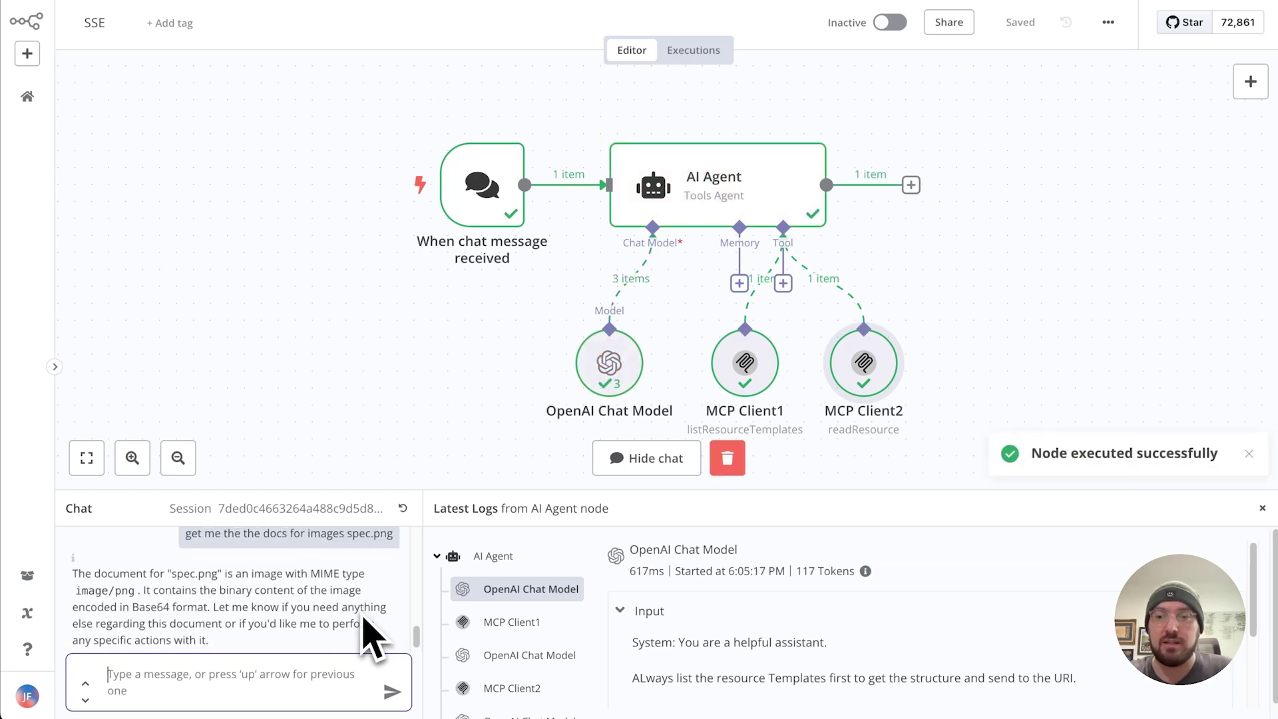
Highlight the agent's reply and the spec.png file name in it
drag(81, 563, 253, 592)
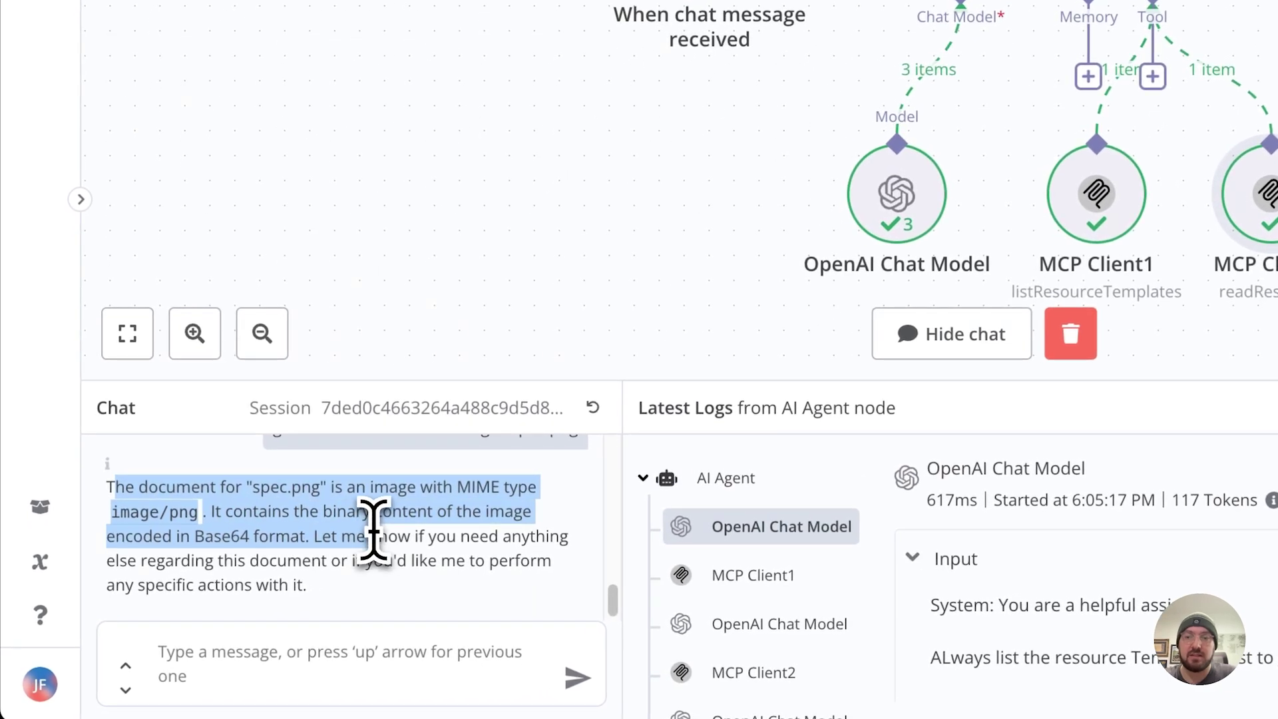
click(299, 502)
drag(248, 488, 319, 489)
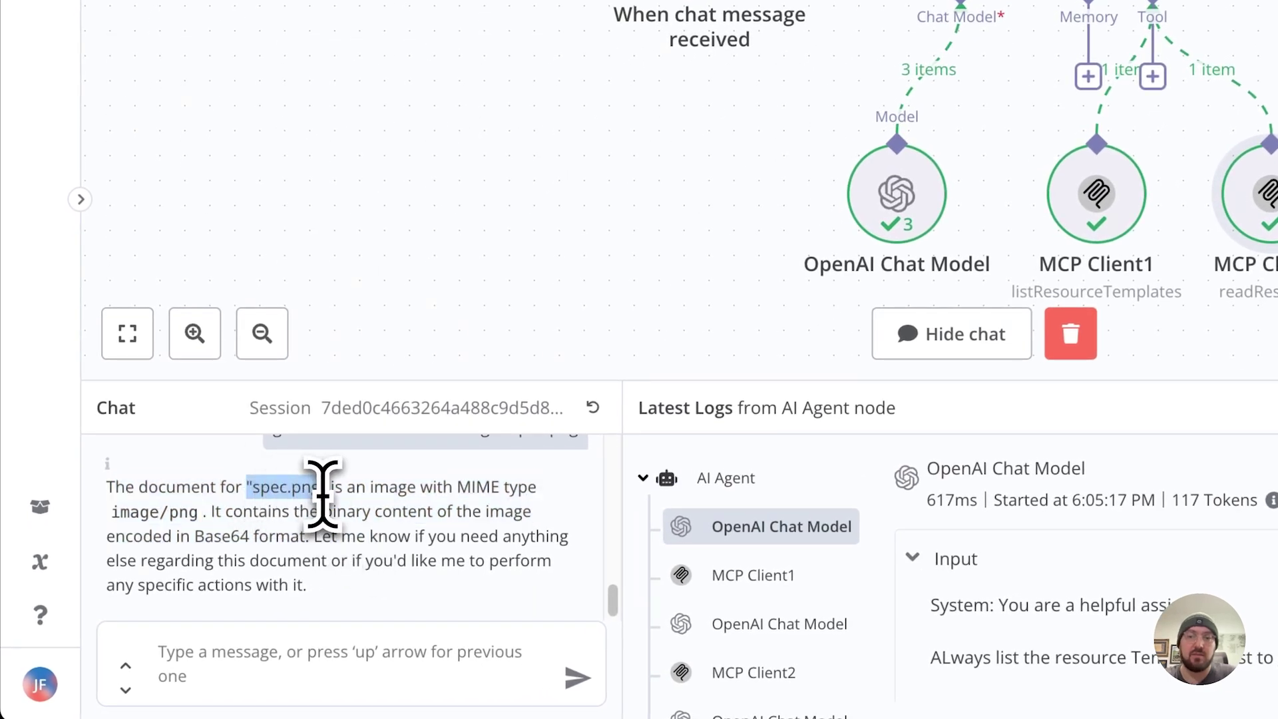
Inspect MCP Client2's log output showing the doc://images/spec.png resource JSON
click(404, 689)
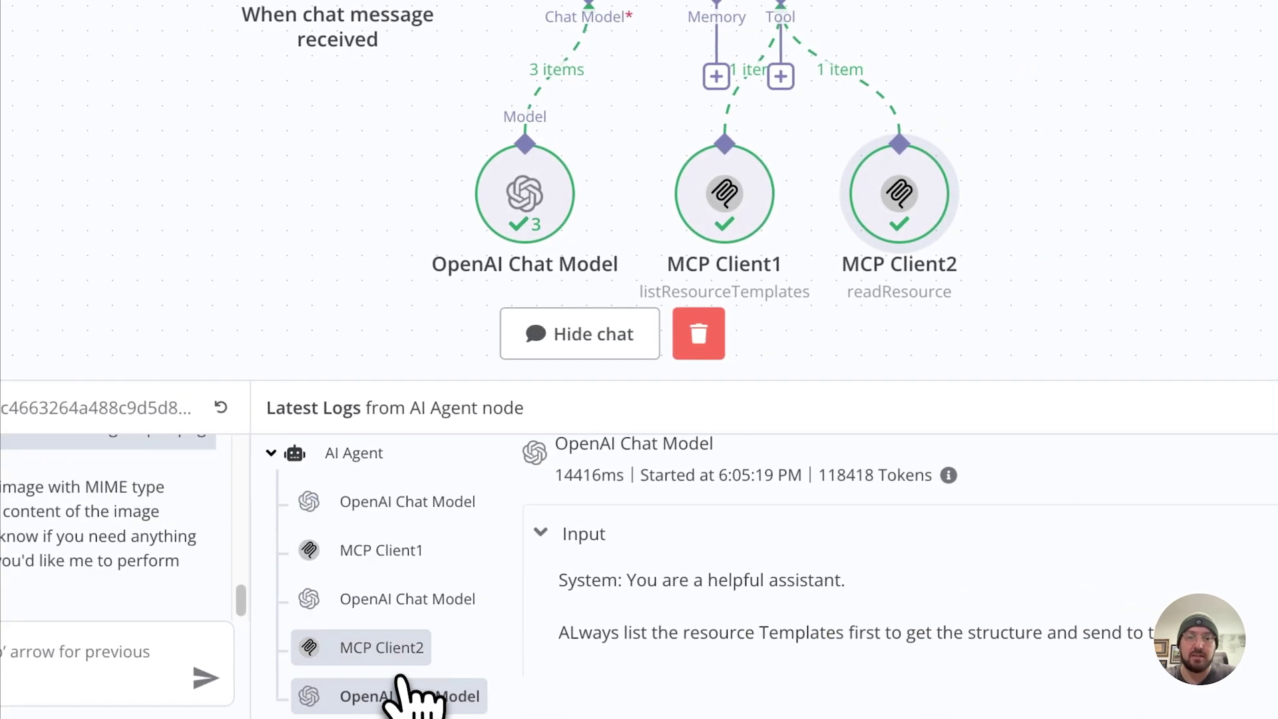
click(399, 650)
scroll(813, 655, down, 2)
scroll(825, 639, down, 5)
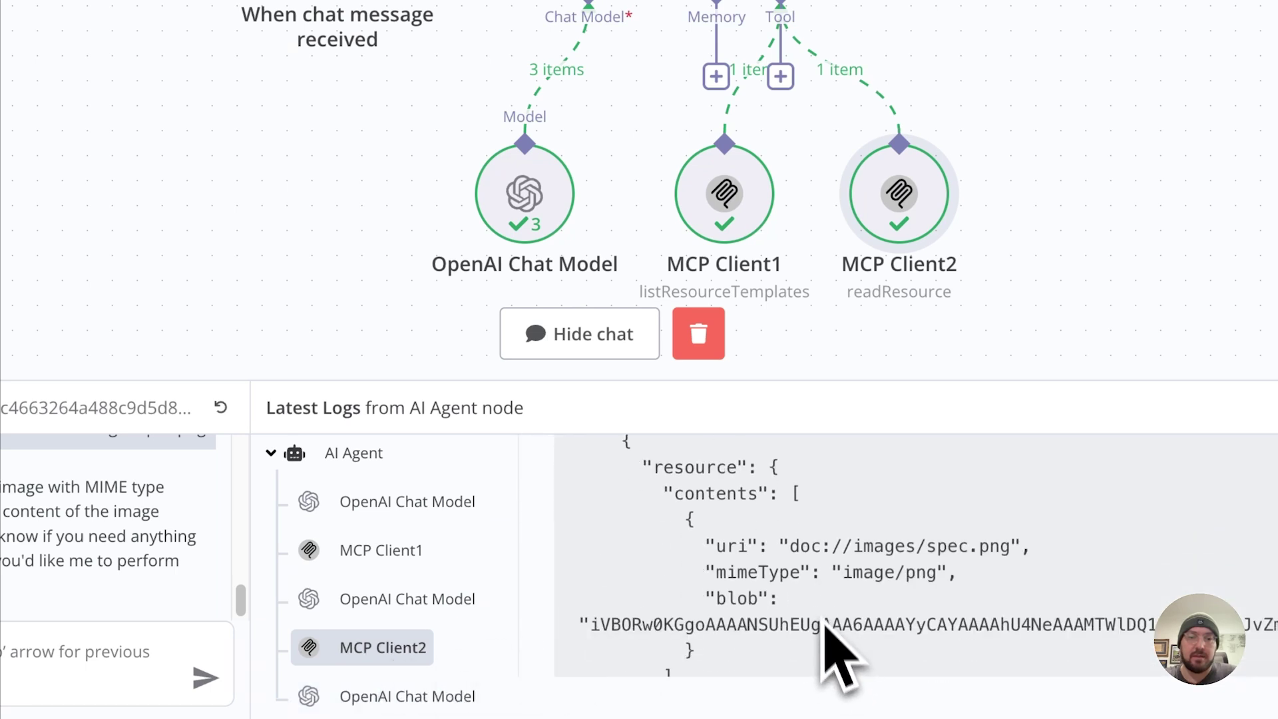
scroll(814, 629, up, 1)
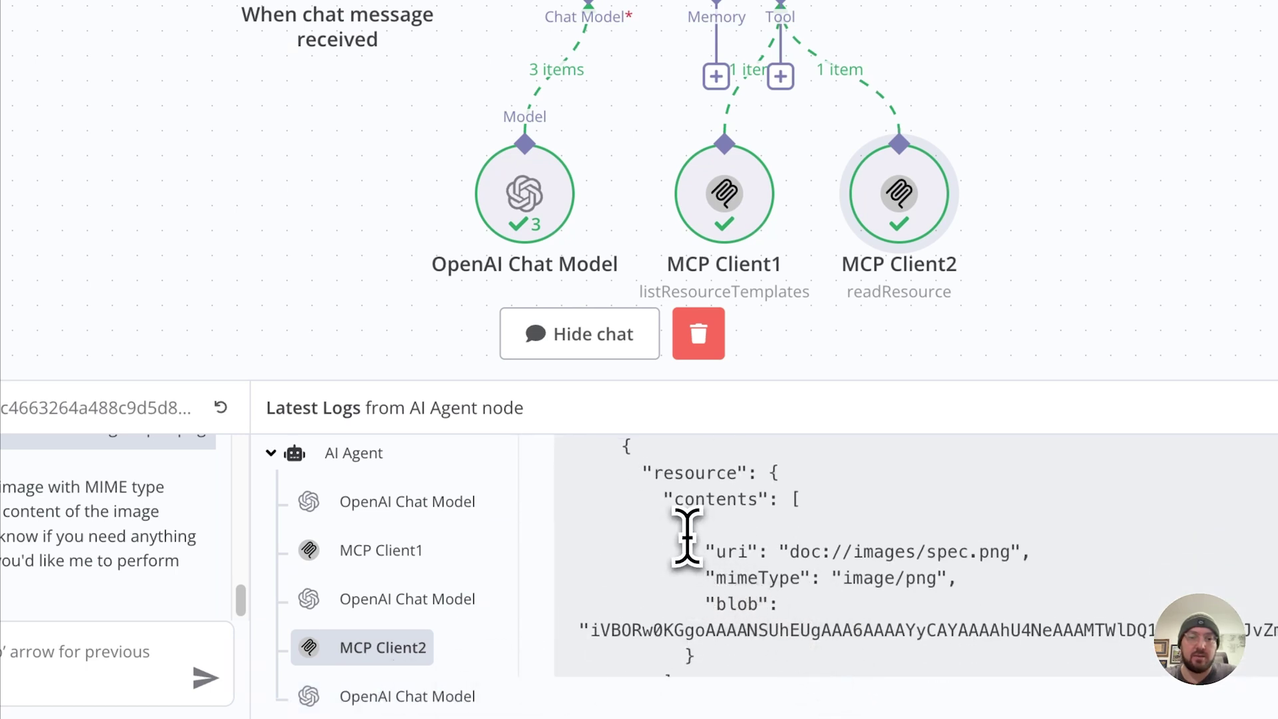
drag(687, 538, 765, 673)
click(849, 599)
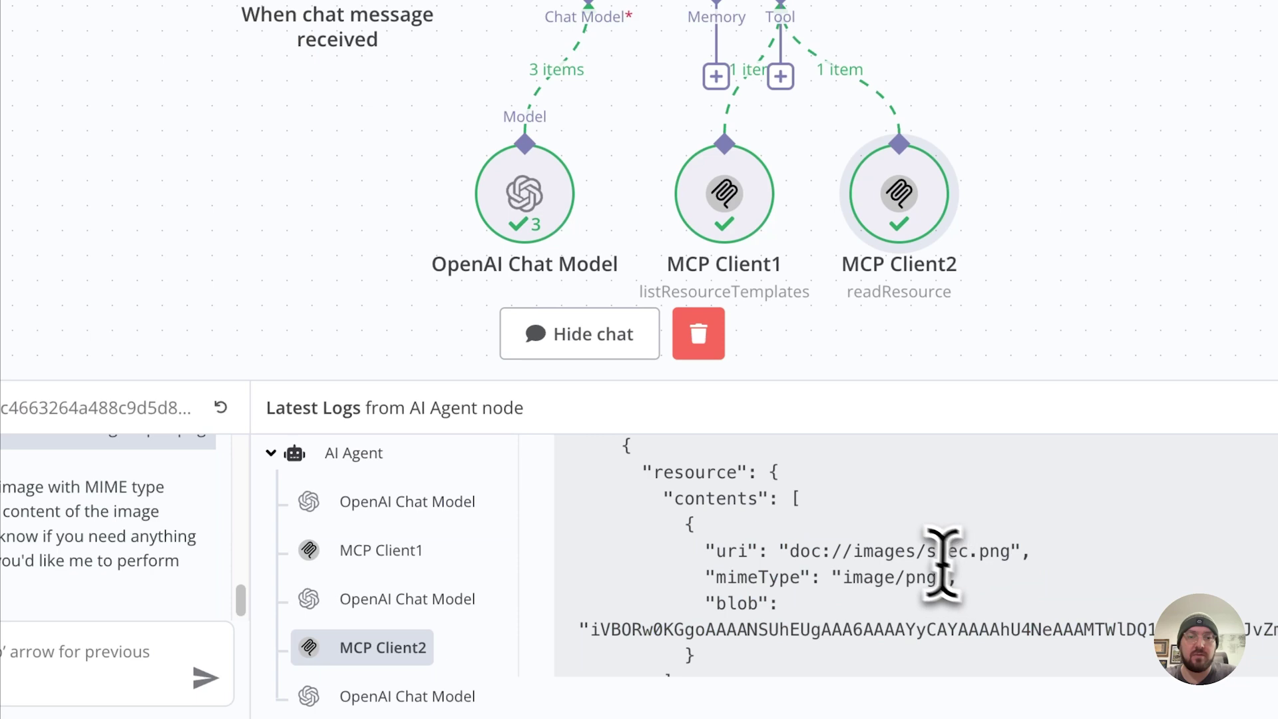
scroll(739, 560, up, 1)
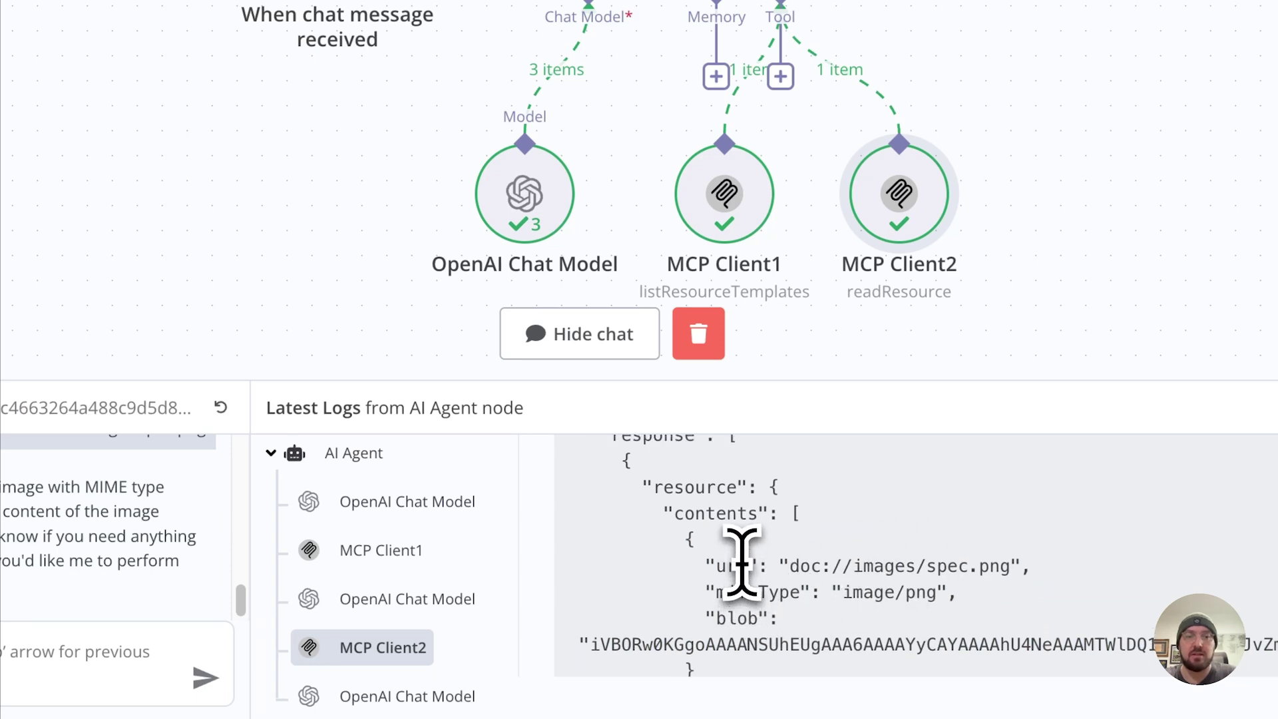
scroll(750, 615, down, 2)
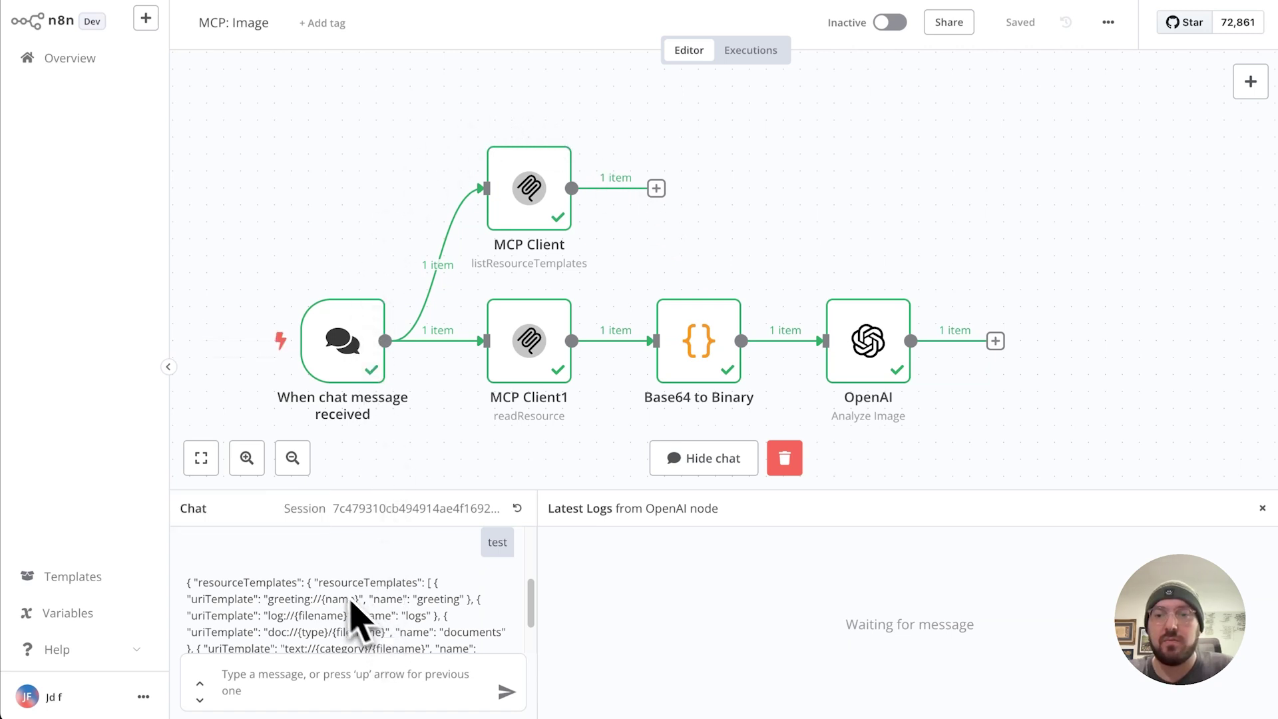
mouse_move(480, 201)
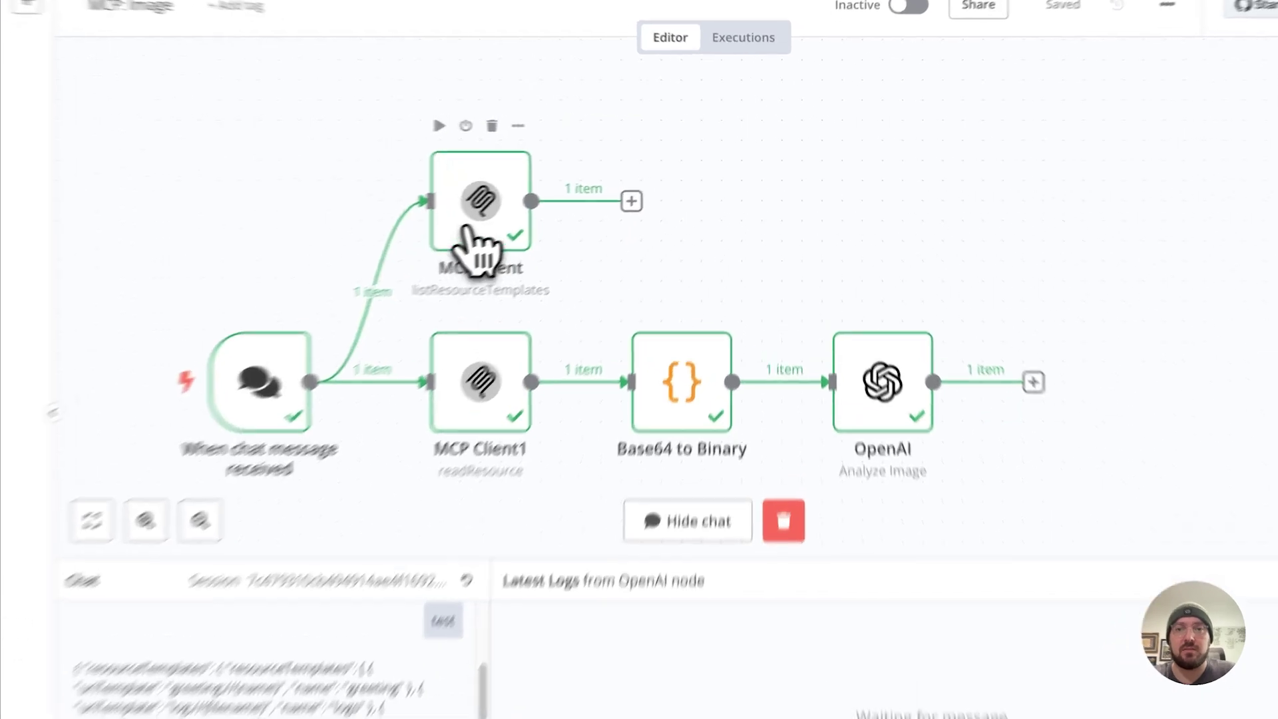
Check the MCP Client nodes, confirming MCP Client1's Resource URI is doc://images/spec.png
double_click(527, 200)
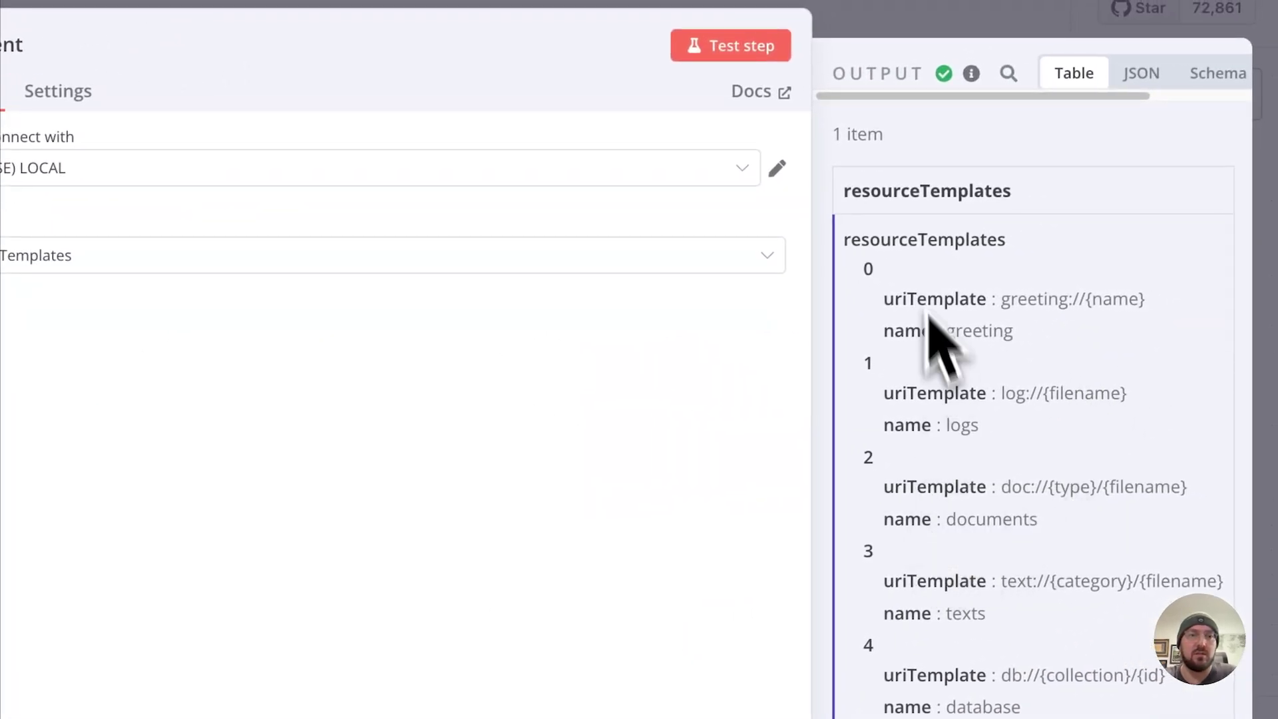
click(748, 40)
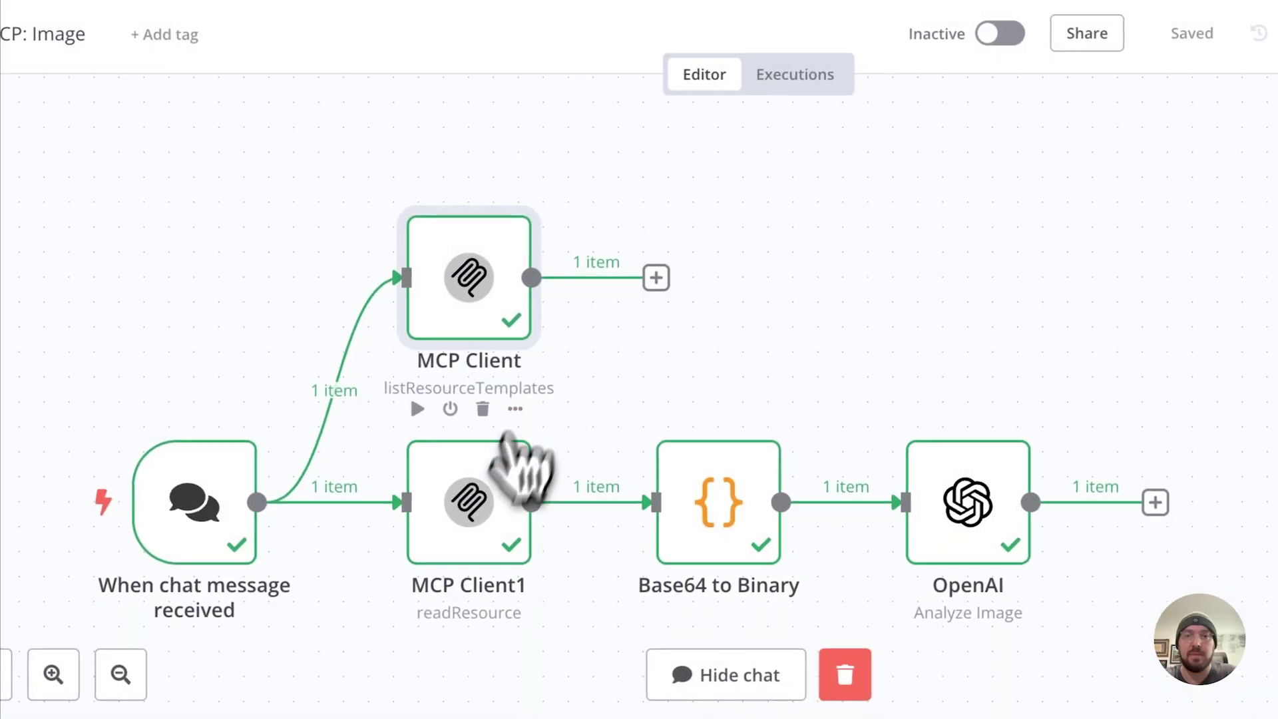
double_click(579, 472)
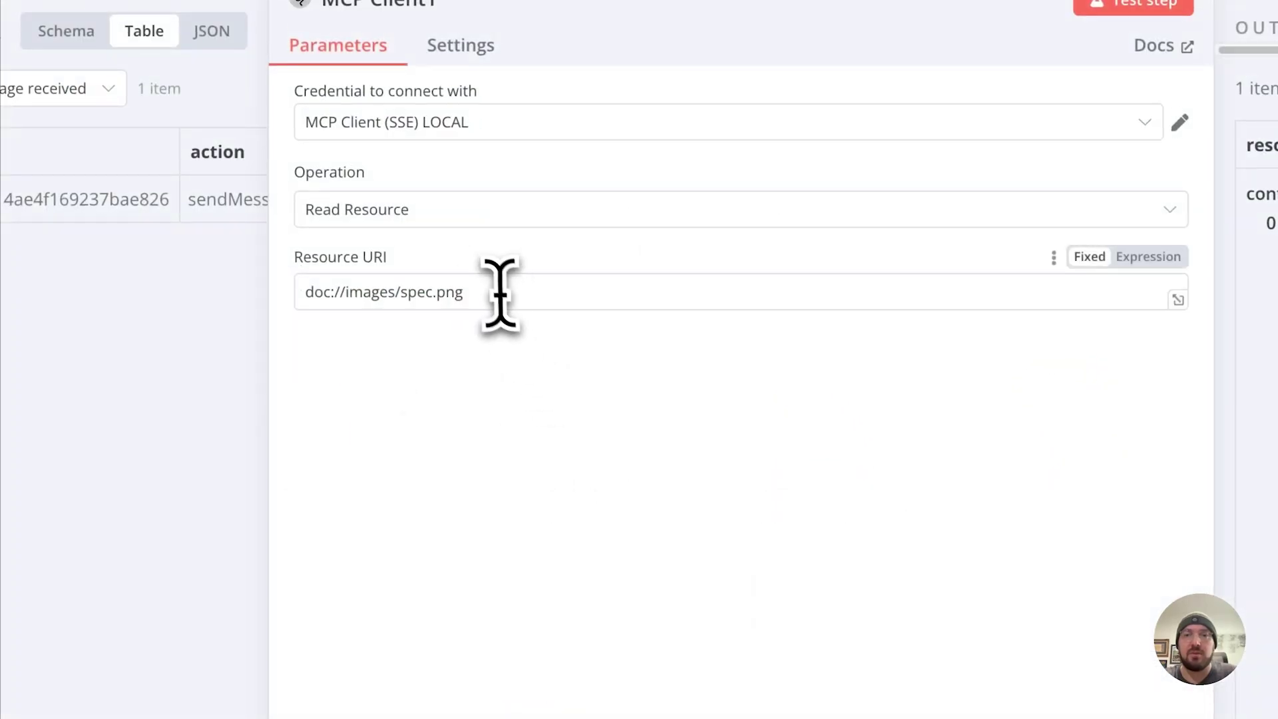
drag(500, 291, 304, 294)
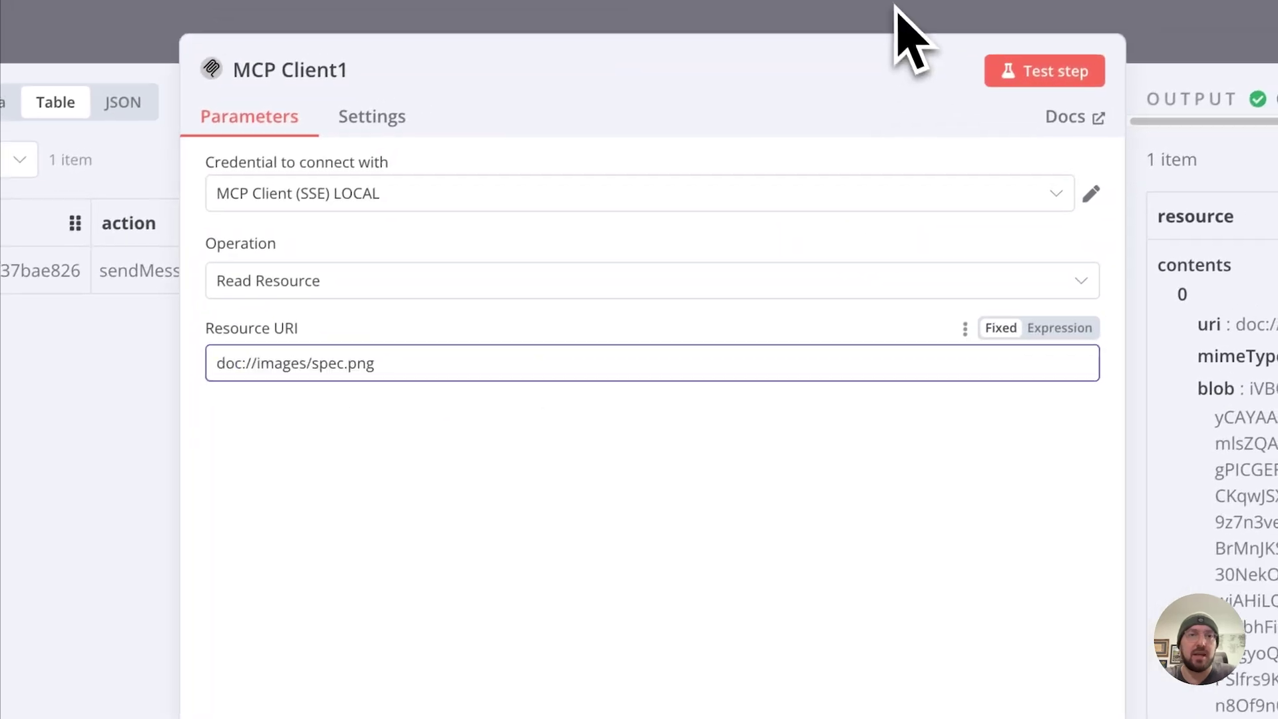
click(895, 12)
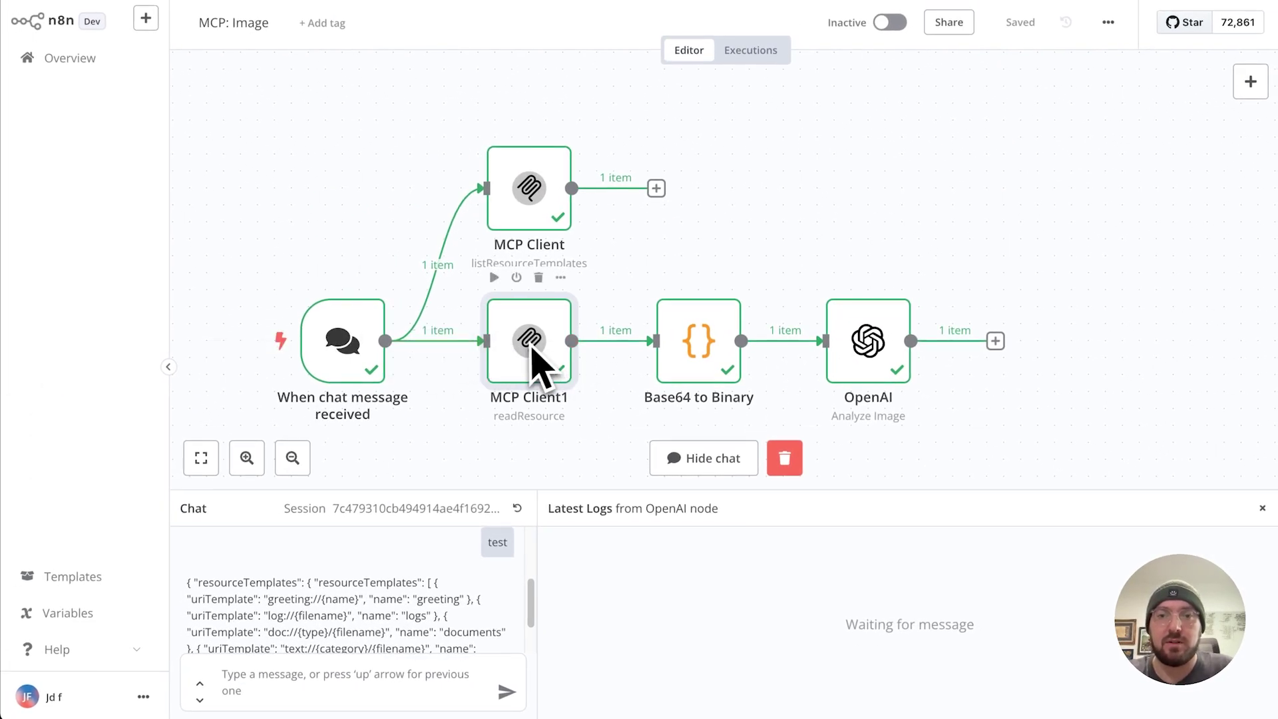
In Base64 to Binary, map fileName to the input uri and mimeType to the input mimeType
double_click(700, 344)
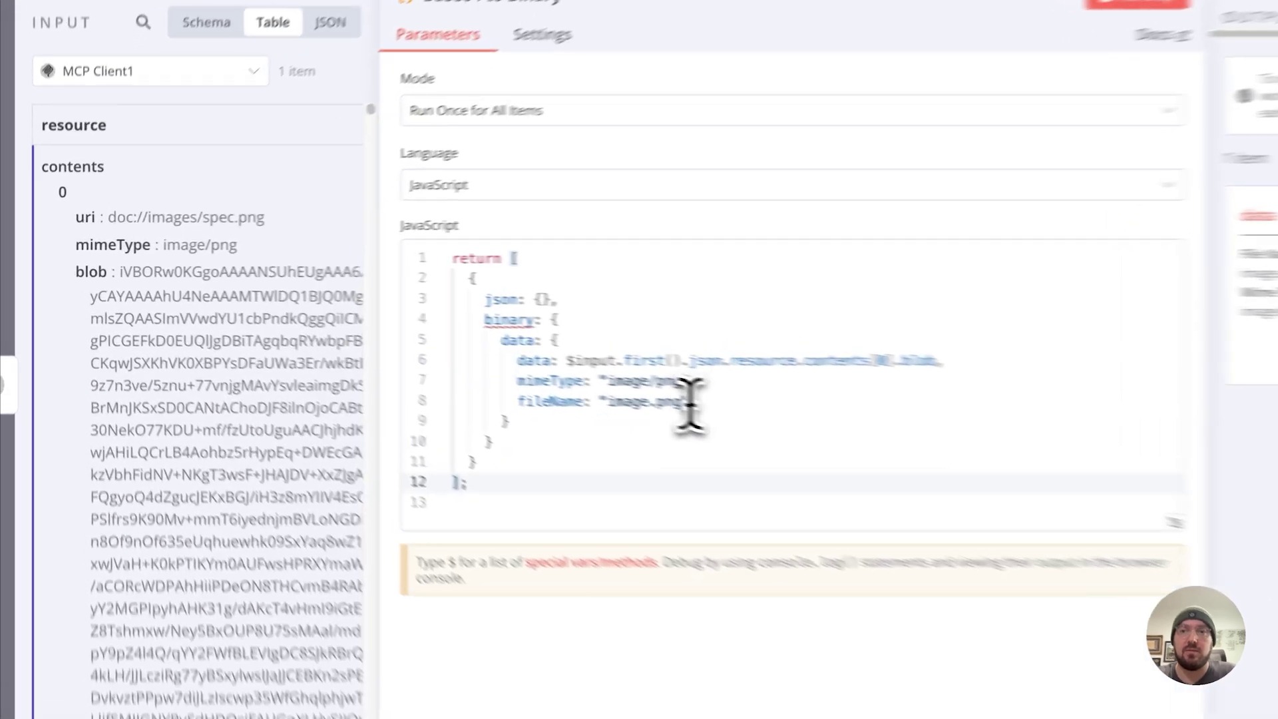
click(484, 371)
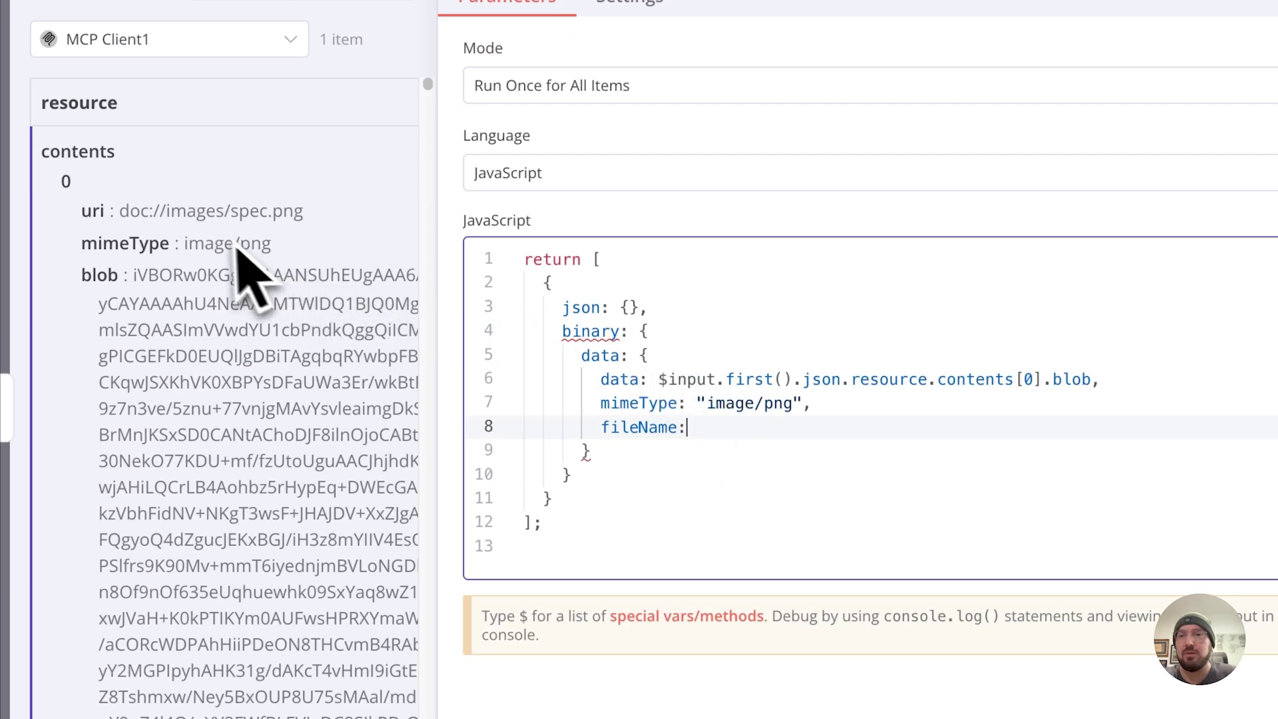
drag(100, 215, 722, 427)
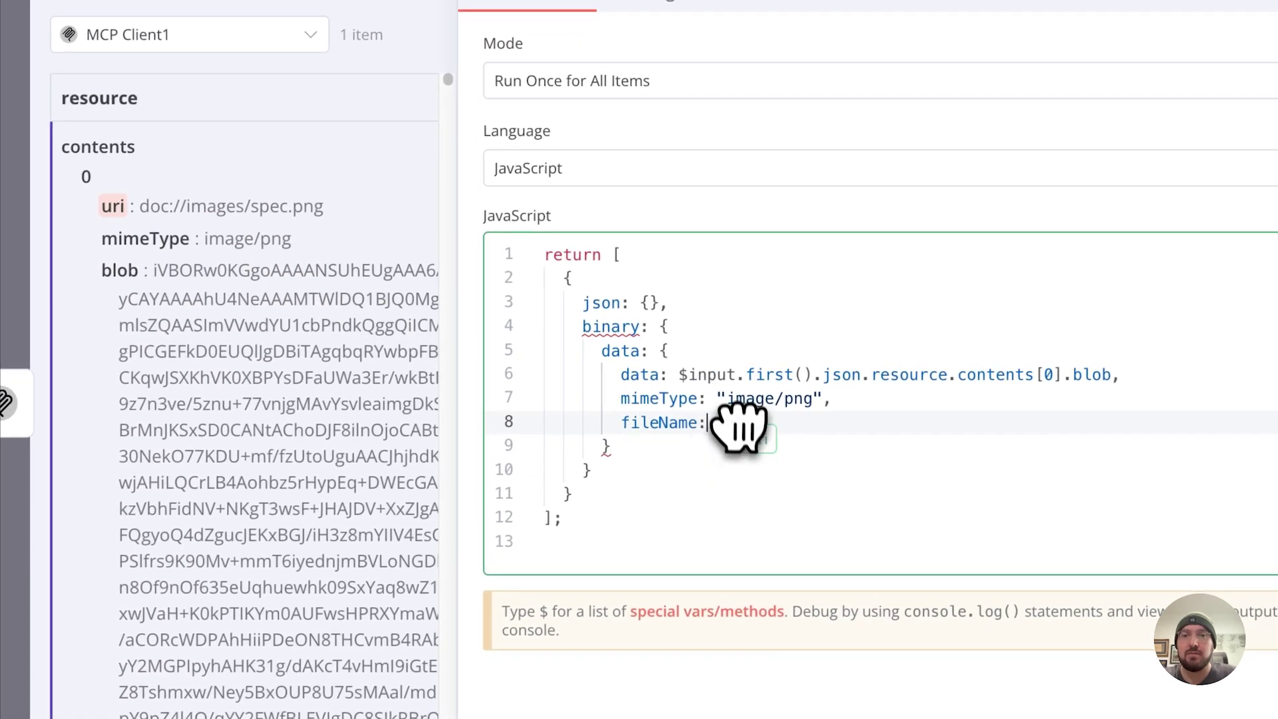
drag(785, 375, 694, 377)
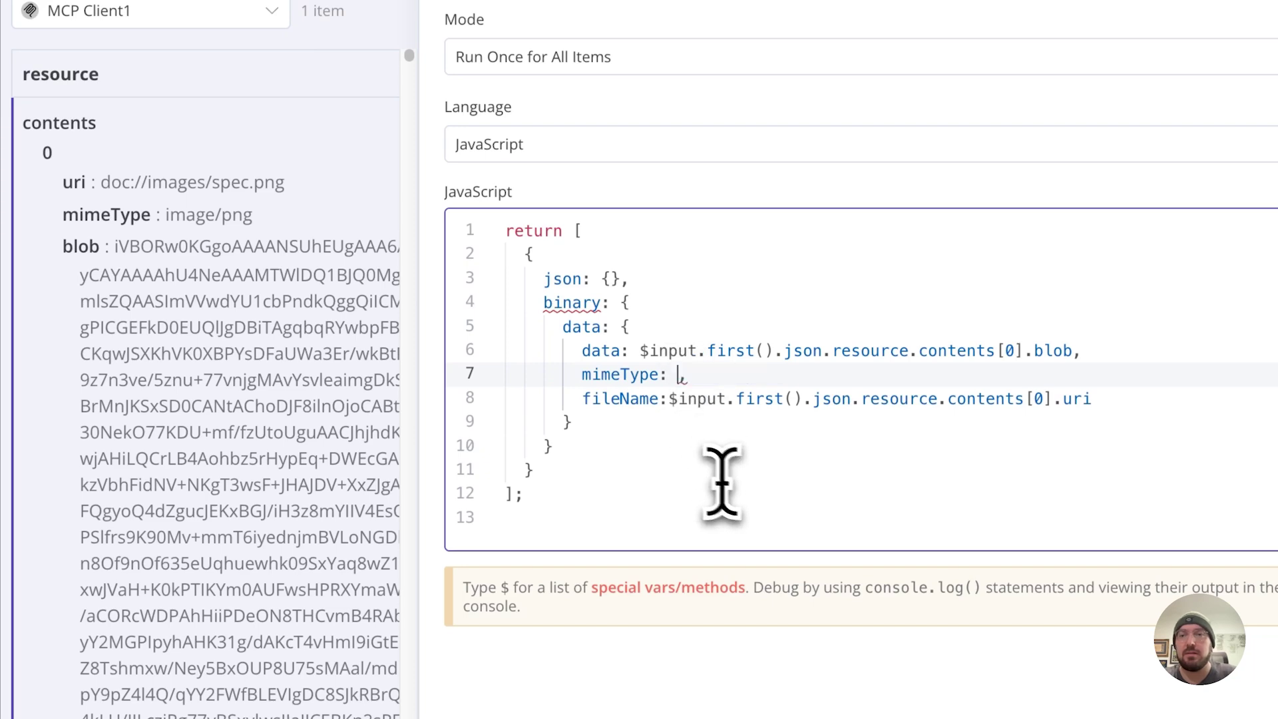
drag(110, 215, 713, 400)
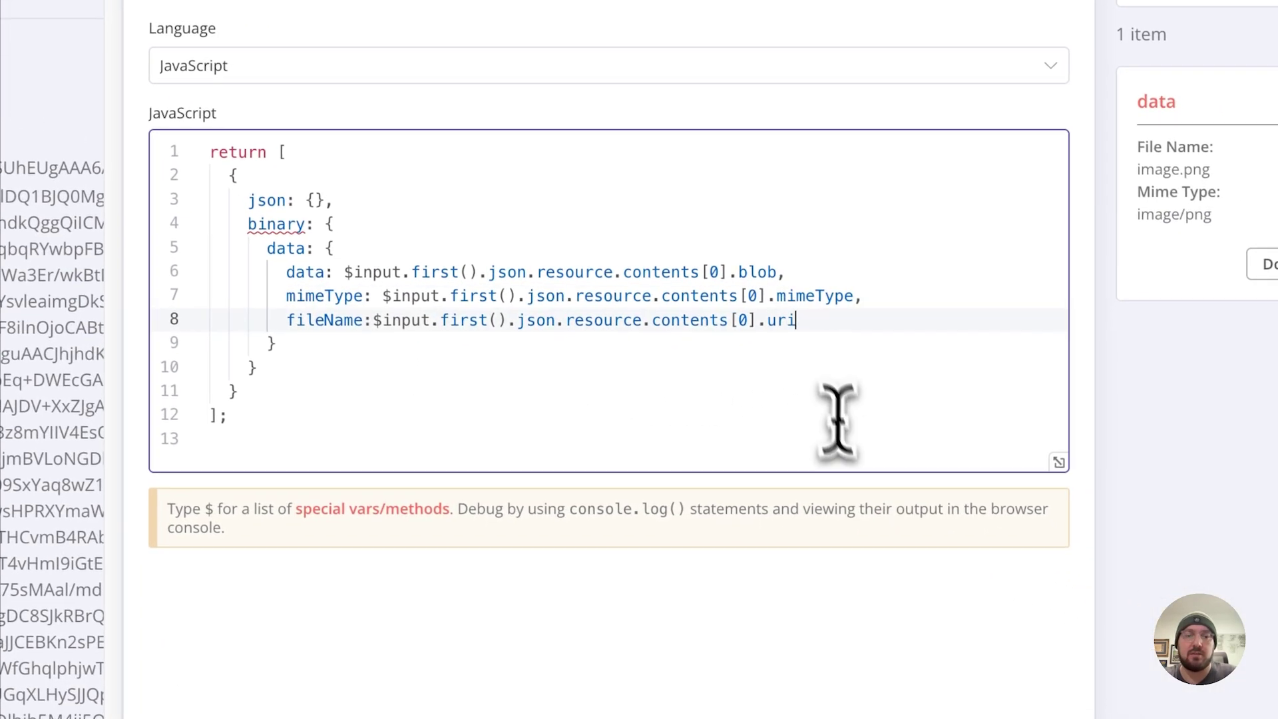
text(.)
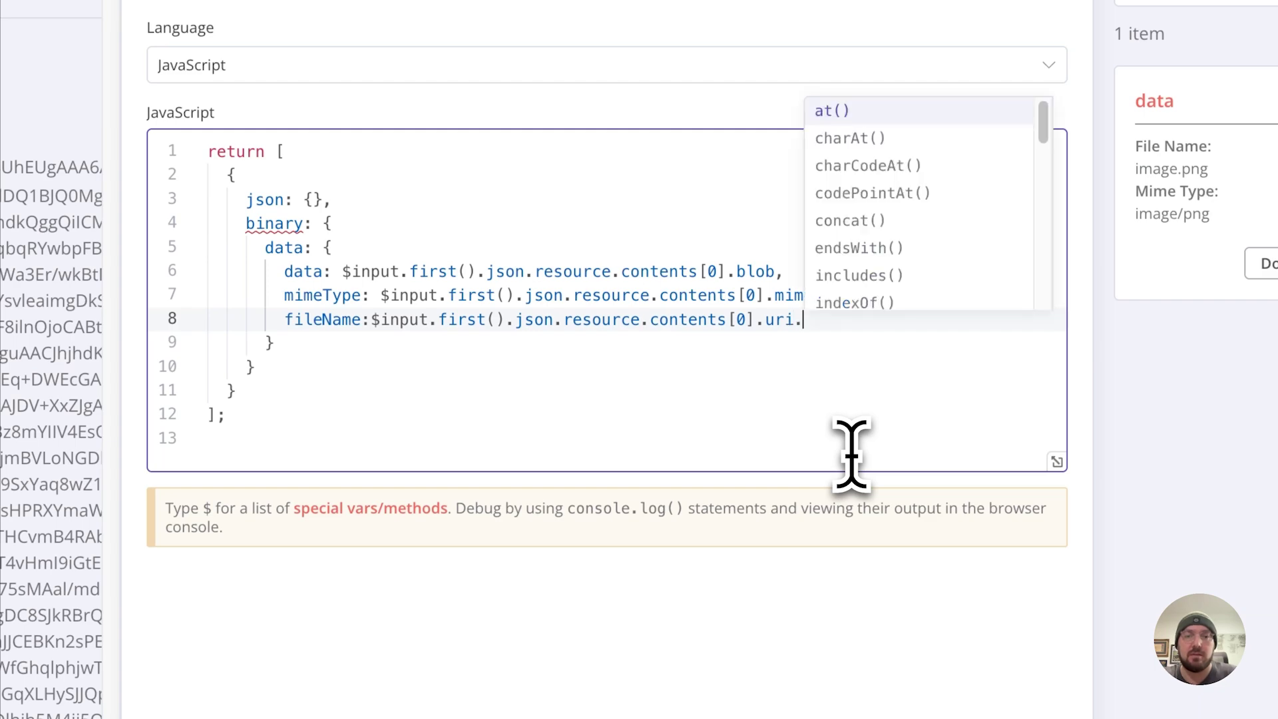
text(split("/)
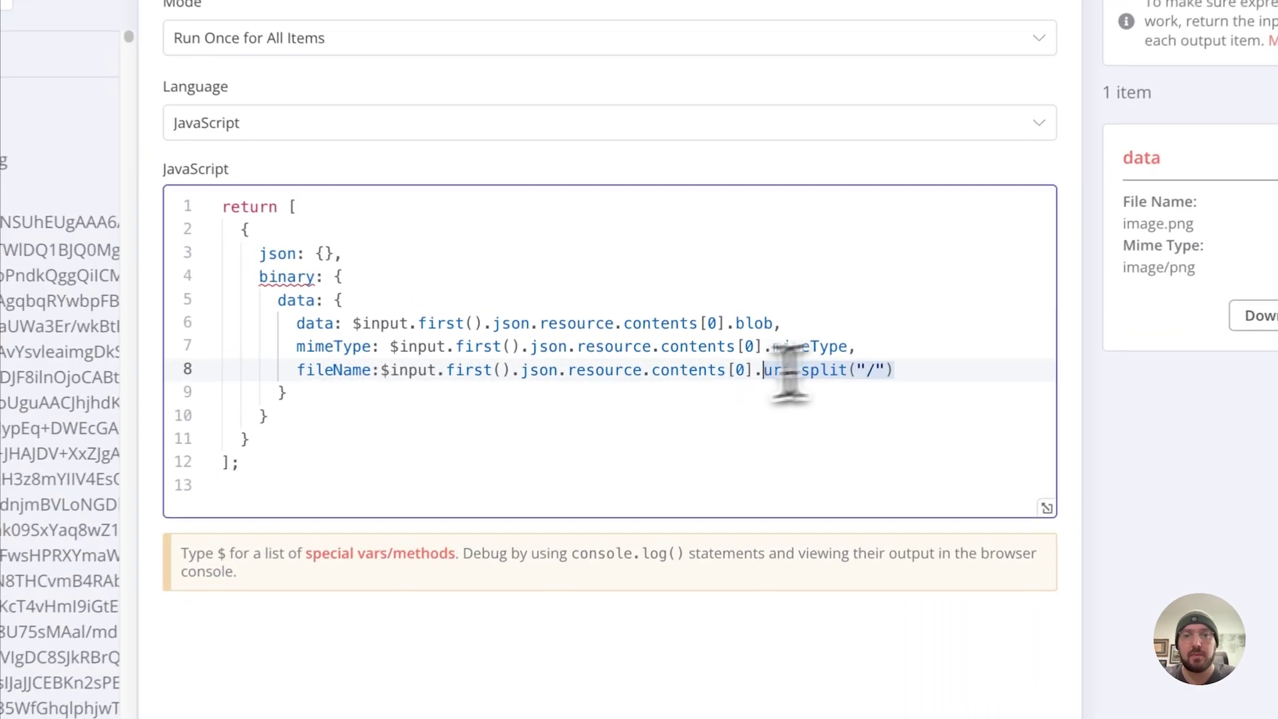
Make fileName the last '/'-separated part of the uri, then test to get spec.png
drag(840, 373, 479, 372)
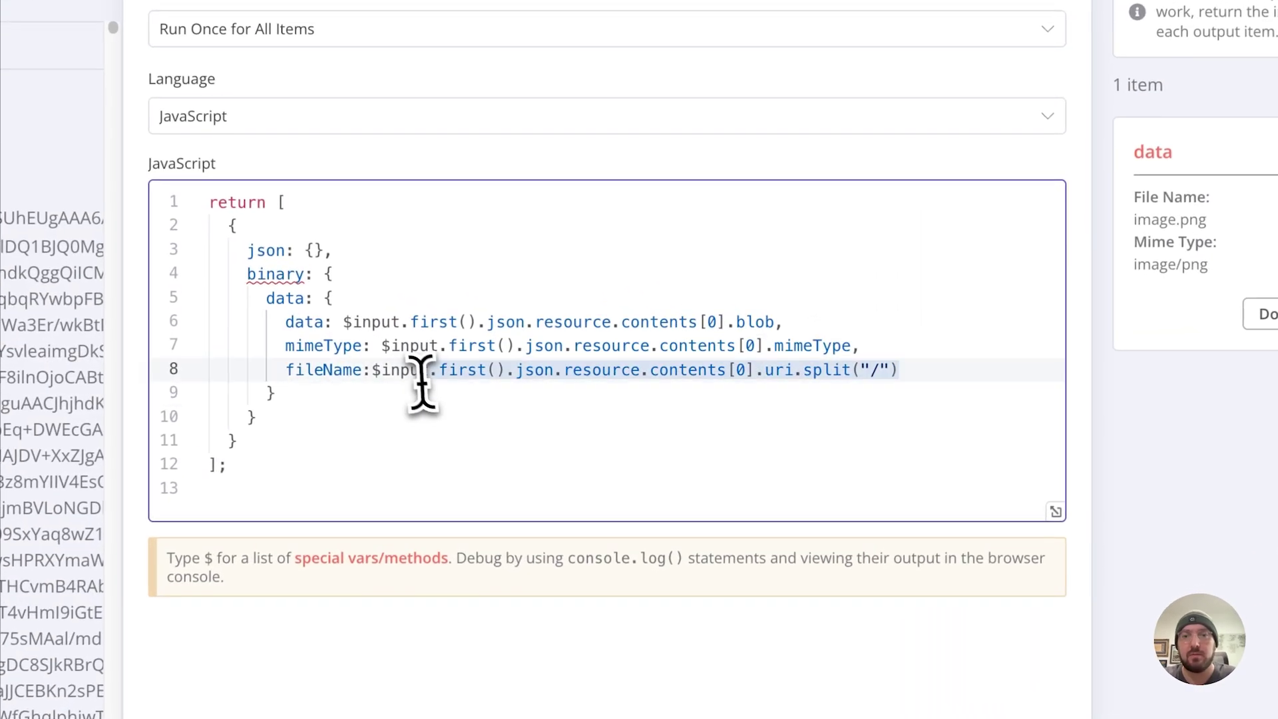
click(911, 379)
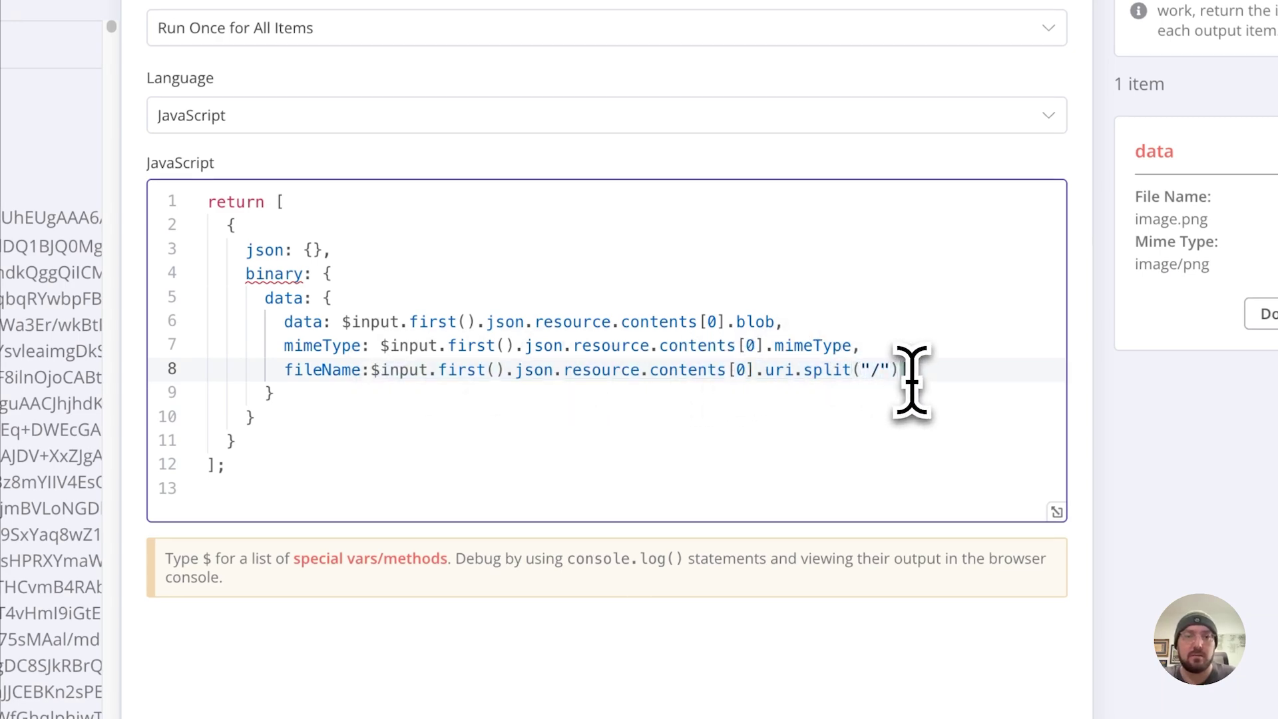
text([)
text($input.first().json.resource.contents[0].uri.split("/"))
text(.)
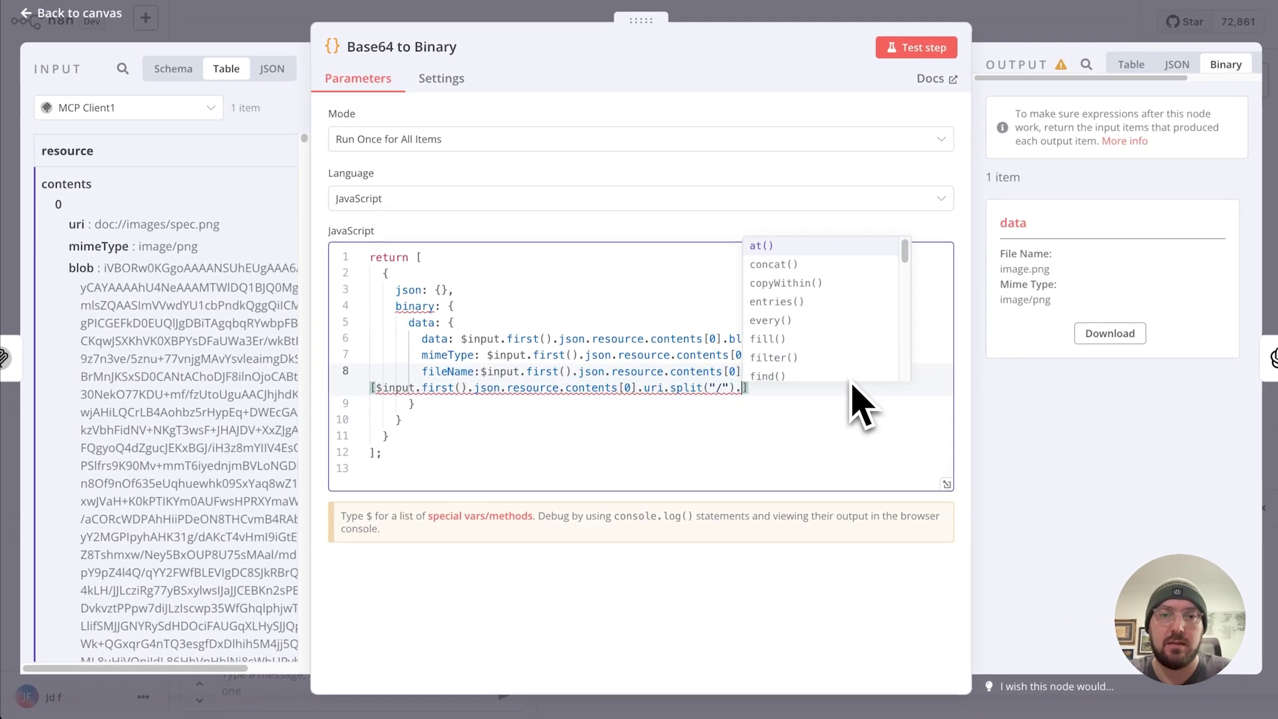
text(length-1)
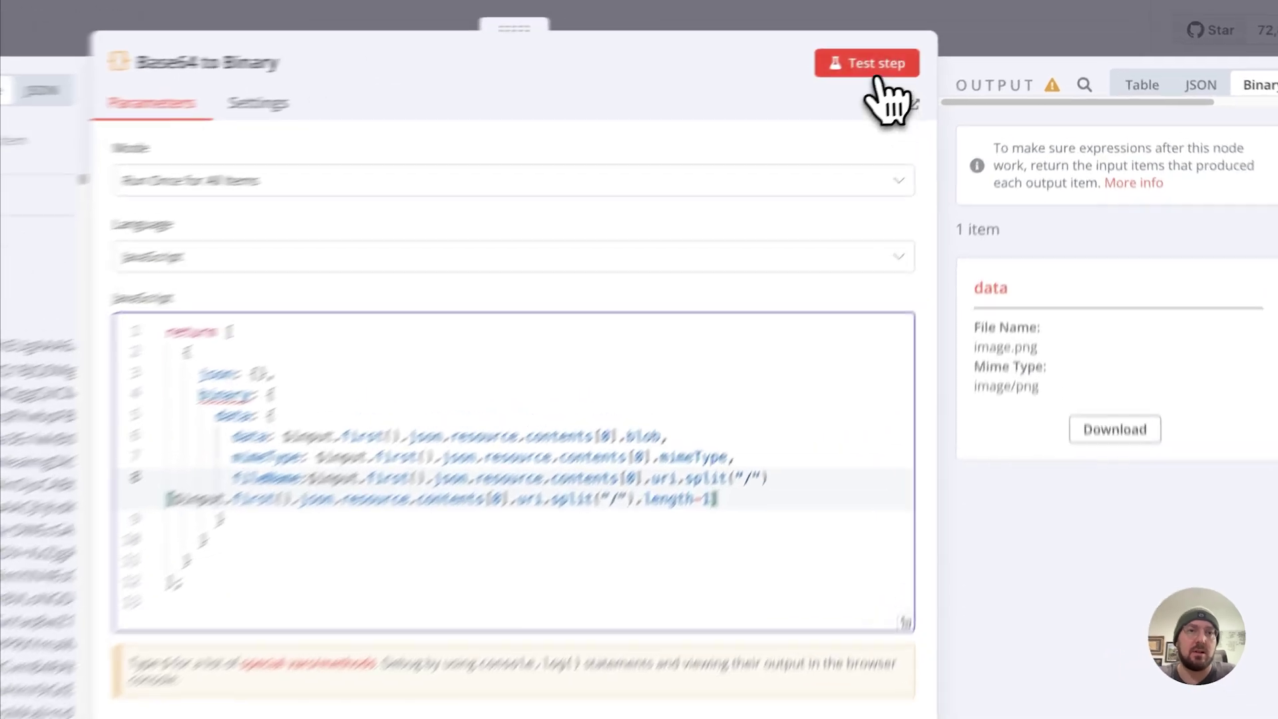
click(917, 47)
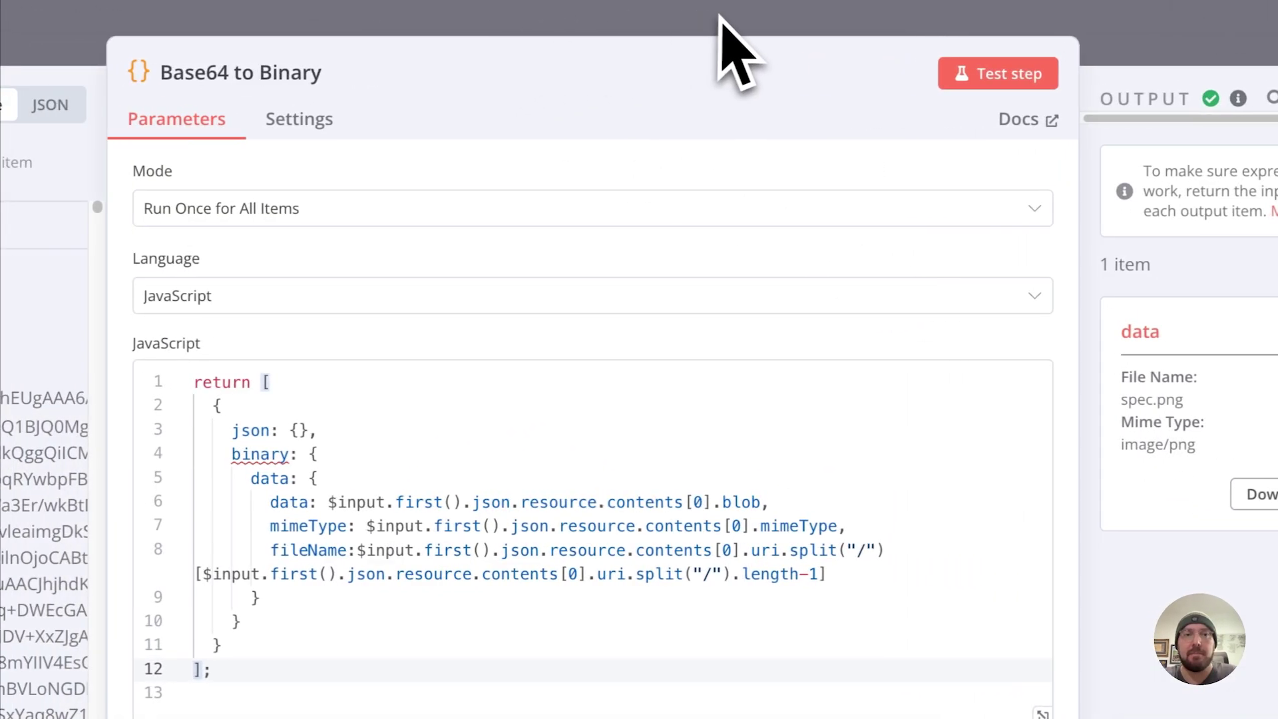
click(733, 20)
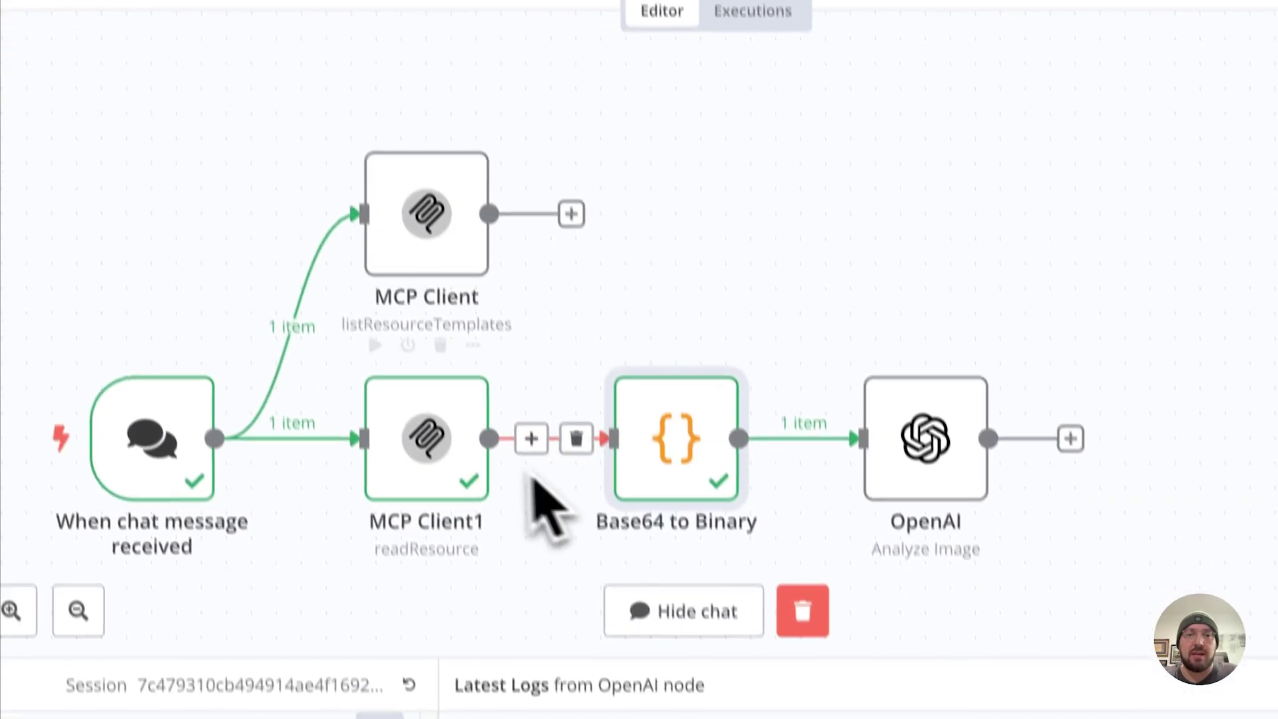
Pan the canvas and send a 'test' chat message to run the workflow
drag(857, 251, 739, 194)
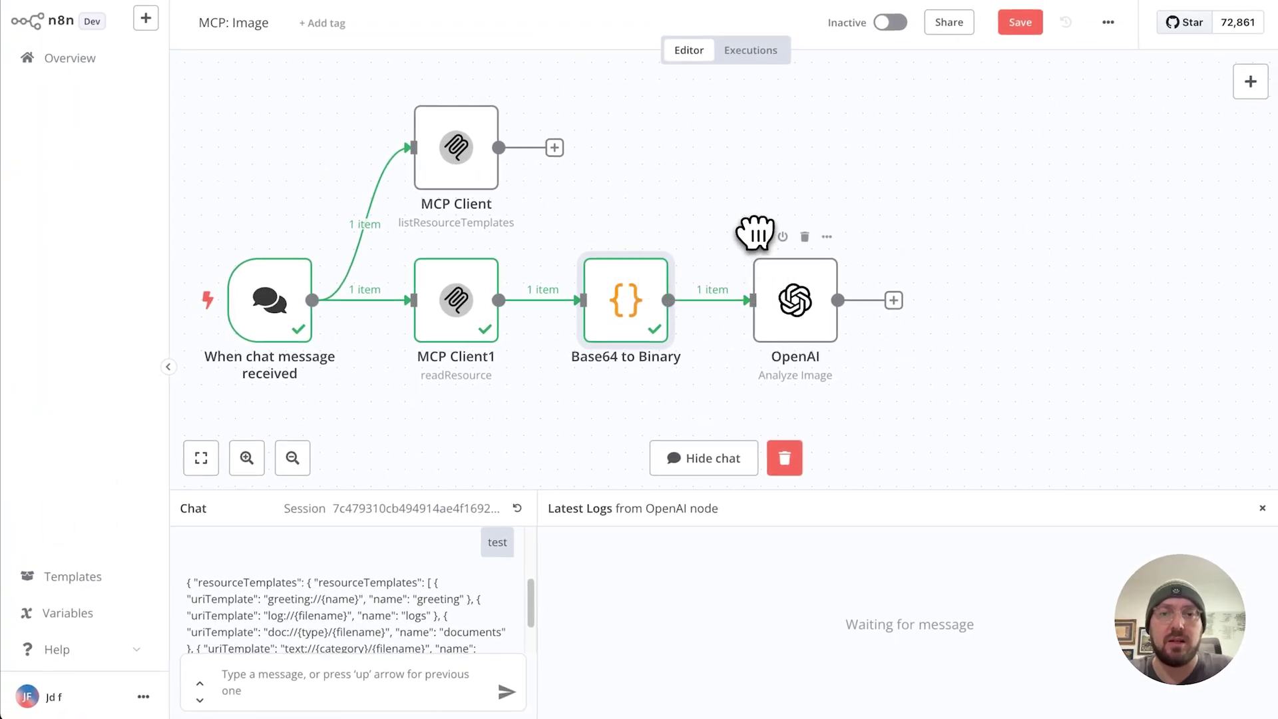
click(327, 672)
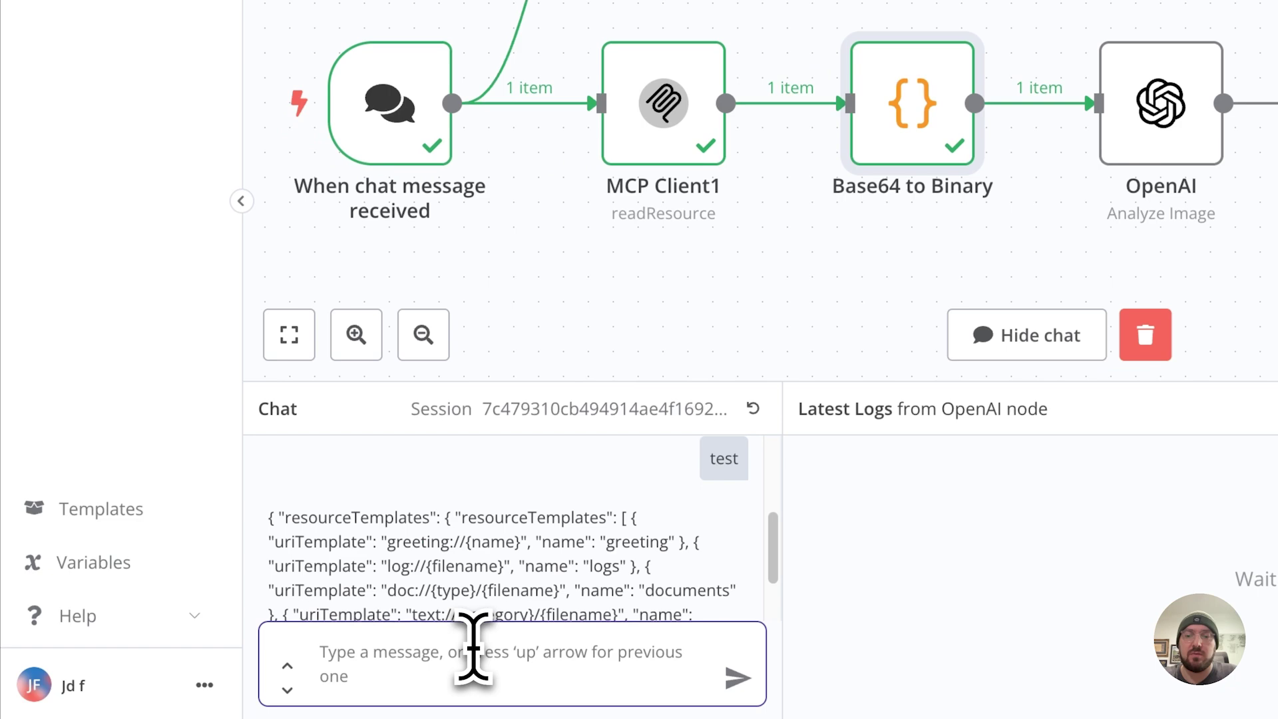
text(test)
key(Return)
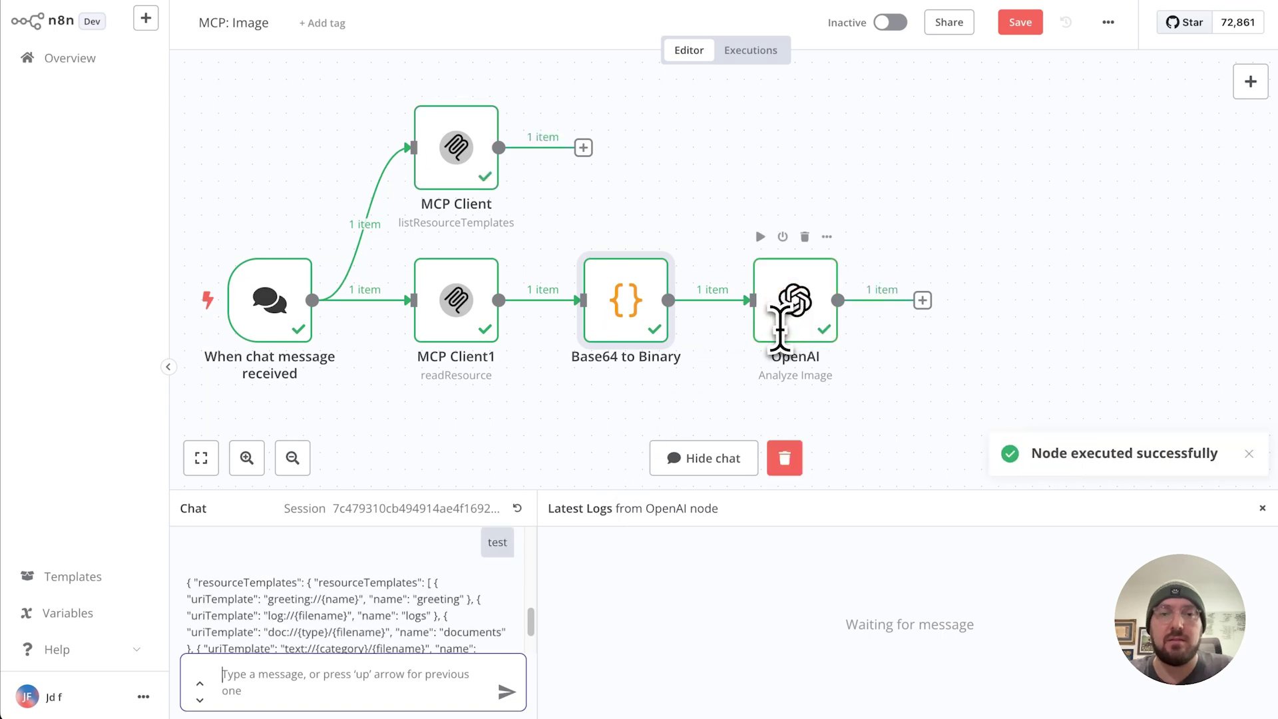
scroll(395, 590, down, 2)
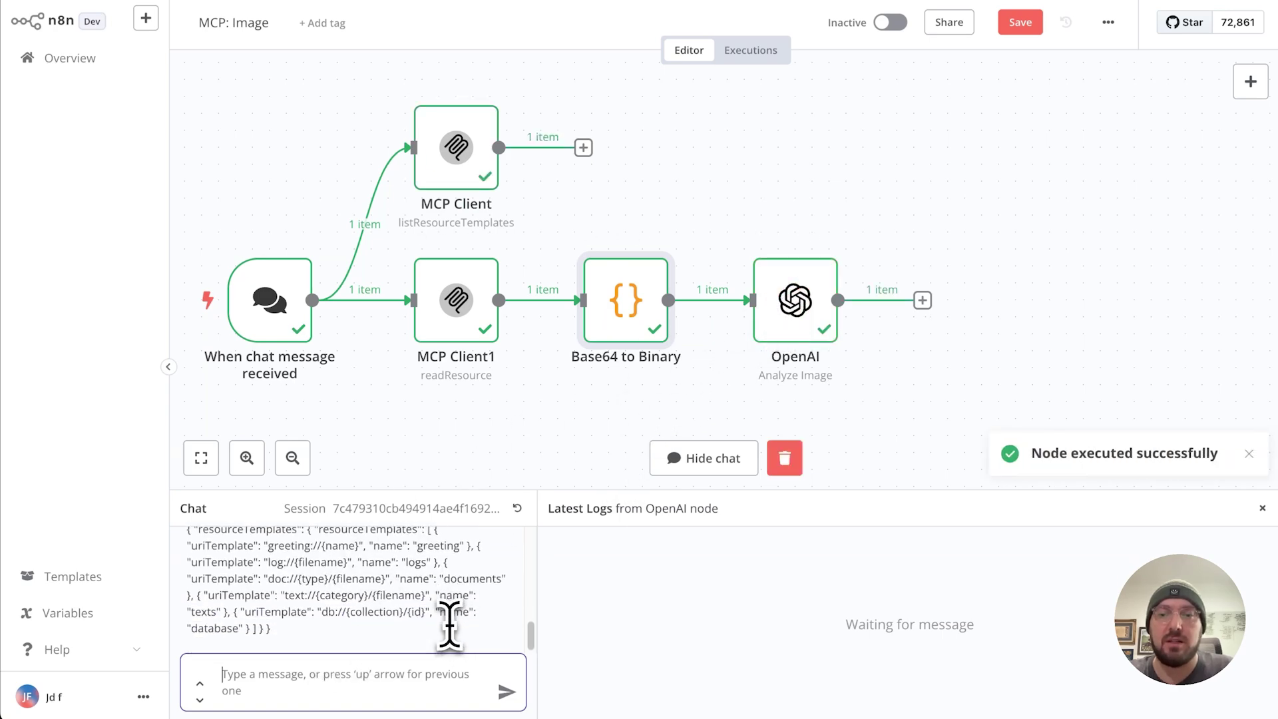
Open the OpenAI Analyze Image node to see its sequence-diagram description of spec.png
double_click(798, 302)
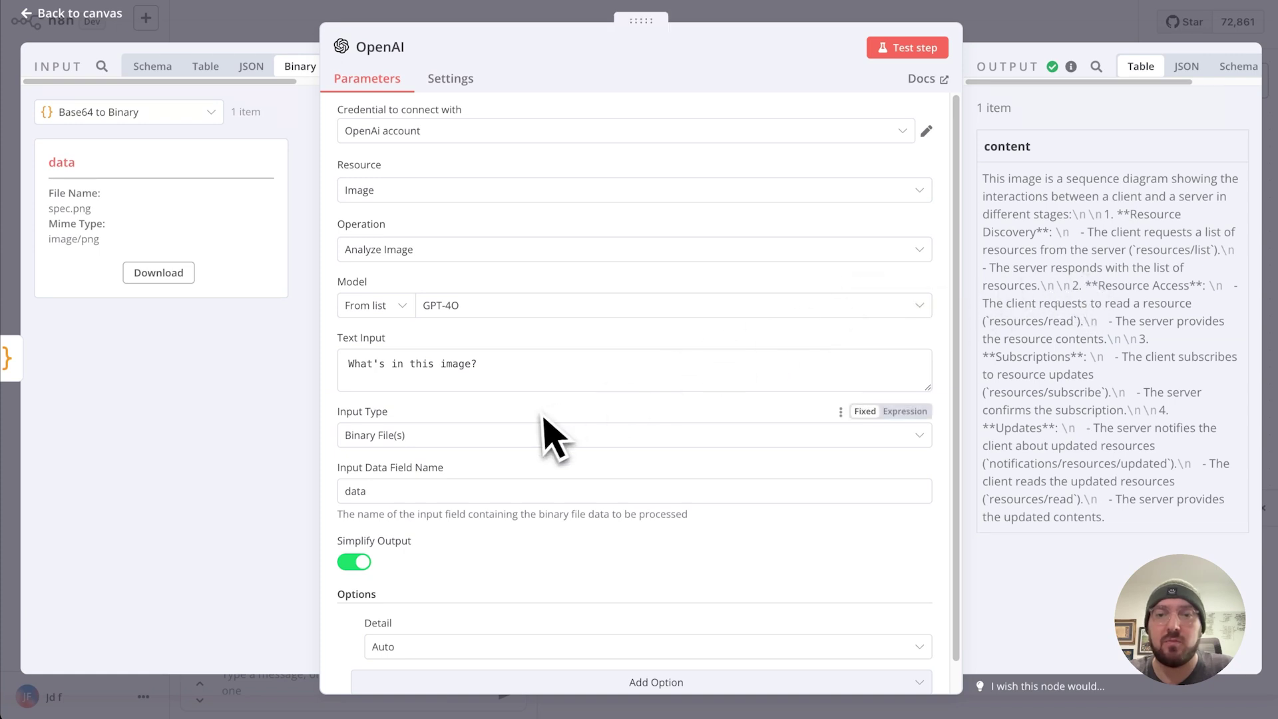
scroll(554, 437, down, 1)
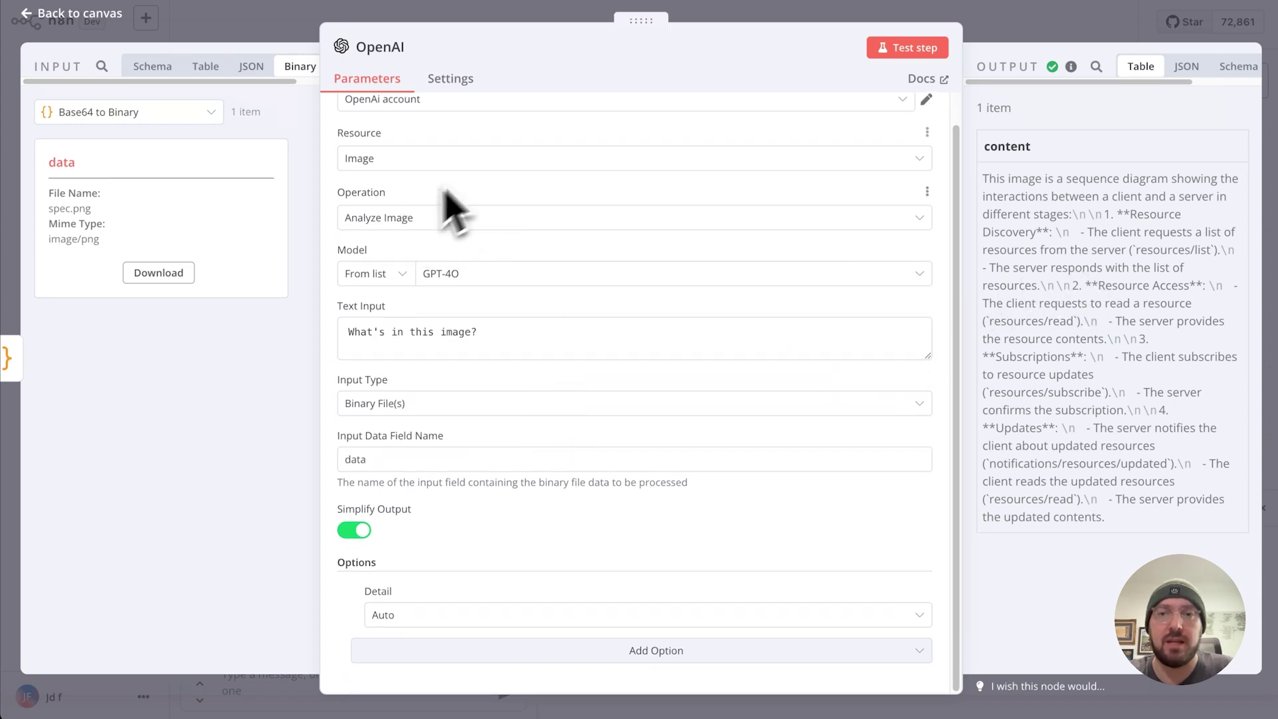
scroll(455, 224, up, 1)
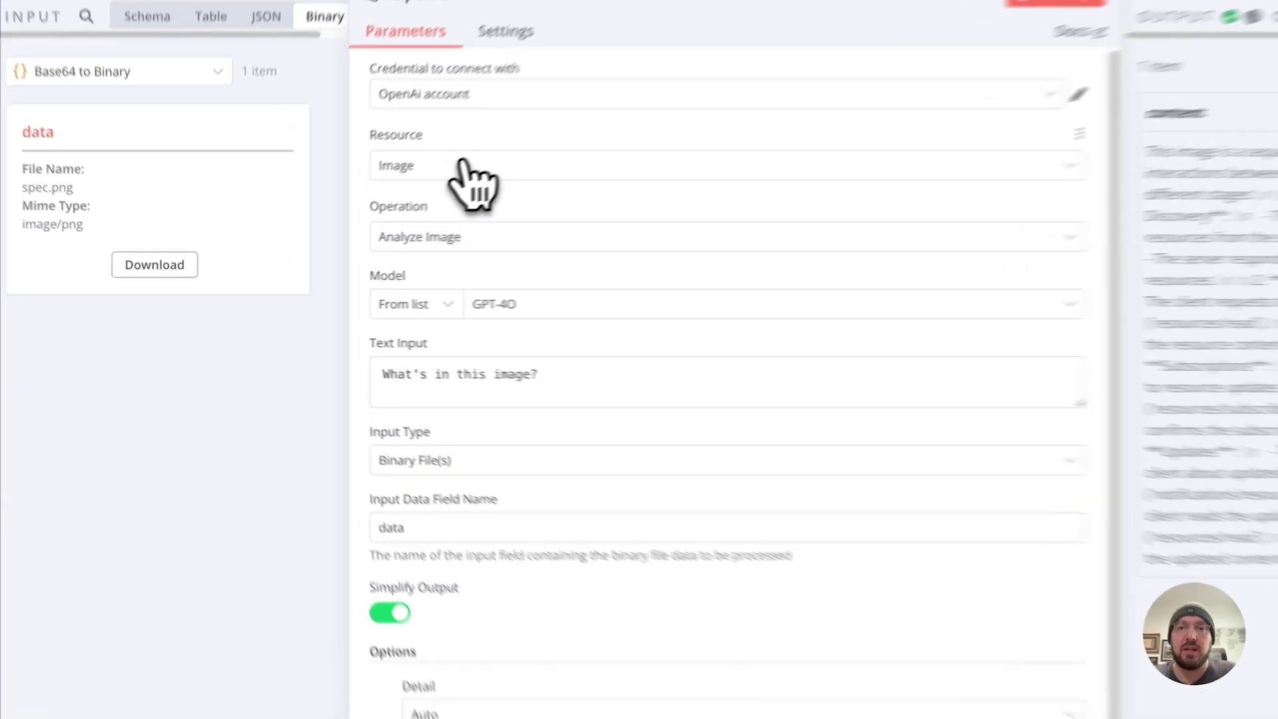
Keep resource Image and operation Analyze Image, with Binary File(s) input from field 'data'
click(439, 191)
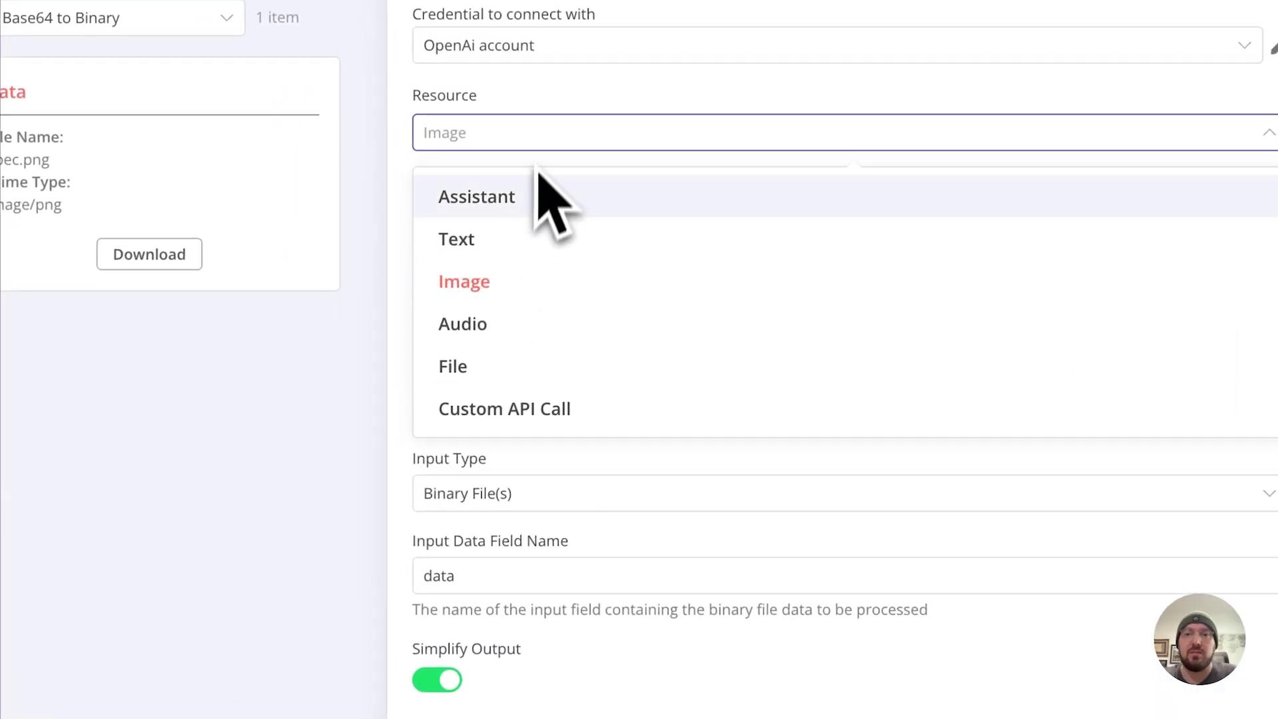
click(504, 284)
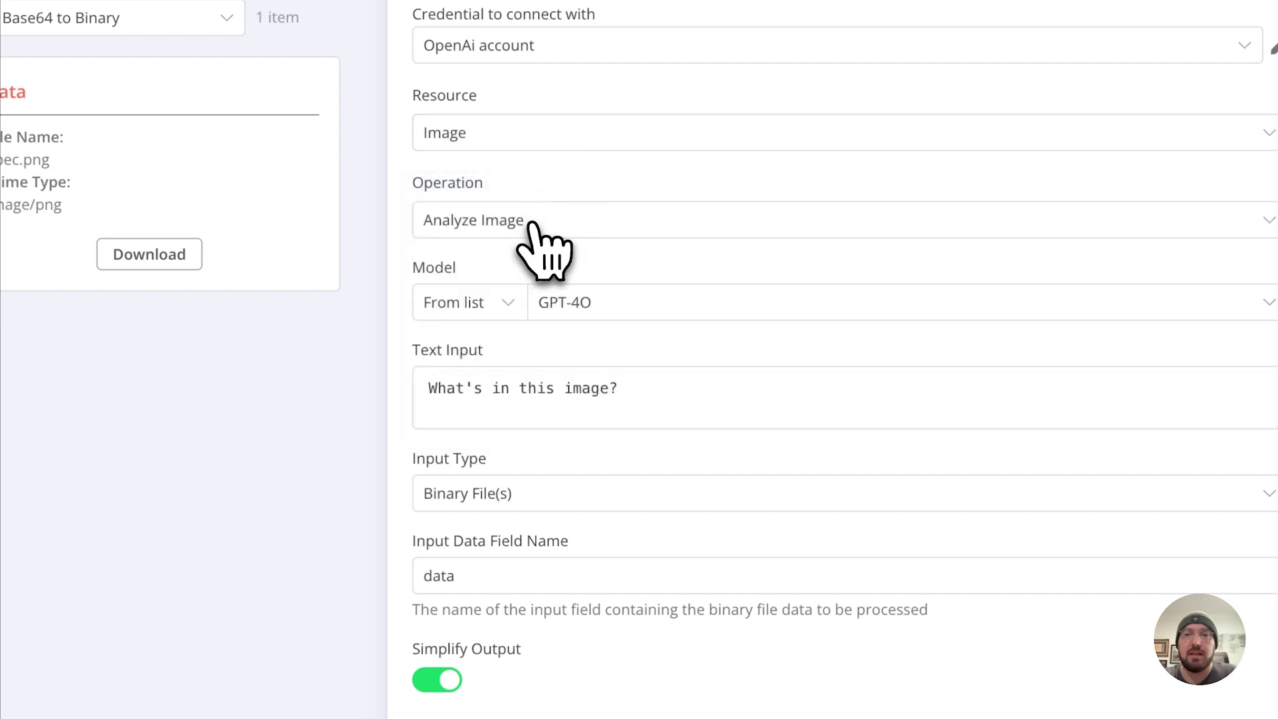
click(529, 224)
click(530, 225)
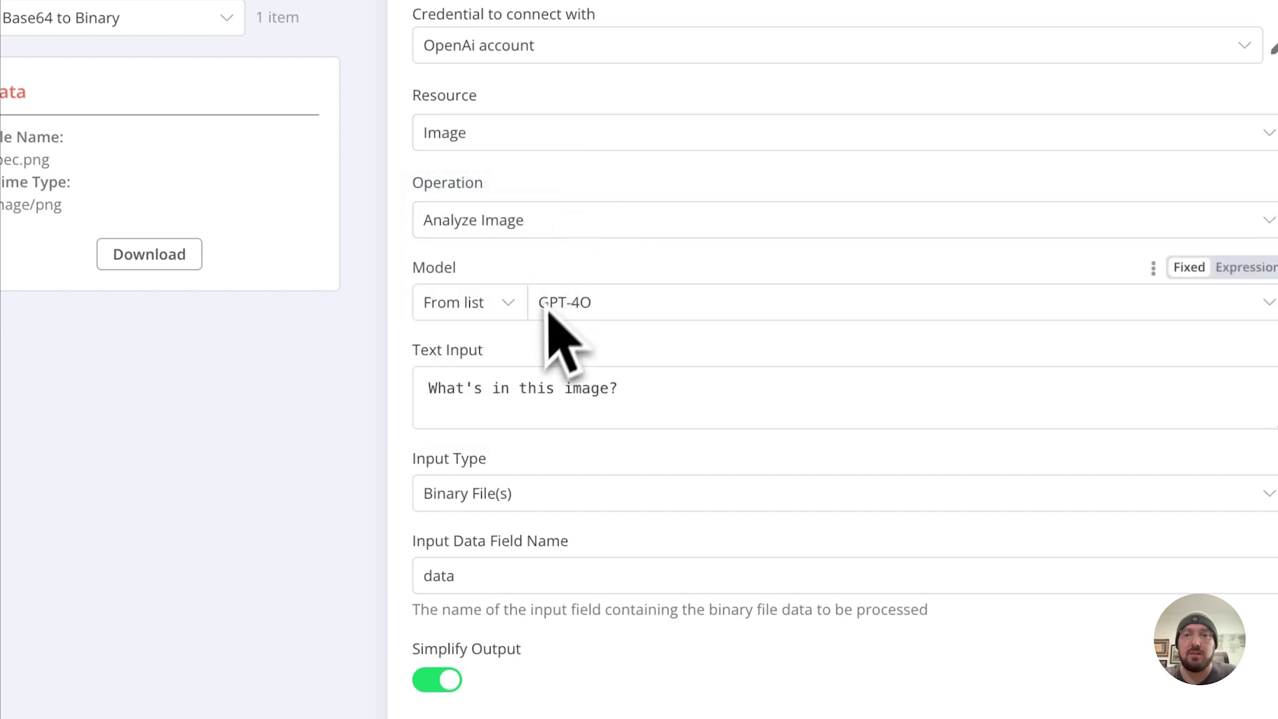
scroll(489, 469, down, 1)
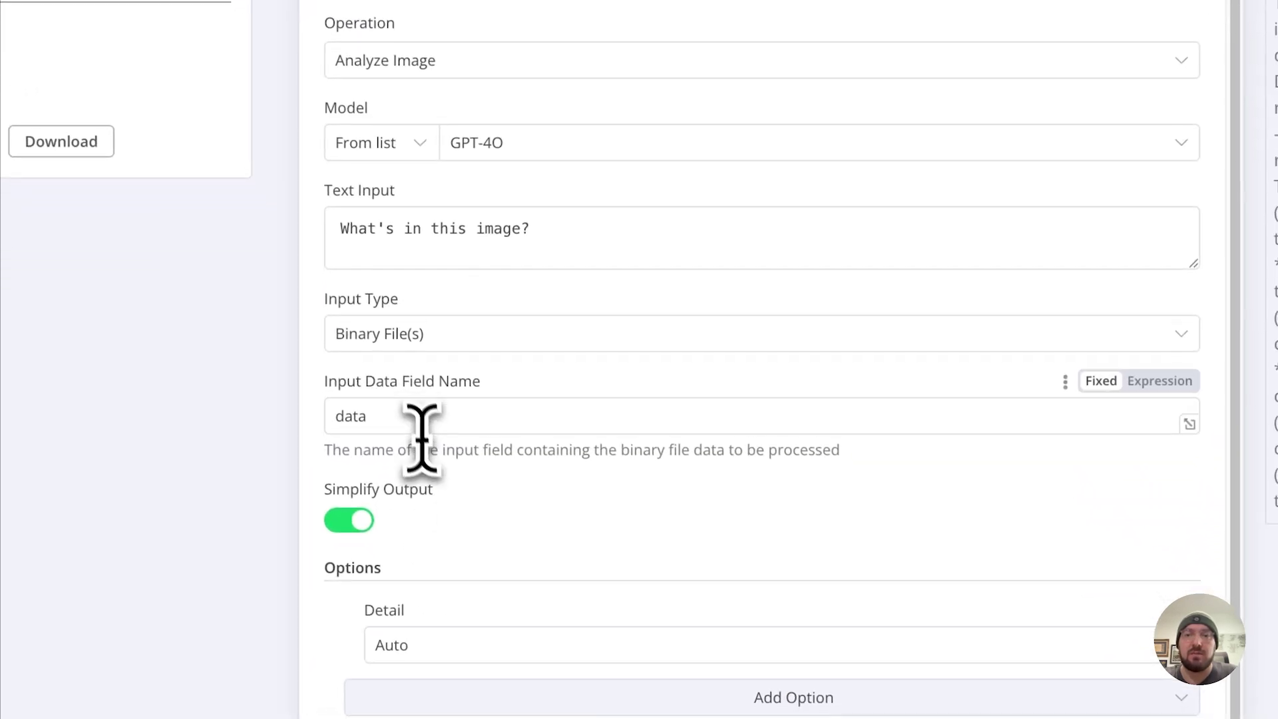
click(402, 415)
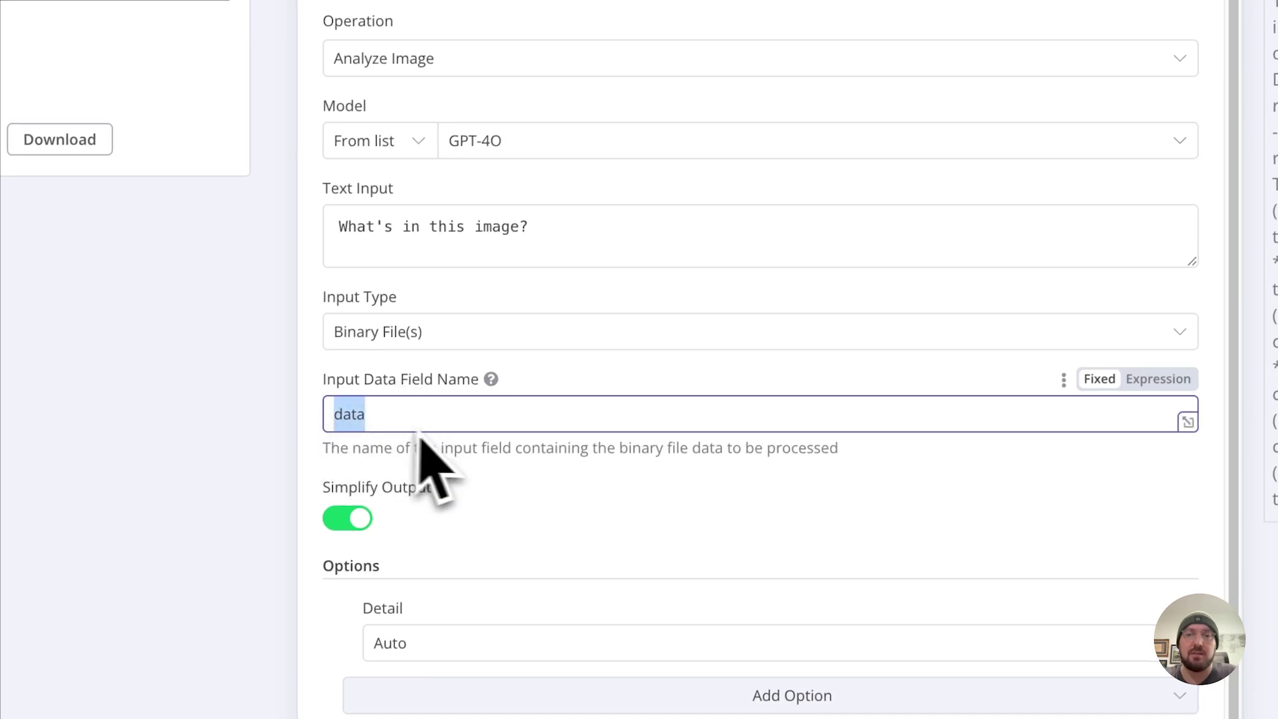
click(405, 338)
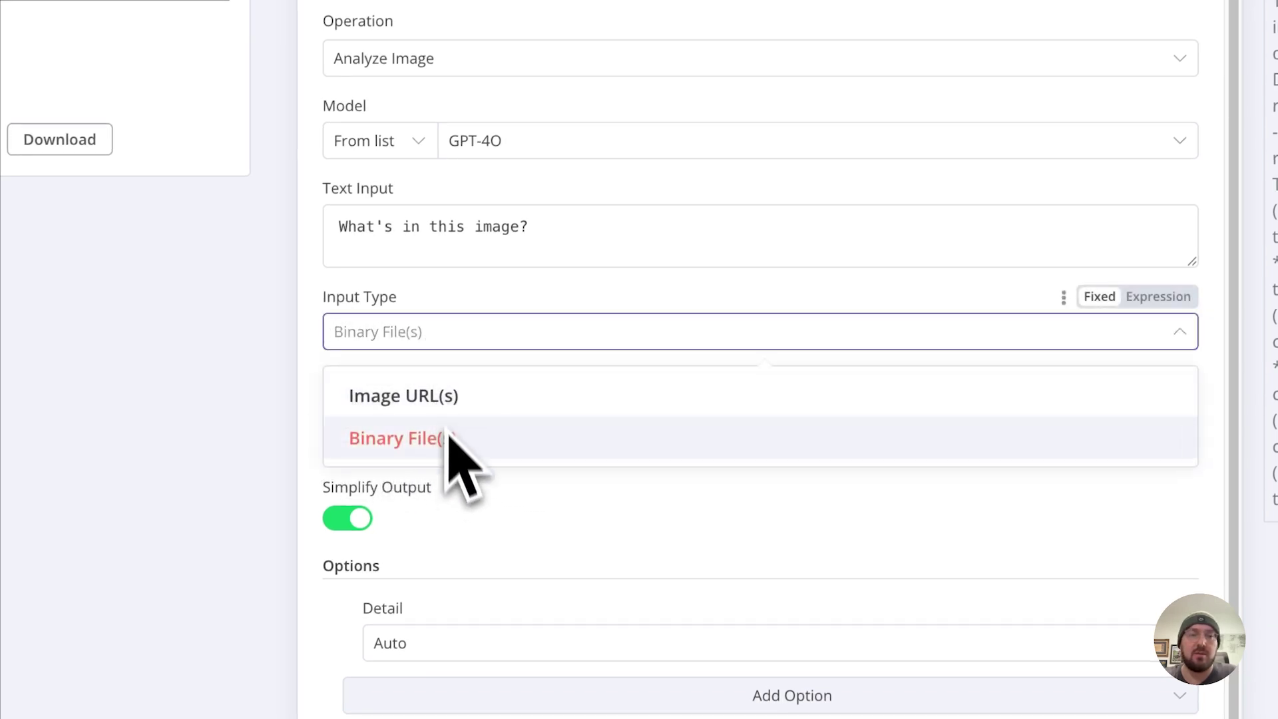
click(578, 318)
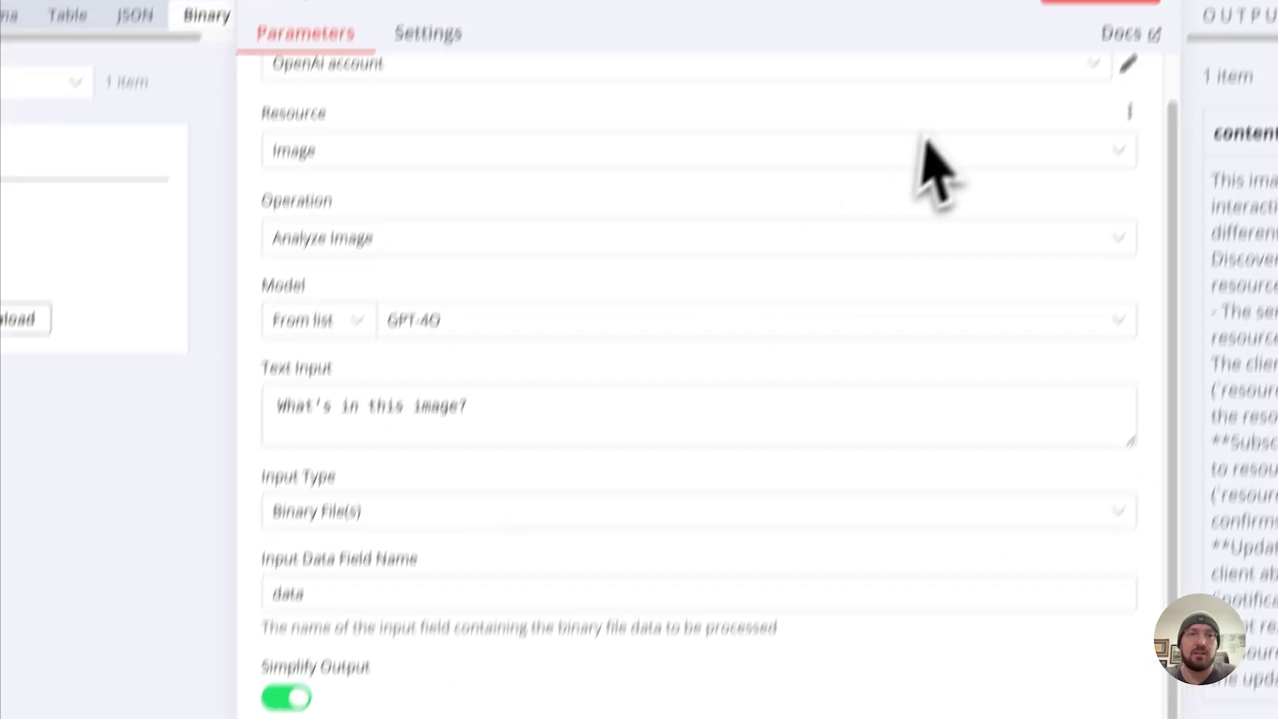
click(938, 35)
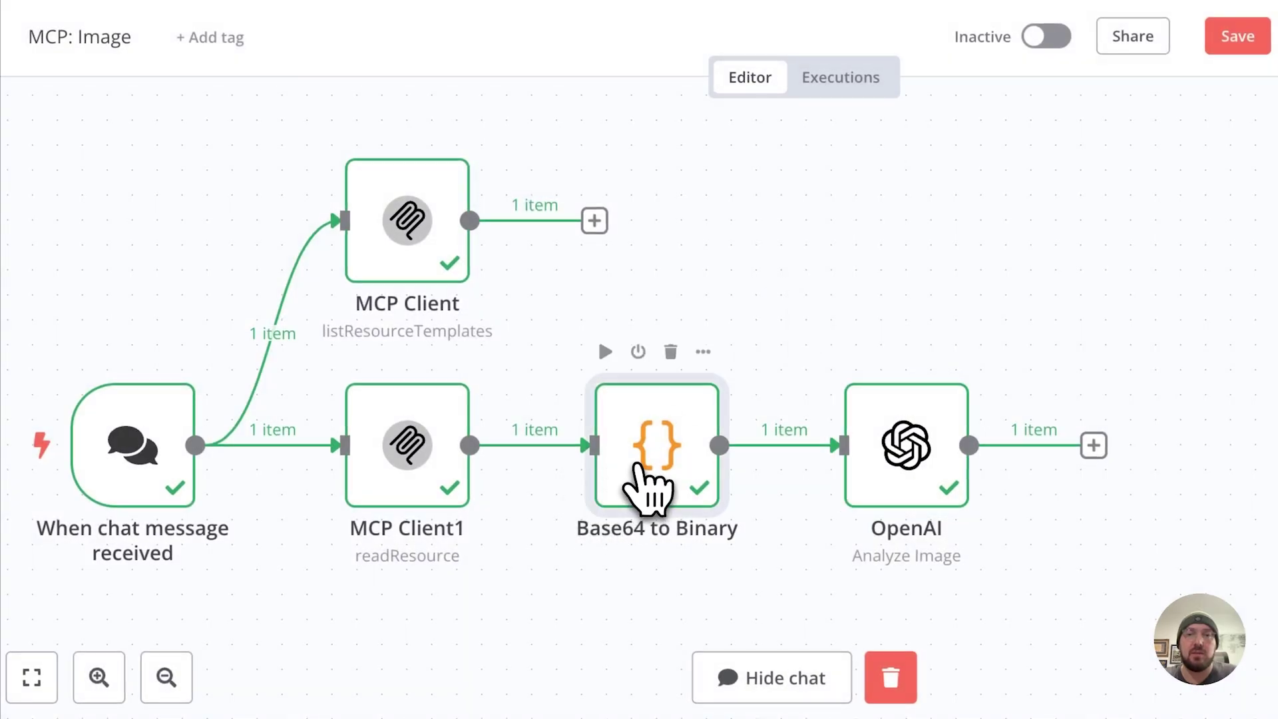
Review the Base64 to Binary code's binary data, mimeType and fileName lines
double_click(647, 486)
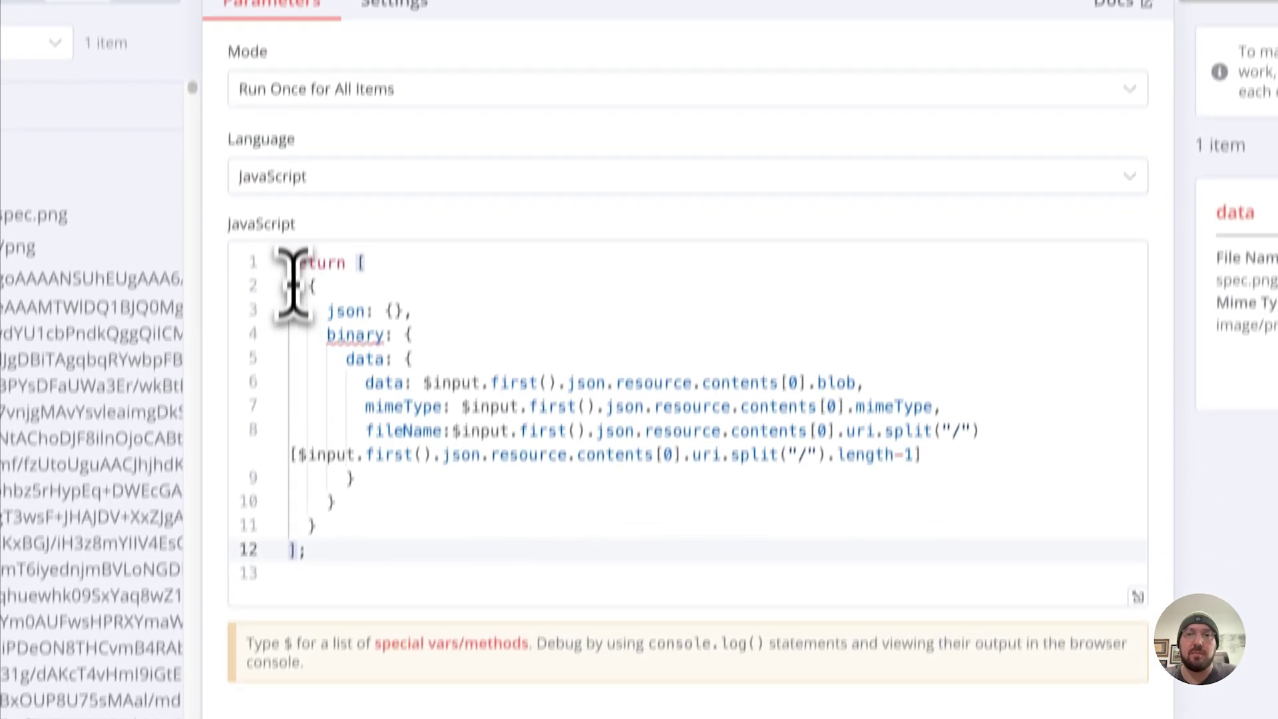
drag(294, 207, 366, 499)
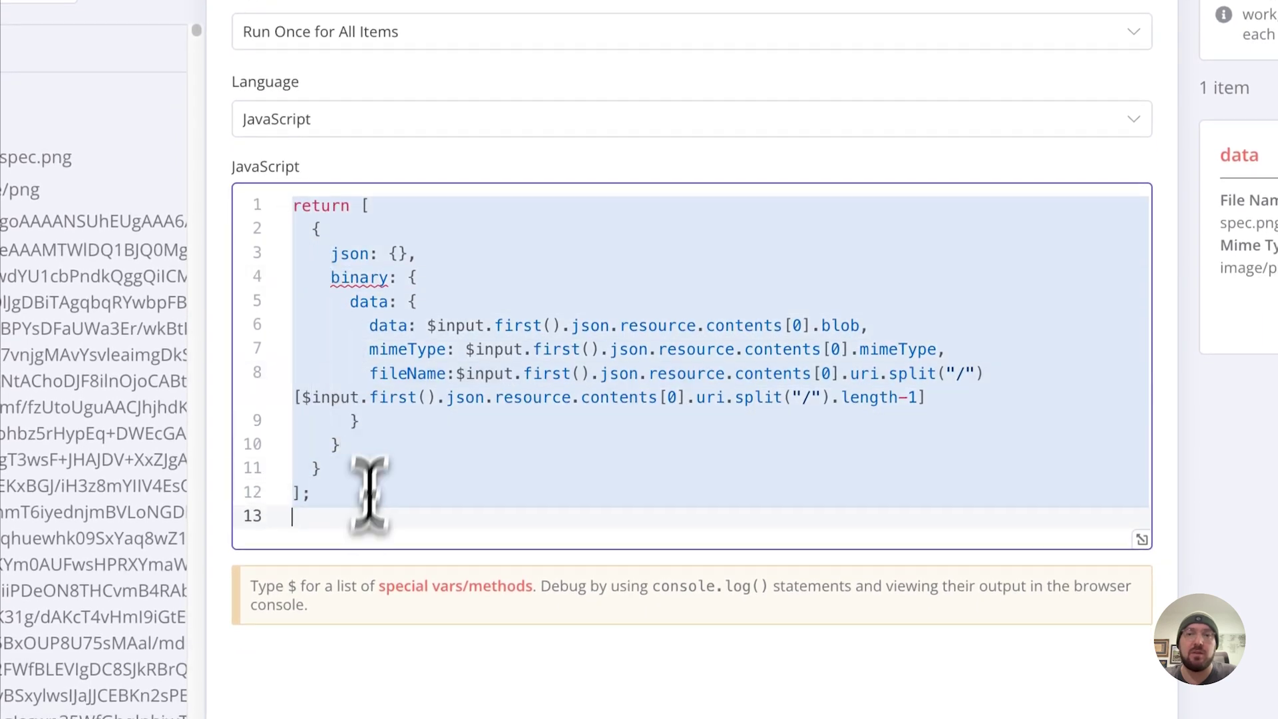
click(402, 300)
mouse_move(360, 277)
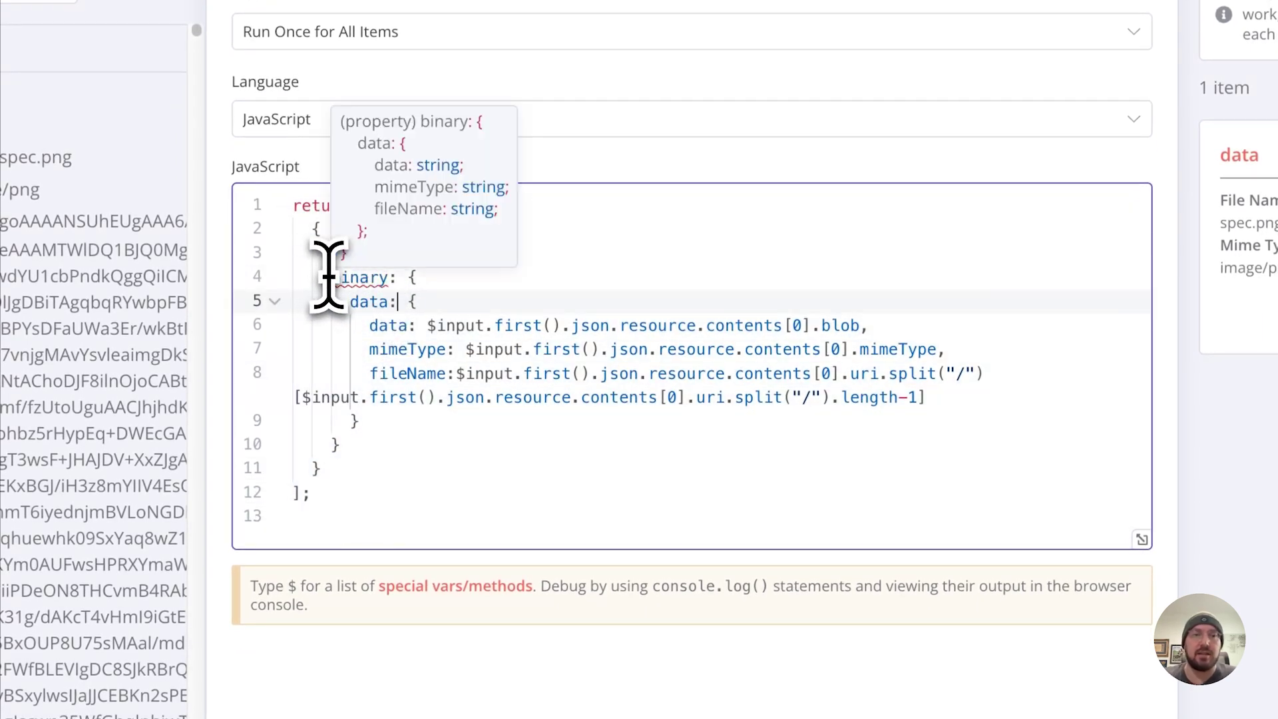
mouse_move(331, 278)
mouse_down()
mouse_move(420, 279)
mouse_move(353, 302)
mouse_up()
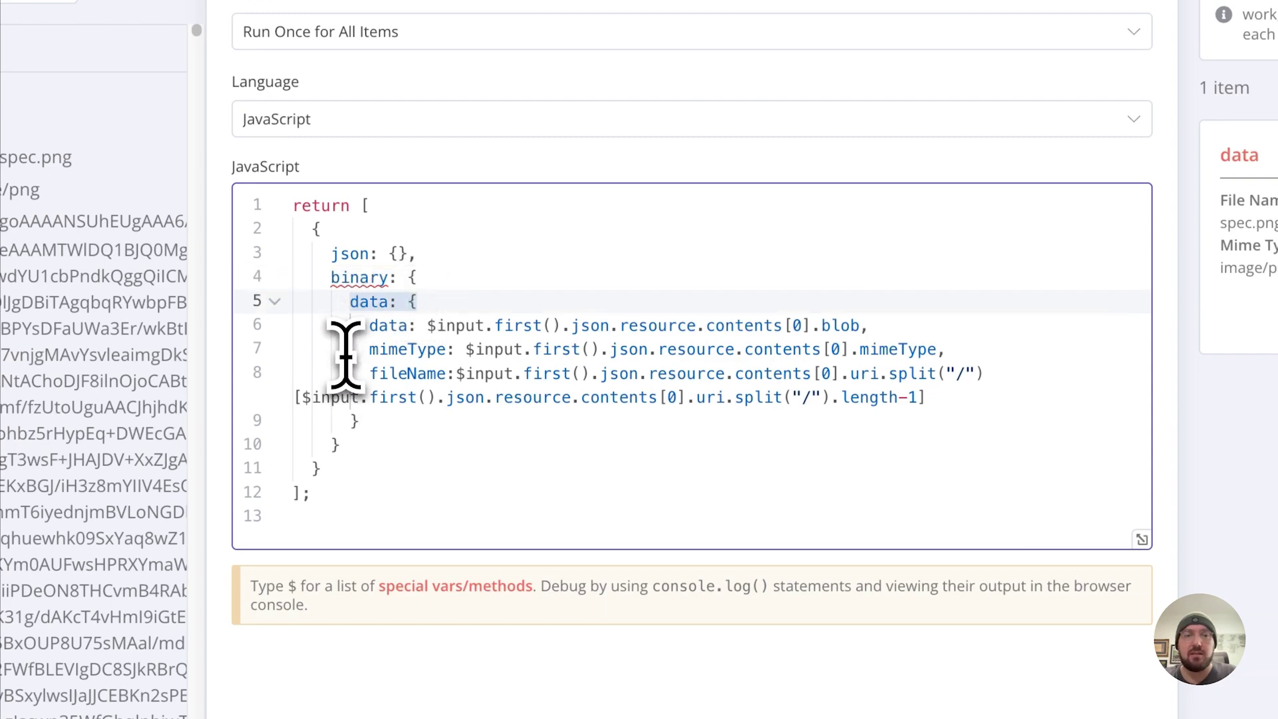
click(370, 349)
drag(380, 326, 984, 375)
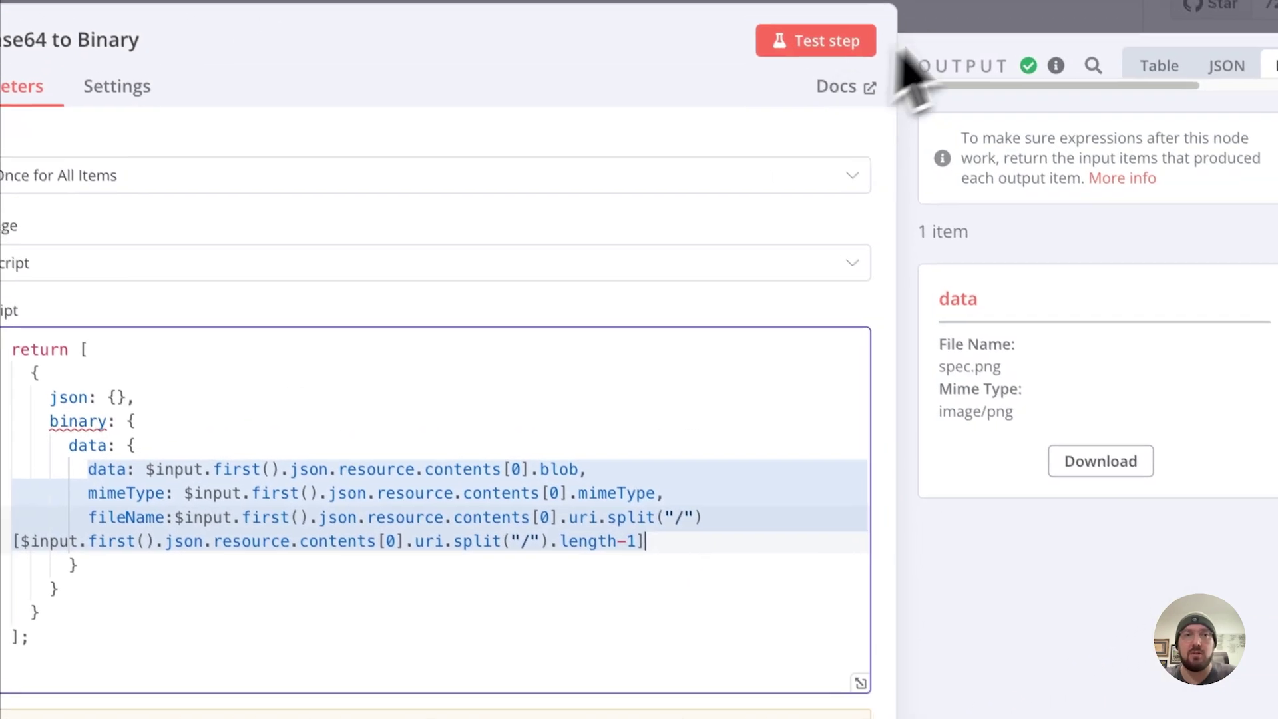
click(884, 15)
Open the OpenAI node and highlight its client–server sequence diagram description
click(667, 481)
double_click(667, 481)
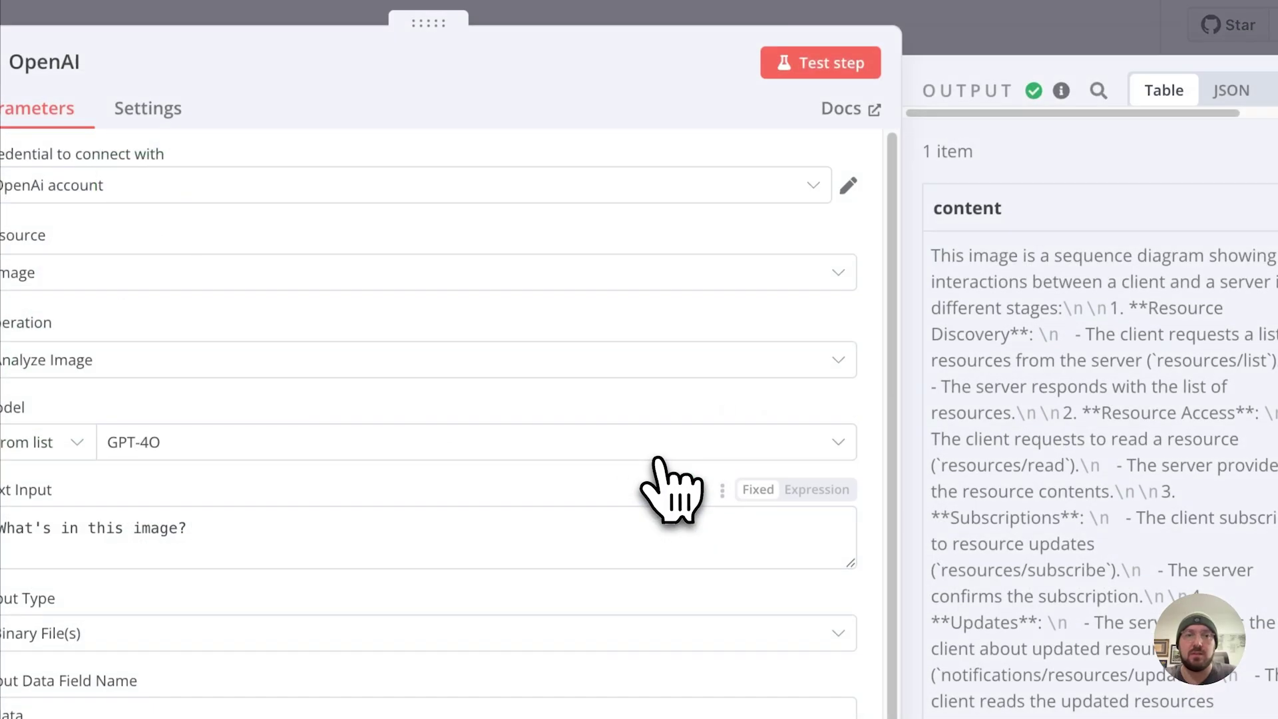
mouse_move(943, 261)
mouse_down()
mouse_move(1108, 282)
mouse_move(1154, 395)
mouse_up()
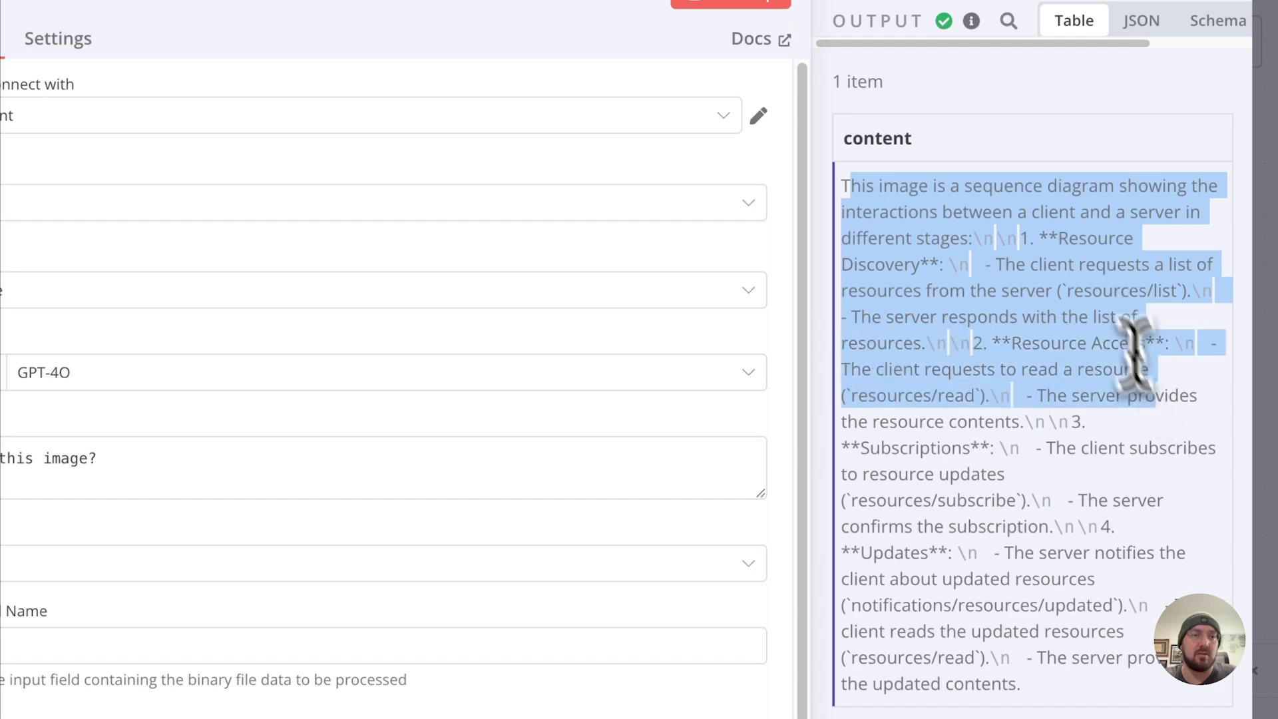
click(974, 225)
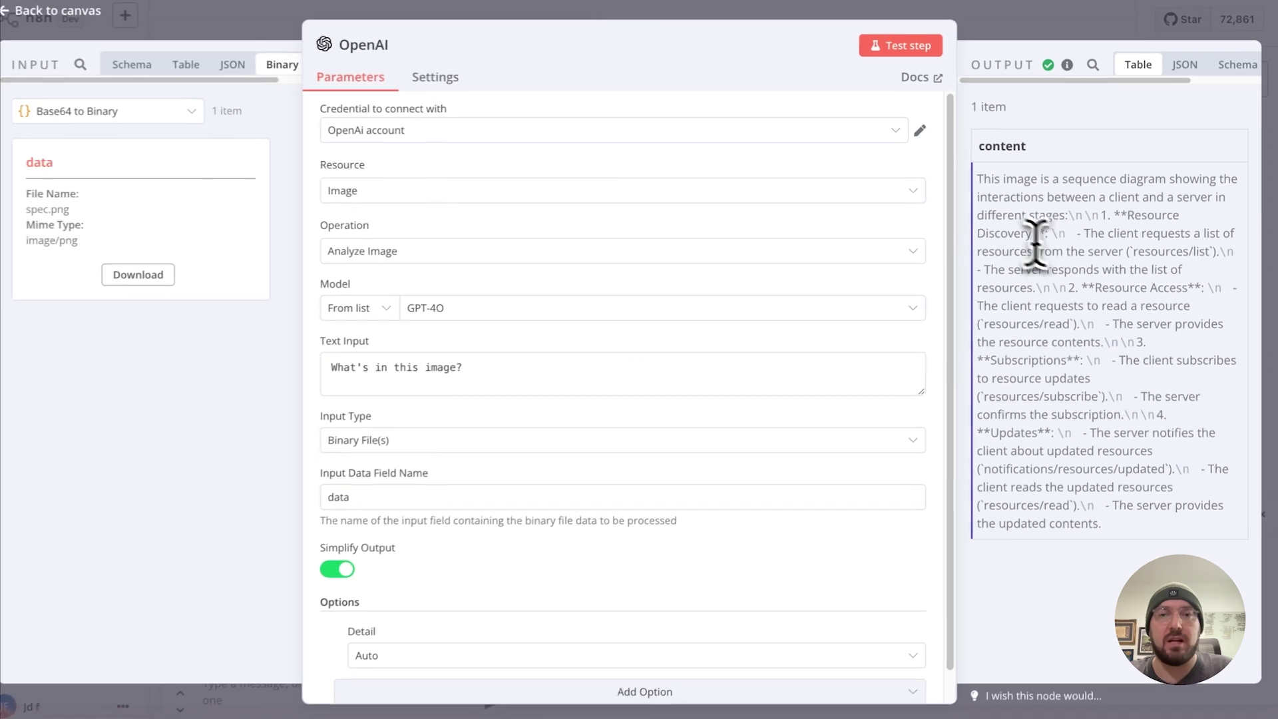
In Visual Studio Code, open spec.png and zoom into its sequence diagram
key(super+Tab)
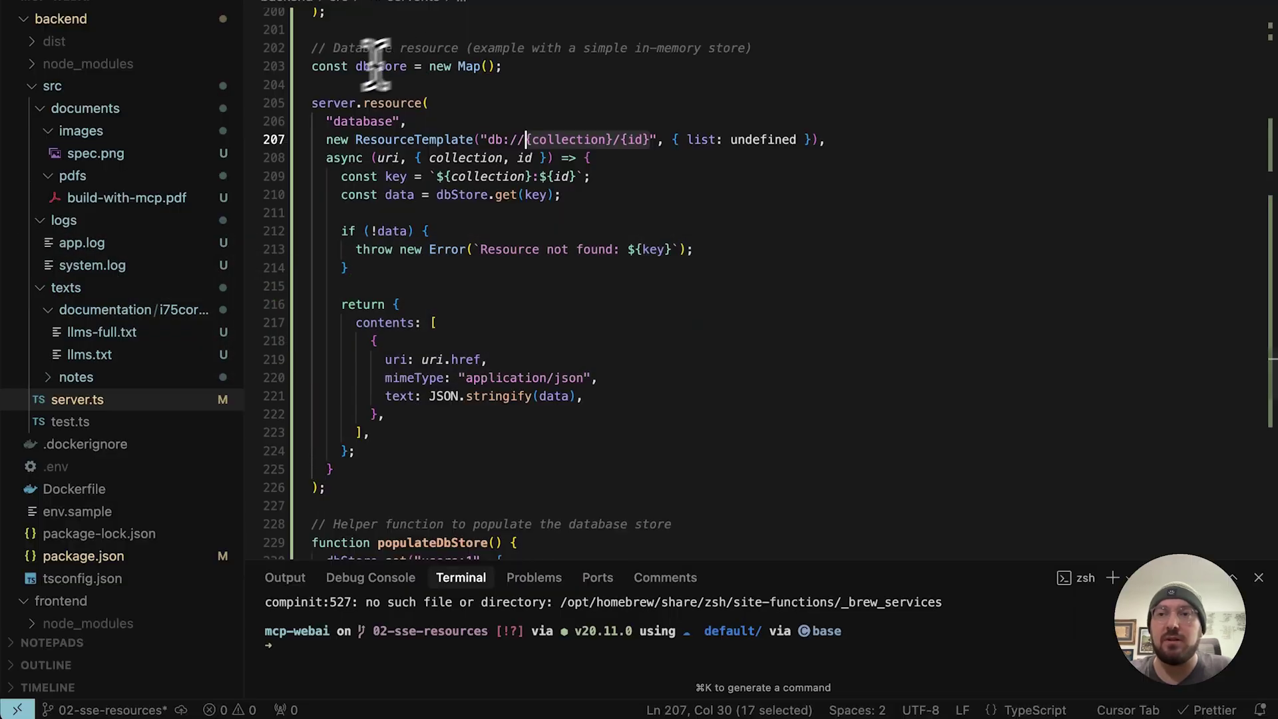
click(119, 160)
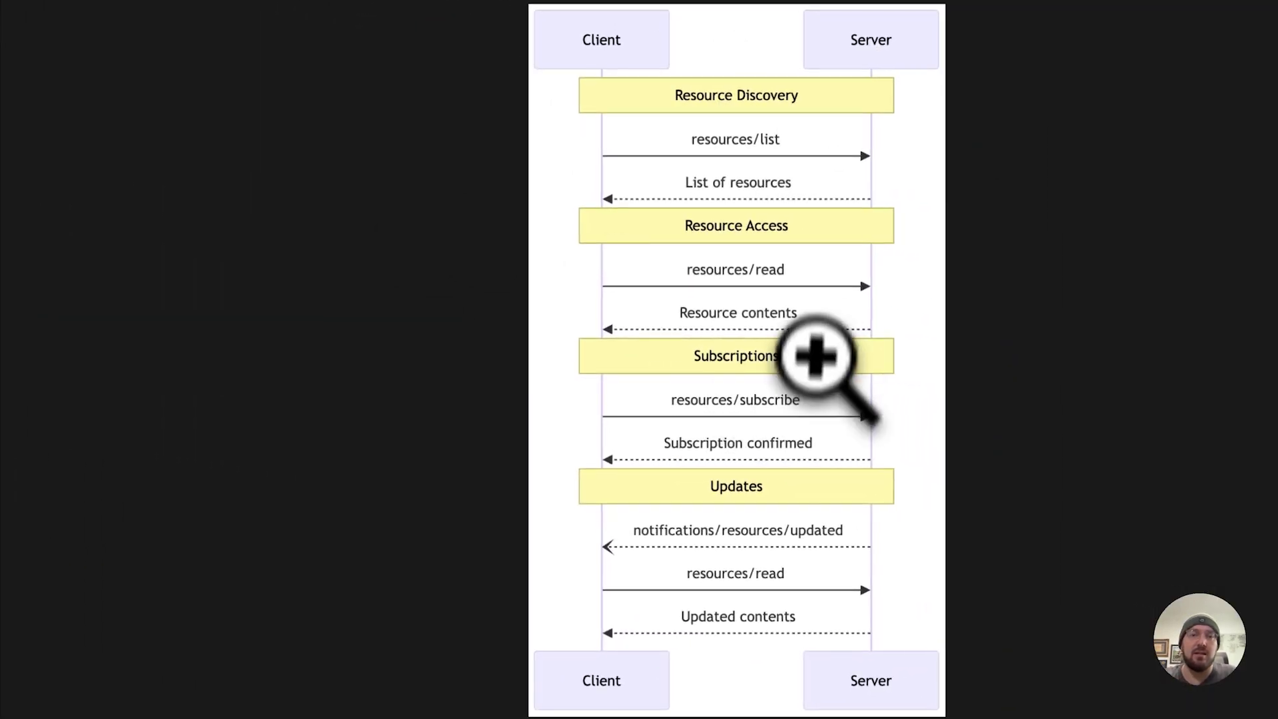
click(793, 295)
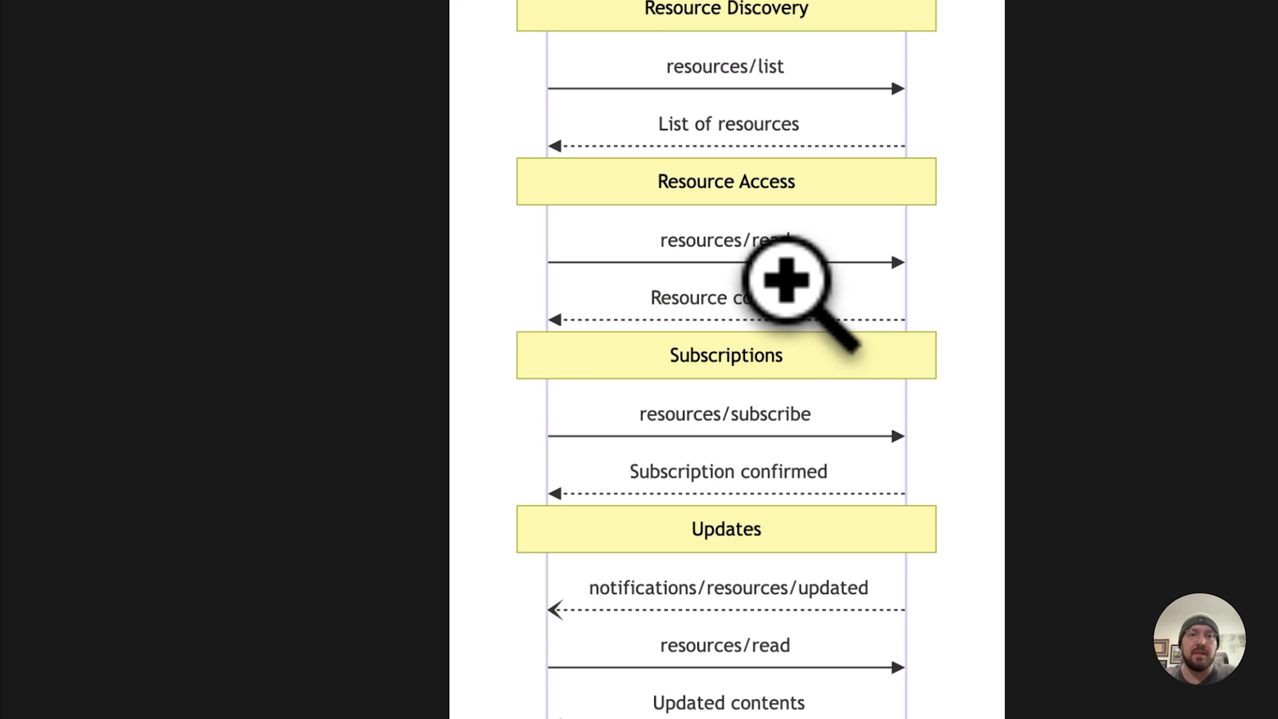
click(788, 305)
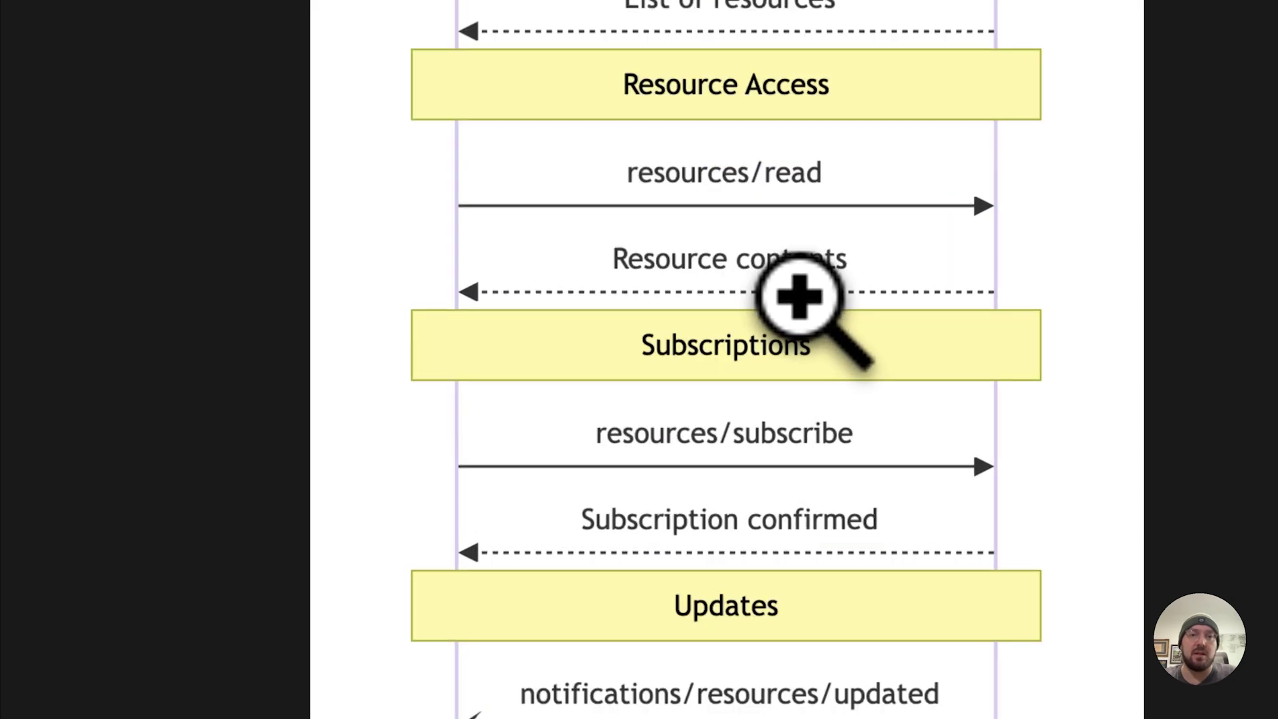
scroll(799, 305, down, 2)
scroll(799, 305, up, 8)
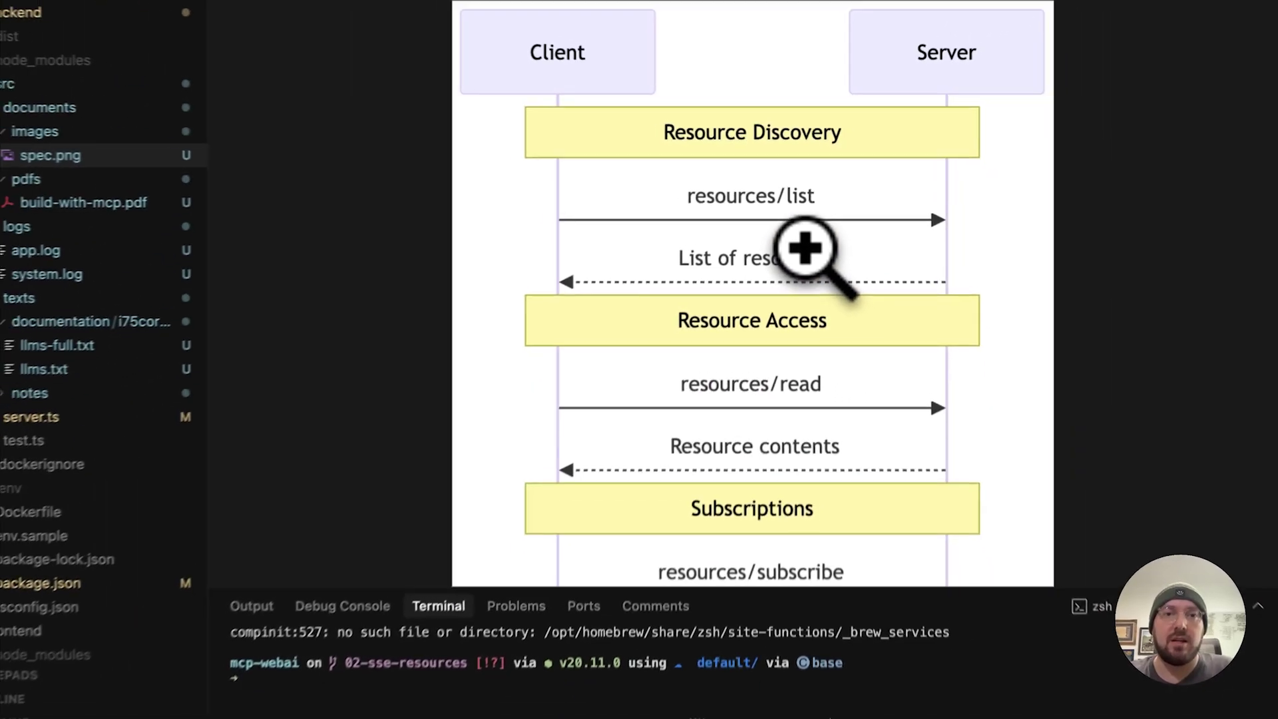
scroll(800, 290, down, 1)
scroll(805, 250, down, 4)
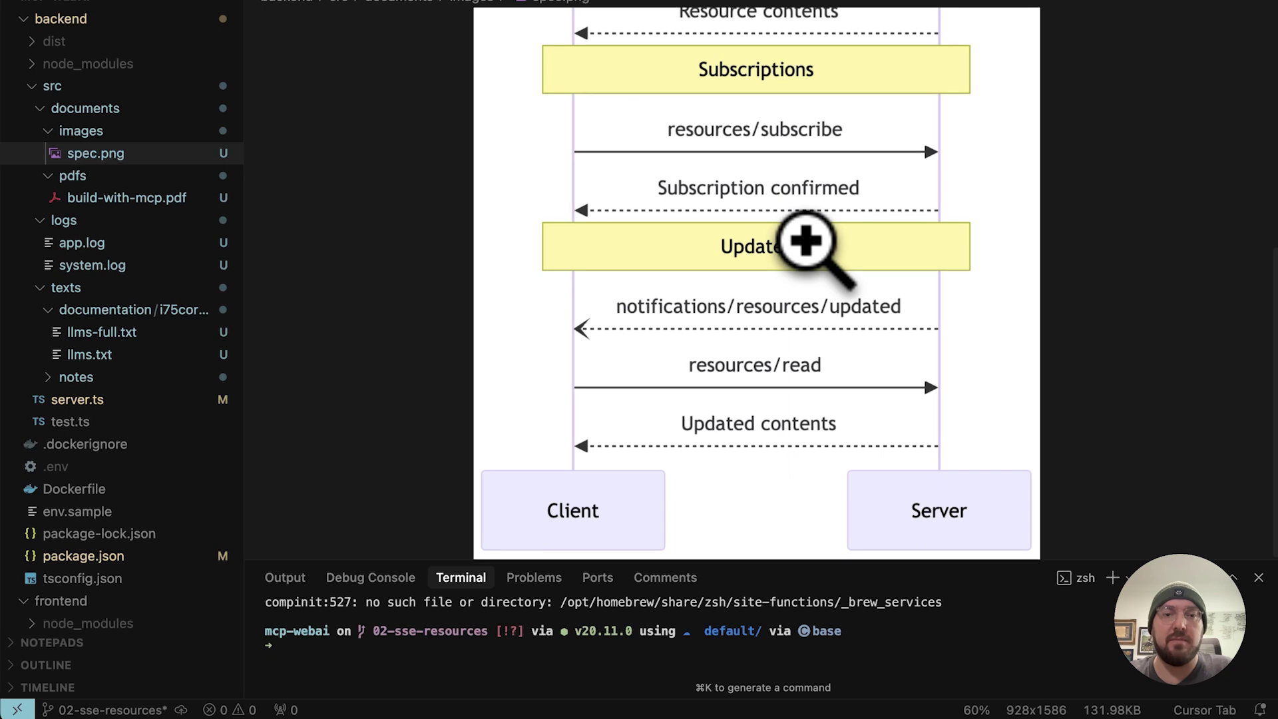
scroll(731, 298, up, 5)
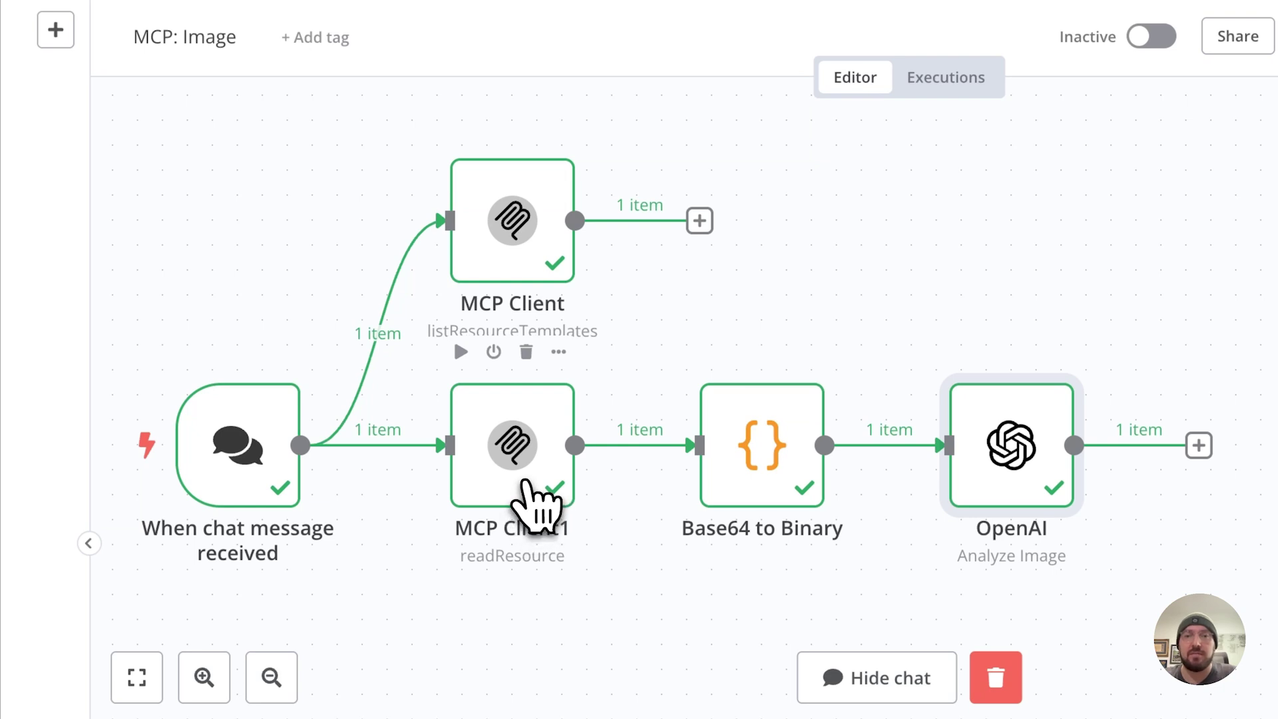
Change MCP Client1's Resource URI to doc://pdfs/build-with-mcp.pdf and test-run it
double_click(536, 499)
double_click(399, 368)
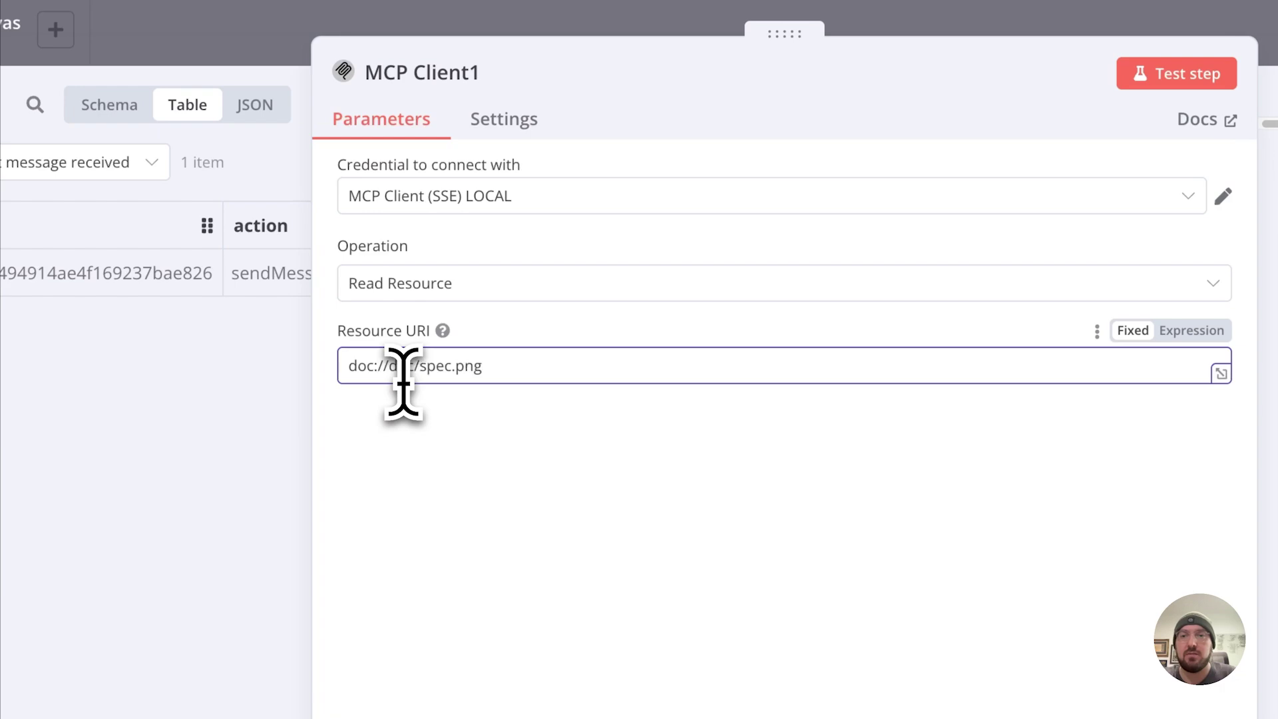
key(BackSpace)
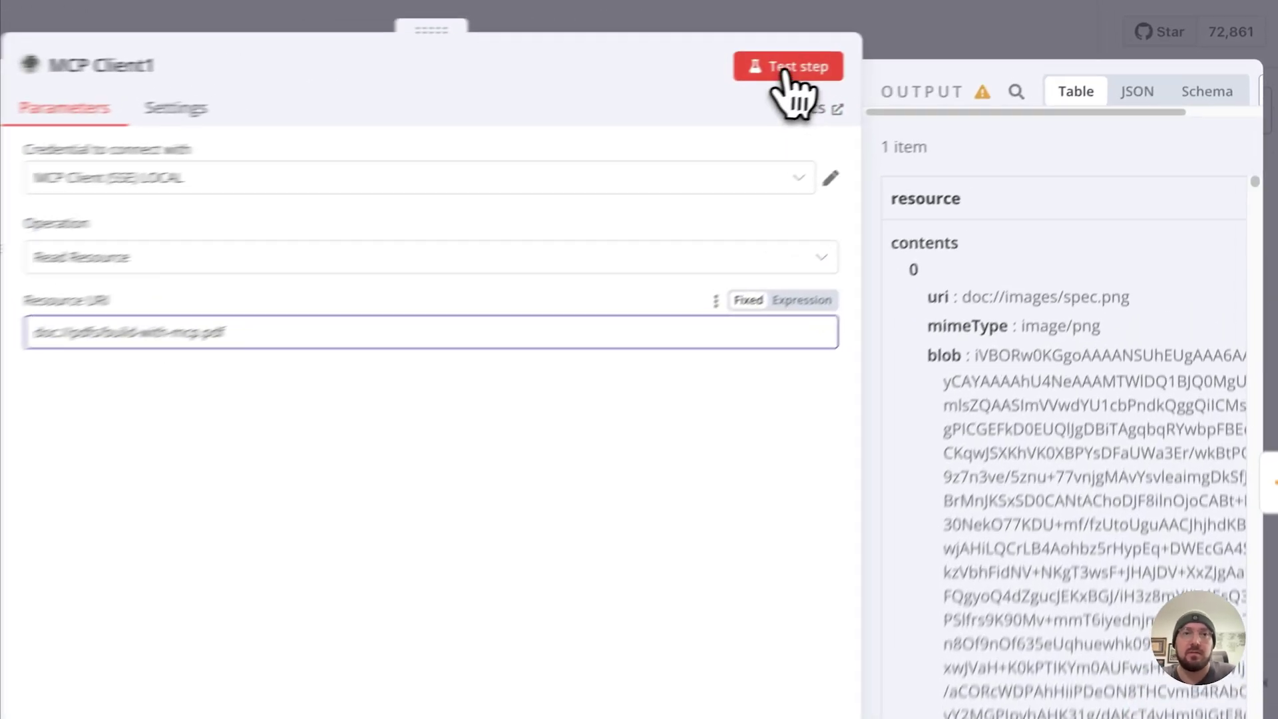
click(908, 48)
Review the Base64 to Binary code node, then bring up the OpenAI node's settings
click(899, 77)
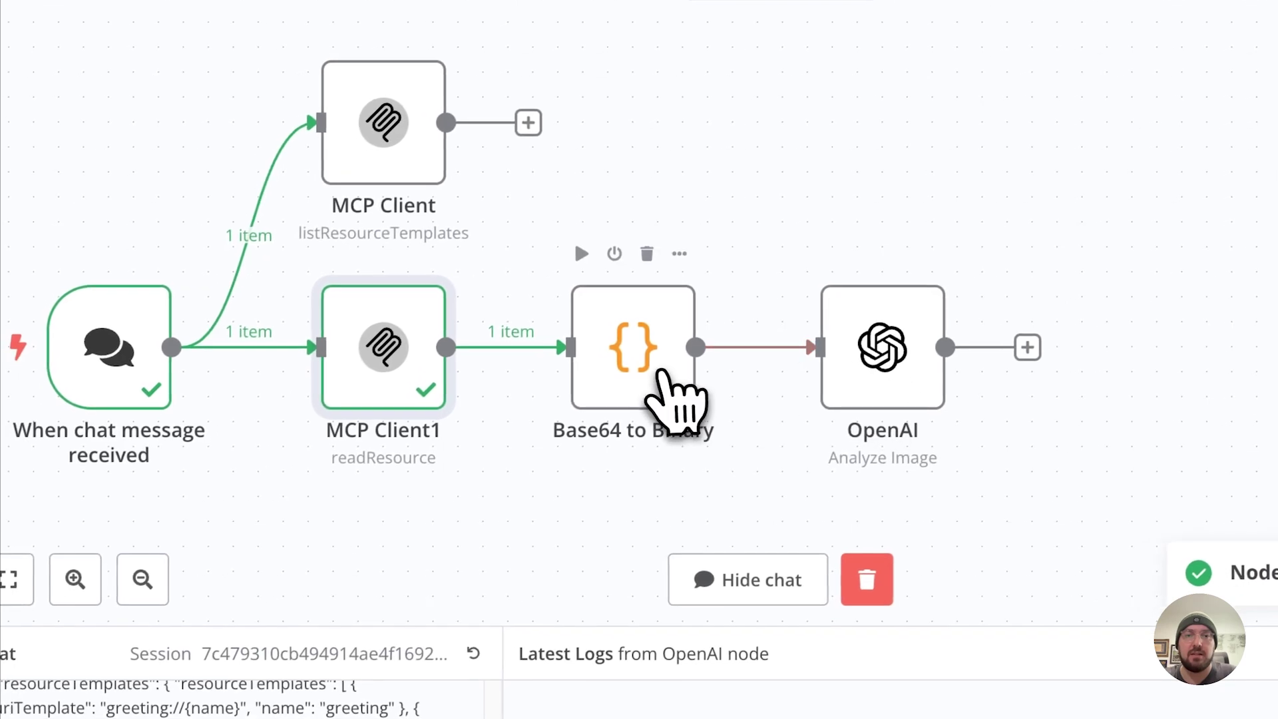
double_click(675, 399)
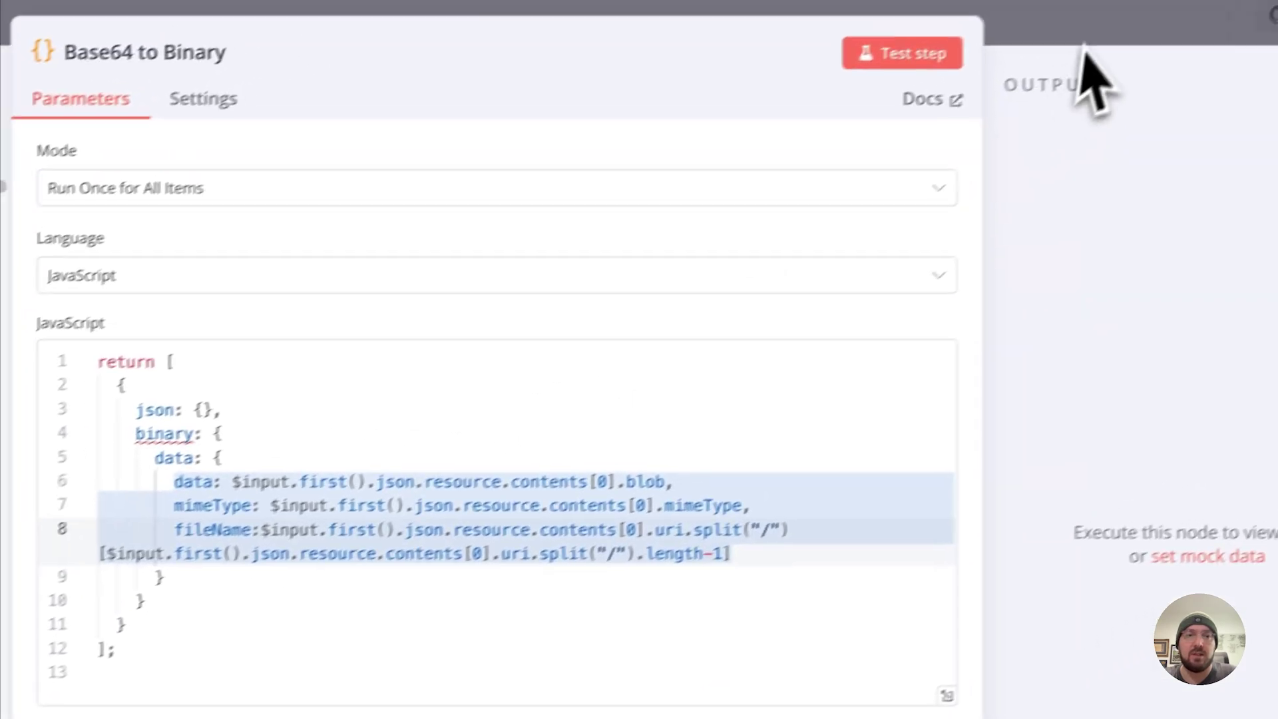
click(1059, 89)
double_click(693, 509)
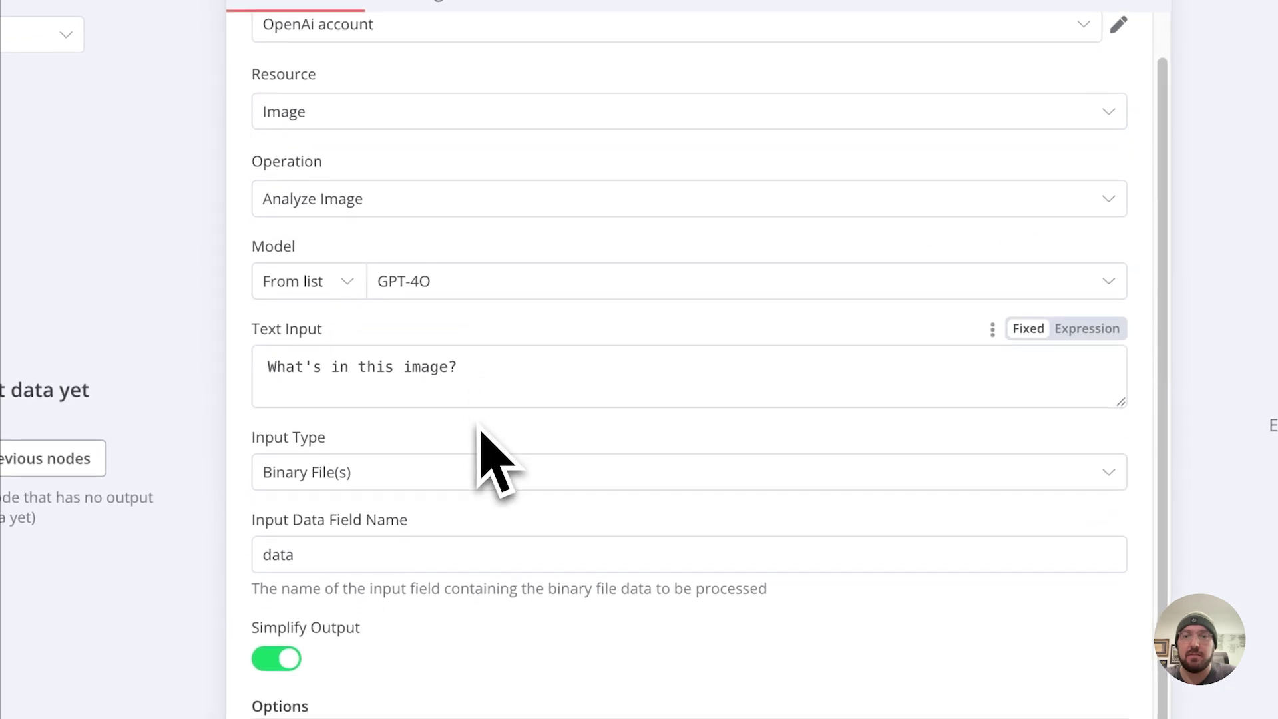
Switch the OpenAI node from Analyze Image to Resource File with the Upload a File operation
click(439, 470)
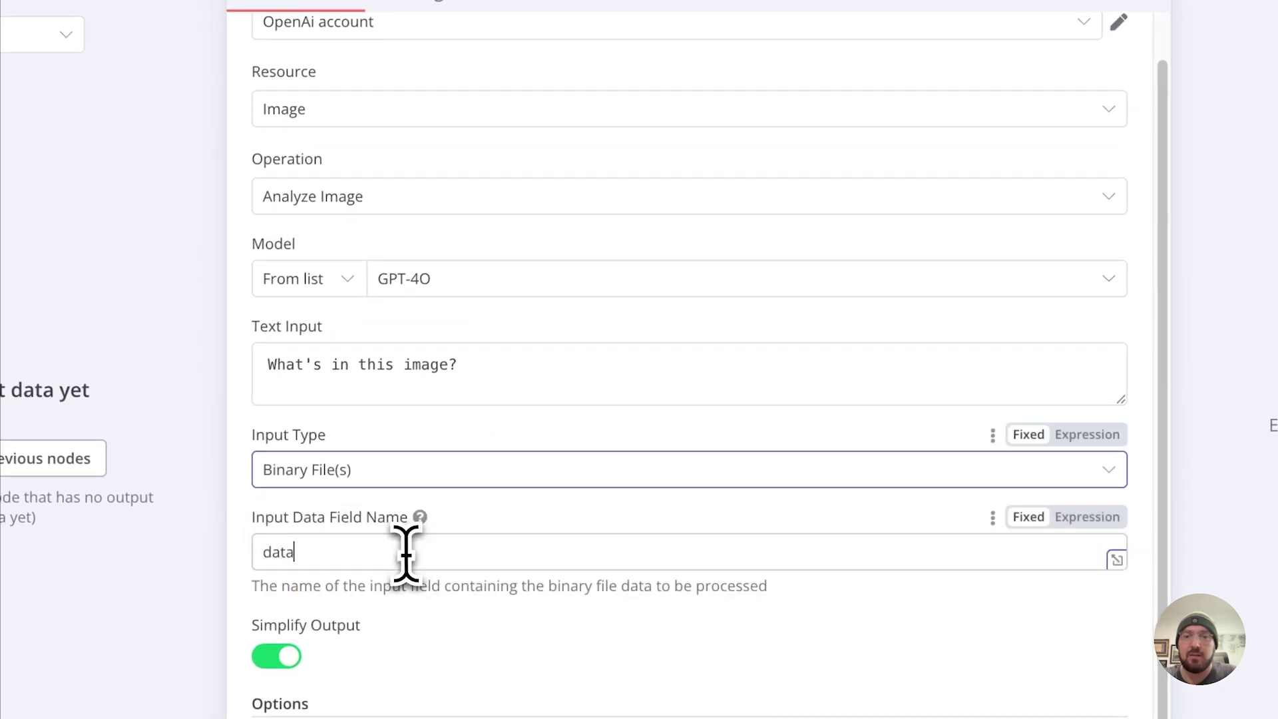
mouse_move(689, 197)
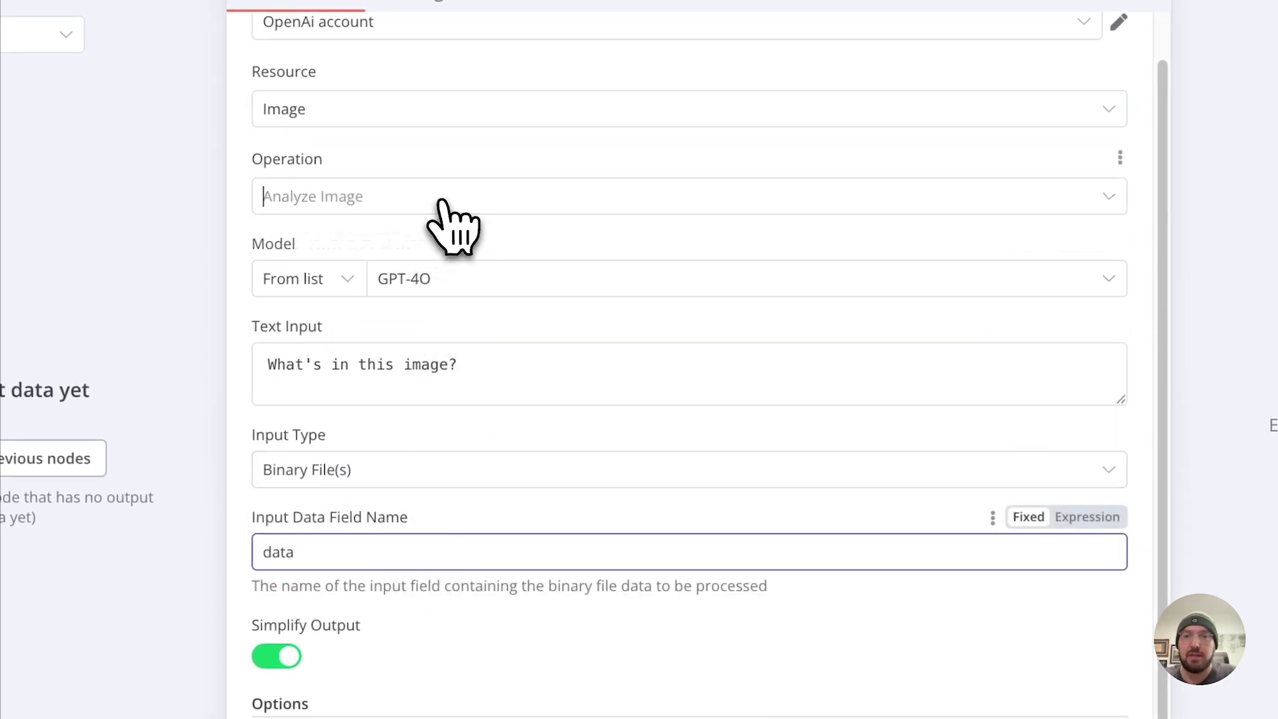
click(450, 199)
click(455, 197)
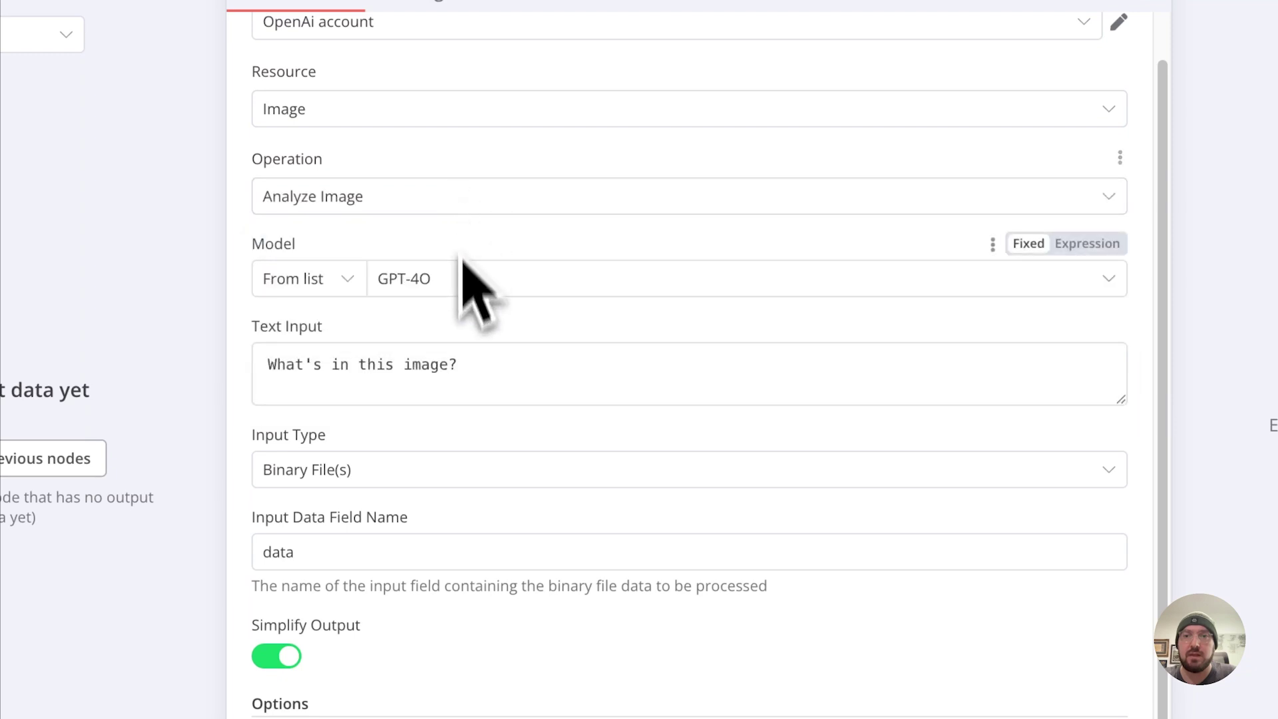
click(488, 110)
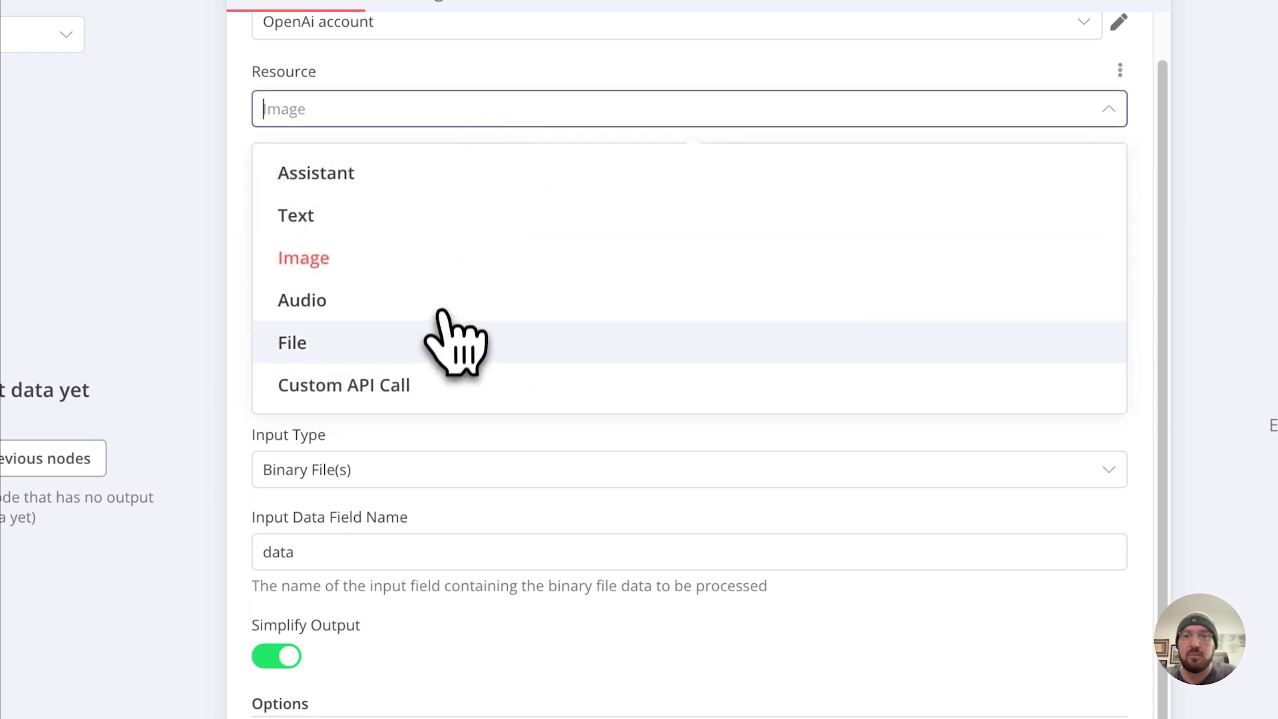
click(441, 340)
click(454, 247)
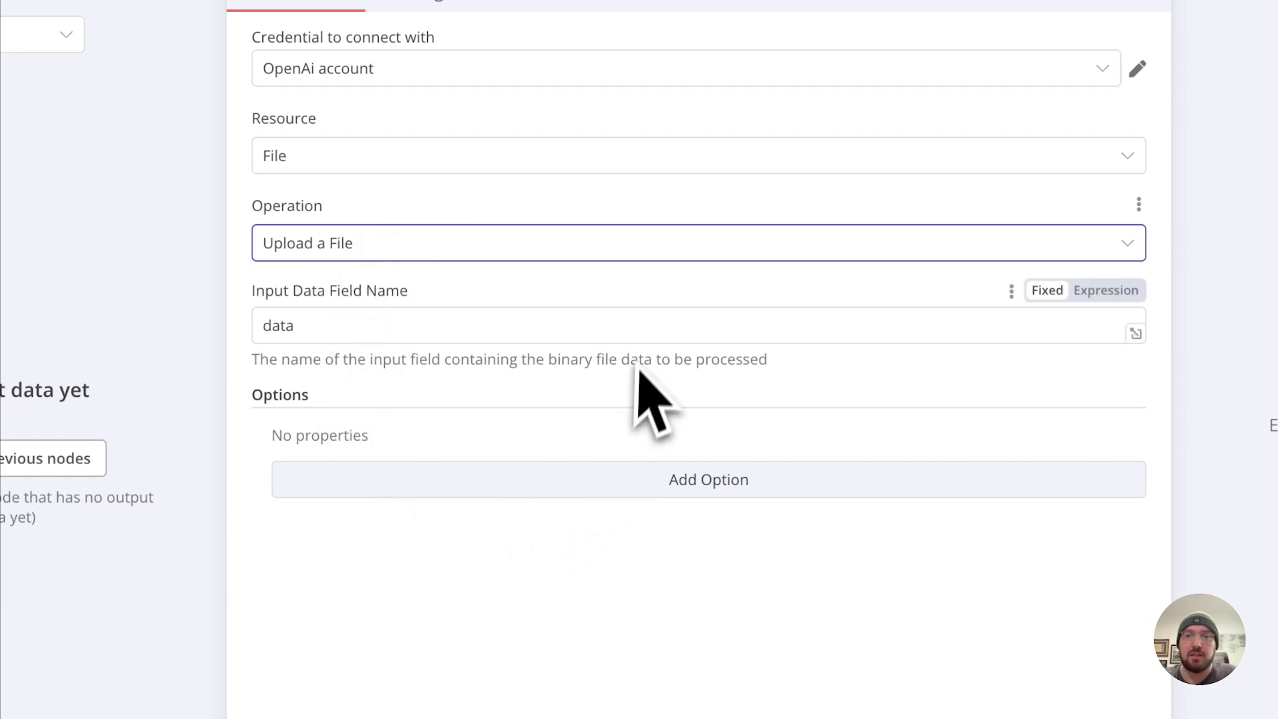
click(874, 66)
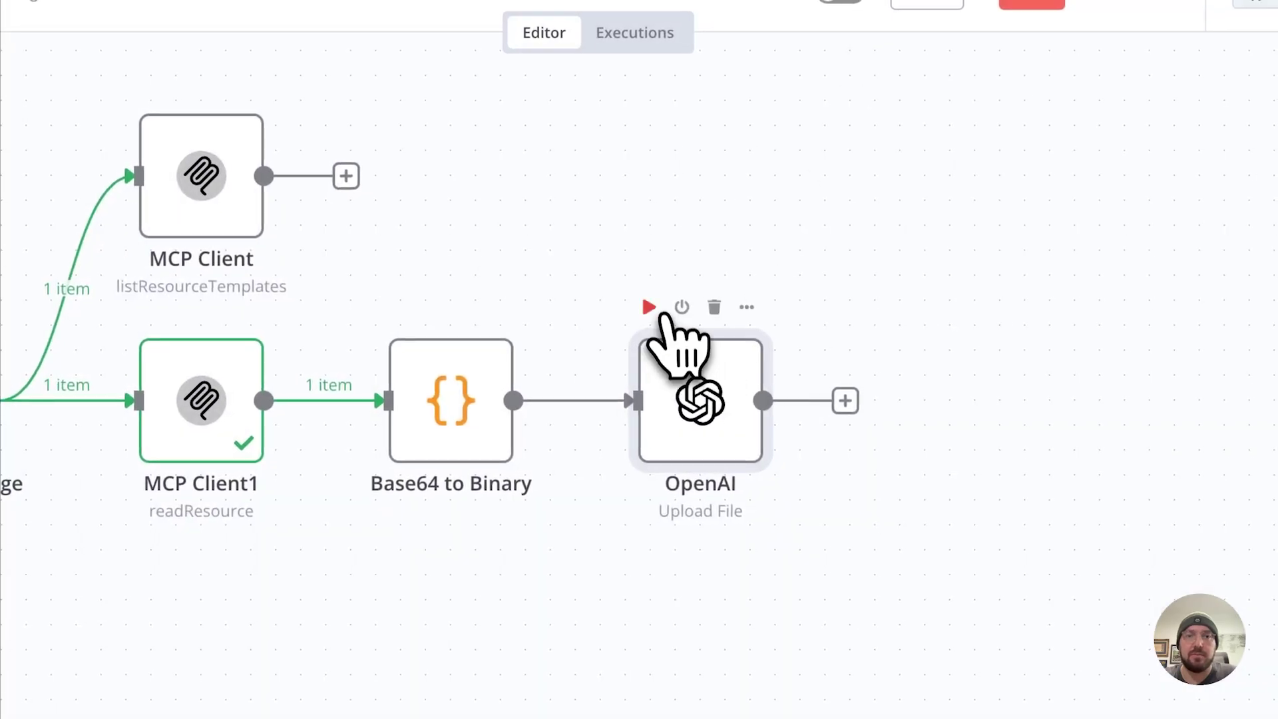
Execute only the OpenAI Upload File step
click(653, 306)
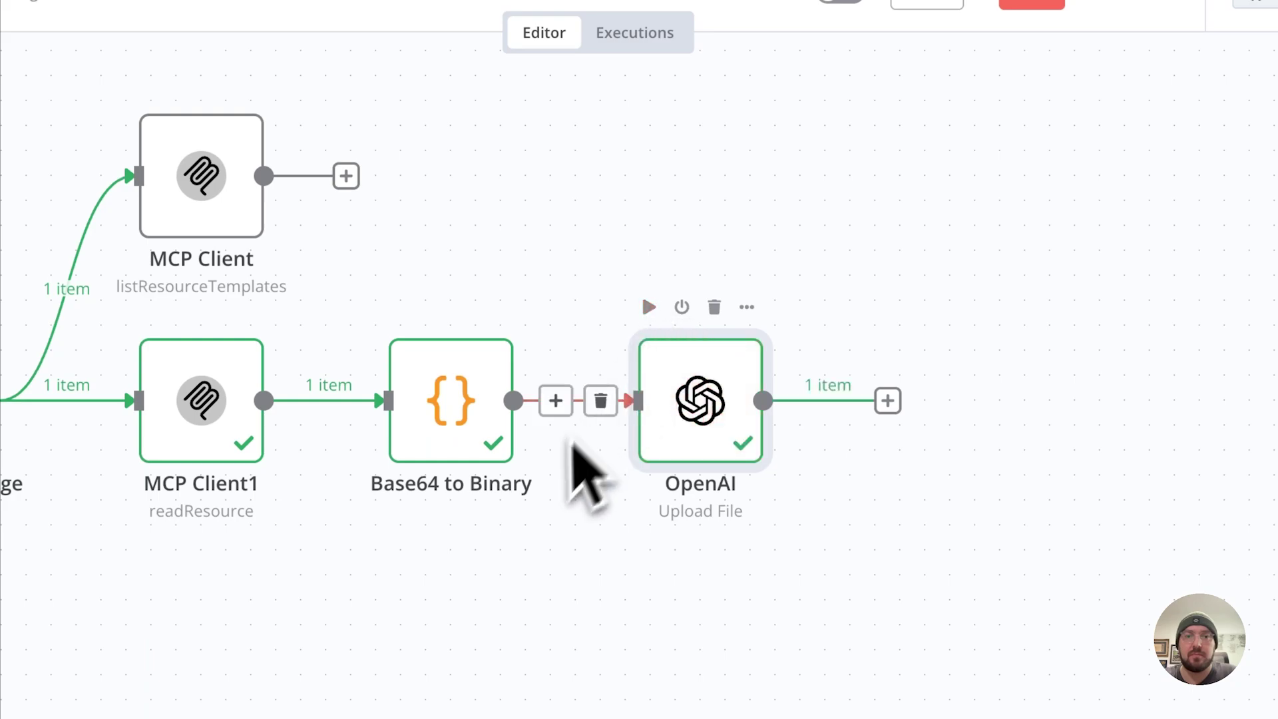